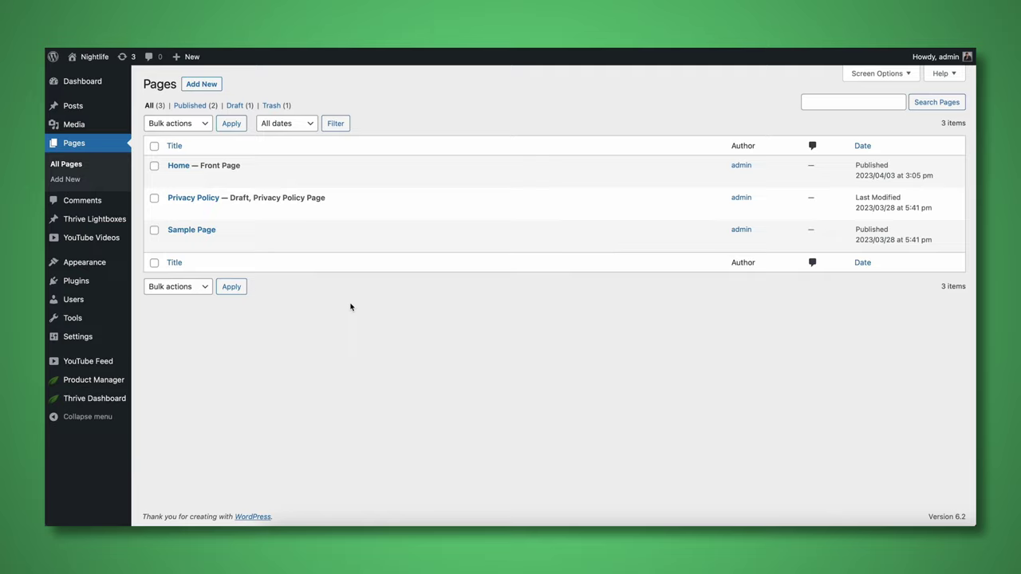
- Create a new page titled "Thrive Themes" and save it as a draft
{"action": "left_click", "coordinate": [201, 84]}
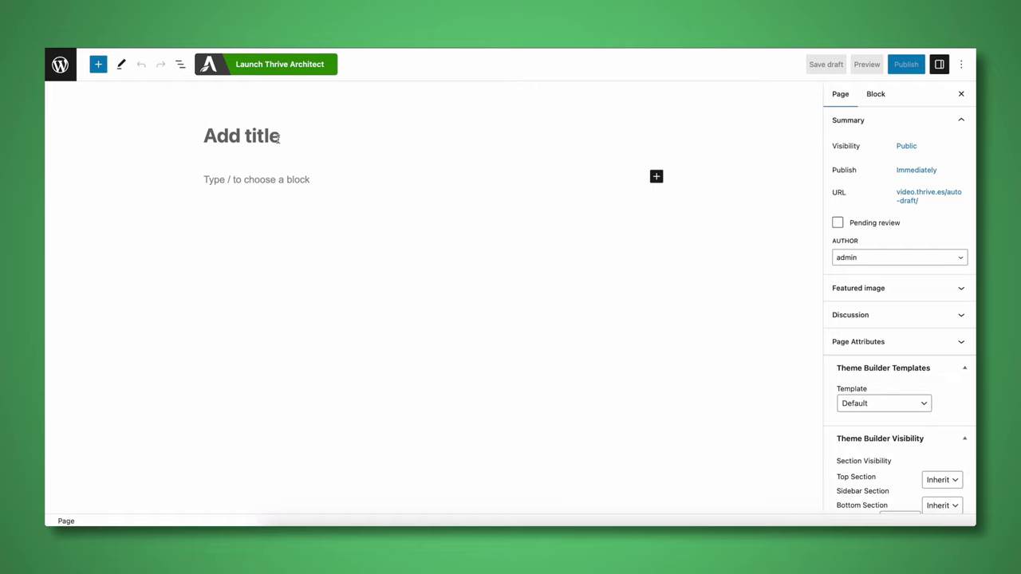
{"action": "type", "text": "Thrive Themes"}
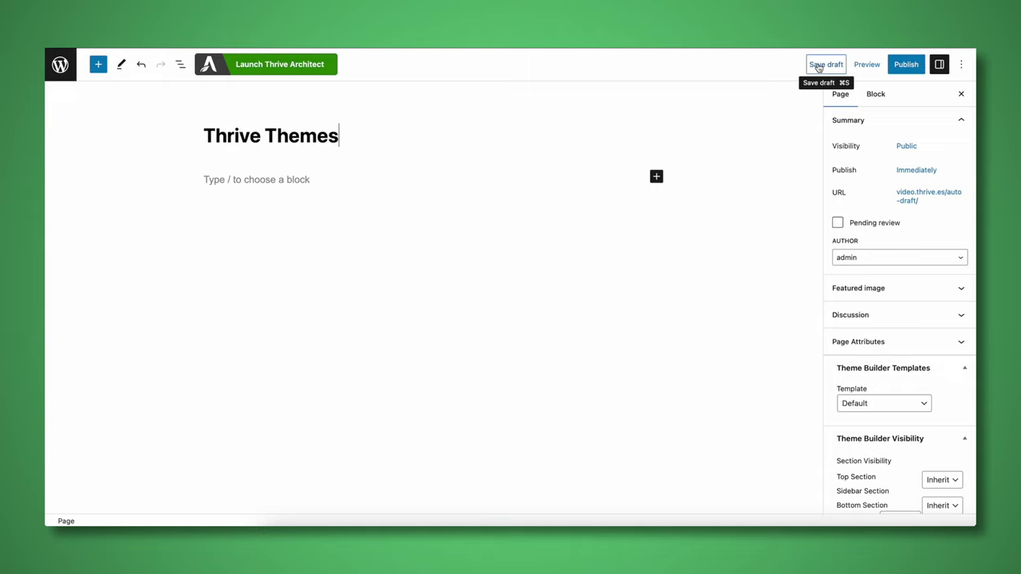
{"action": "left_click", "coordinate": [834, 67]}
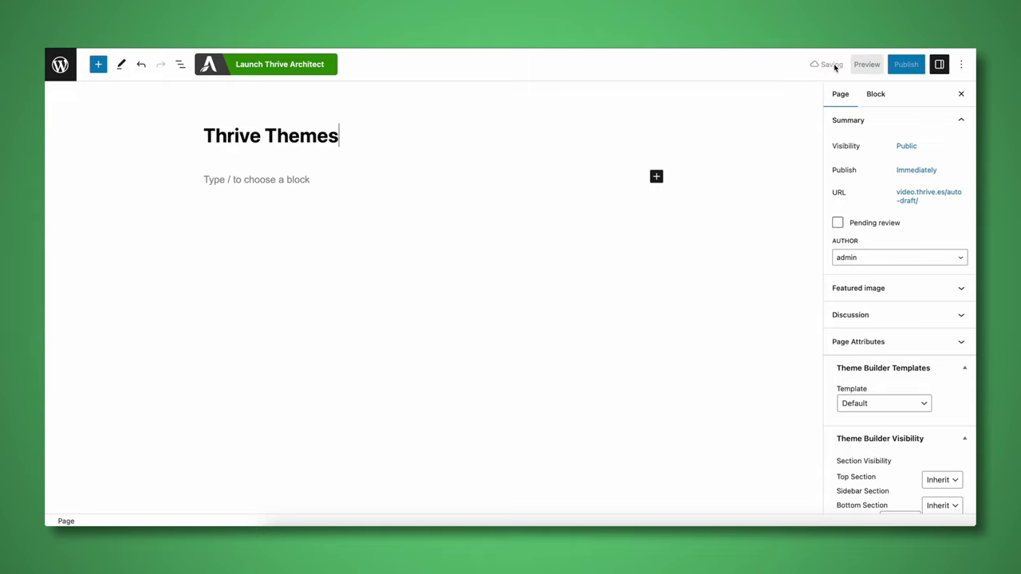
- Launch Thrive Architect for the page and choose the Blank Page with Header and Footer layout
{"action": "left_click", "coordinate": [274, 65]}
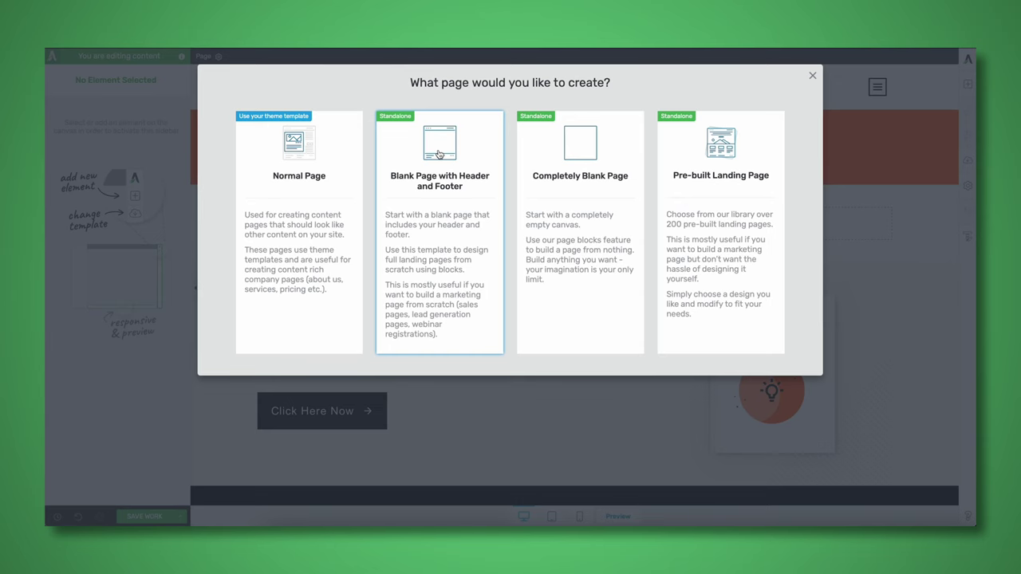
{"action": "left_click", "coordinate": [438, 154]}
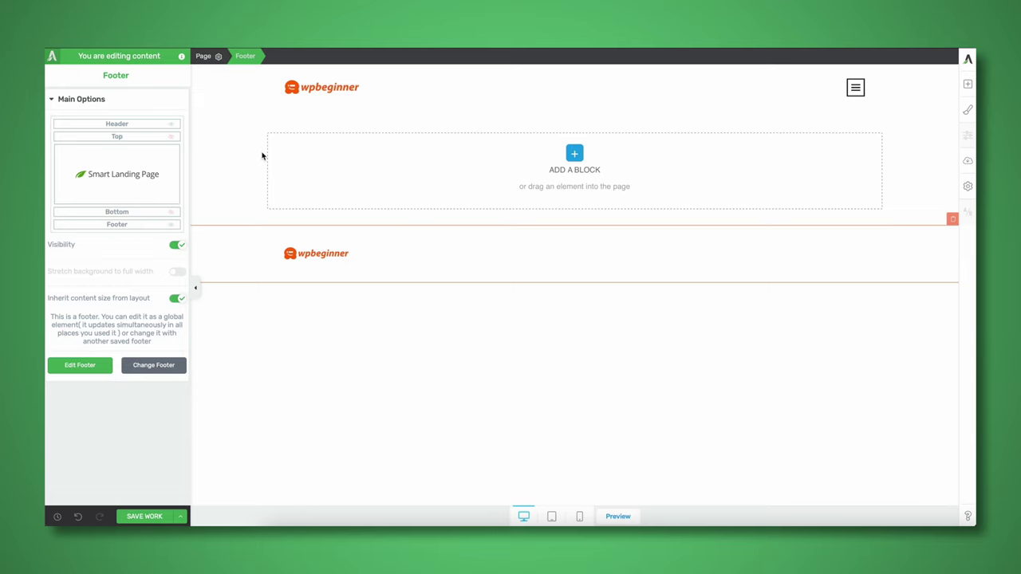
- Add a Background Section between the page's header and footer
{"action": "left_click", "coordinate": [419, 163]}
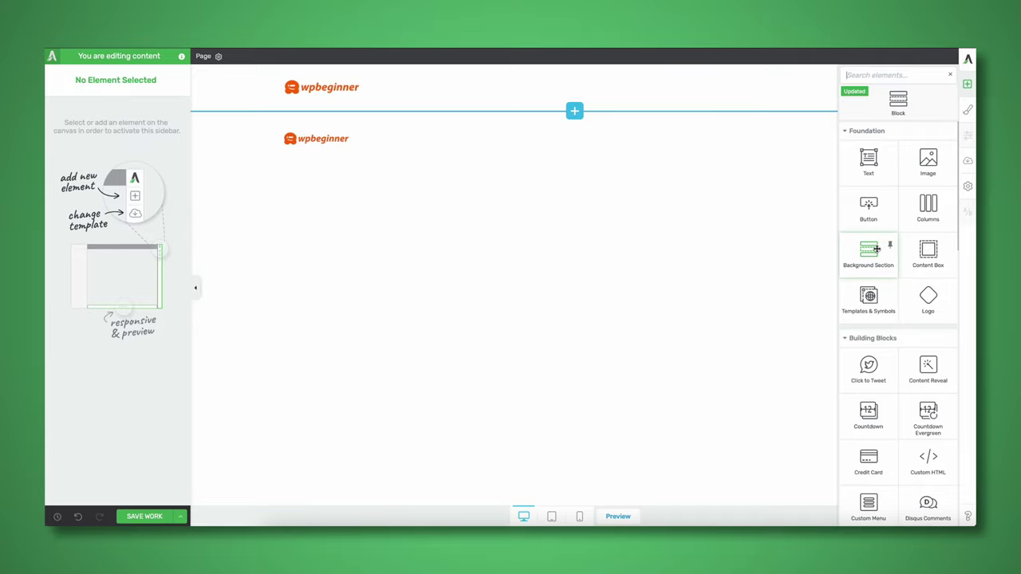
{"action": "left_click_drag", "start_coordinate": [872, 253], "coordinate": [542, 114]}
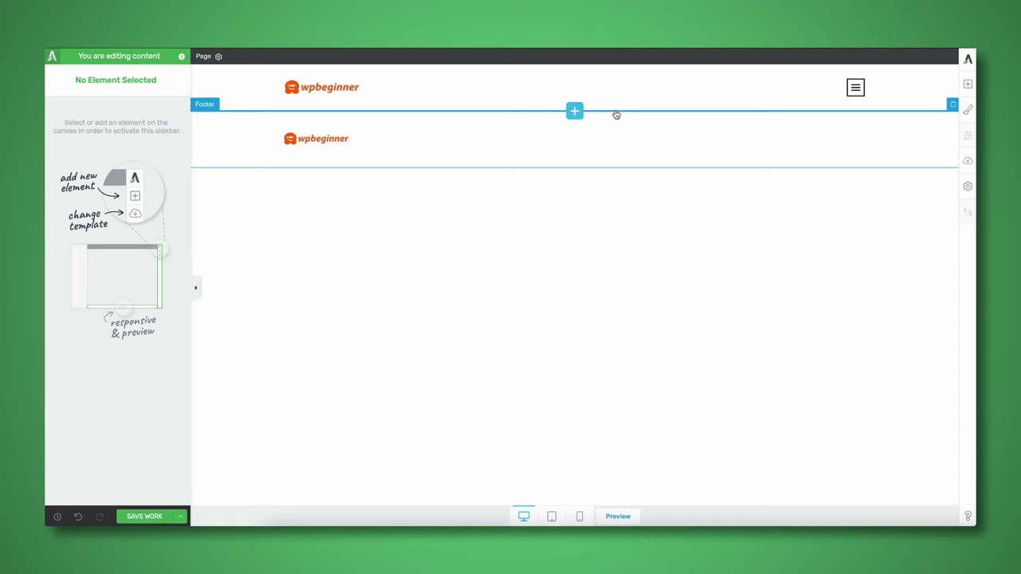
{"action": "left_click", "coordinate": [574, 110]}
{"action": "left_click", "coordinate": [865, 252]}
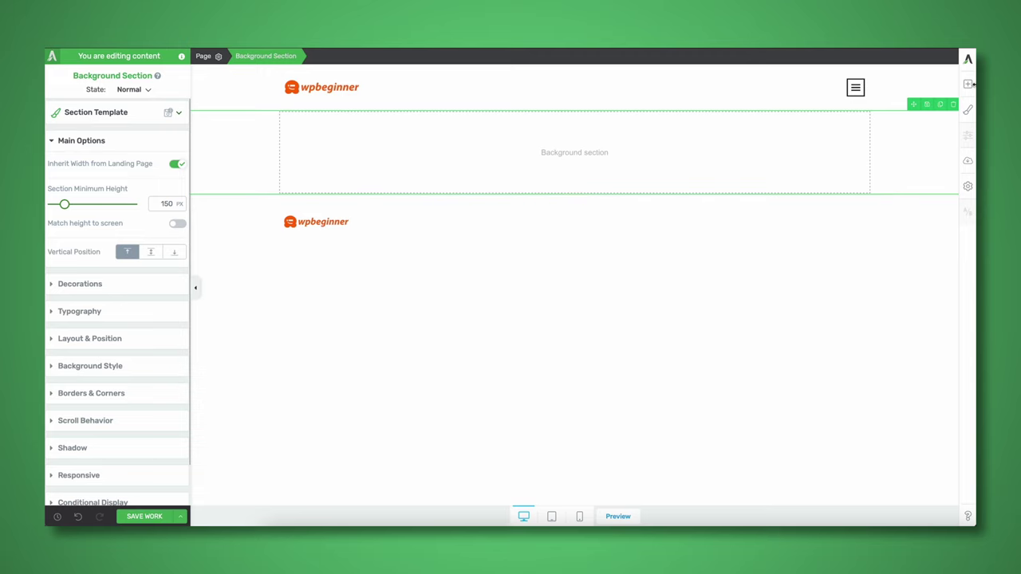
- Place a Text element in the background section reading "Main top banner promoting our product"
{"action": "left_click", "coordinate": [968, 84]}
{"action": "left_click_drag", "start_coordinate": [883, 171], "coordinate": [646, 148]}
{"action": "left_click", "coordinate": [360, 130]}
{"action": "triple_click", "coordinate": [361, 130]}
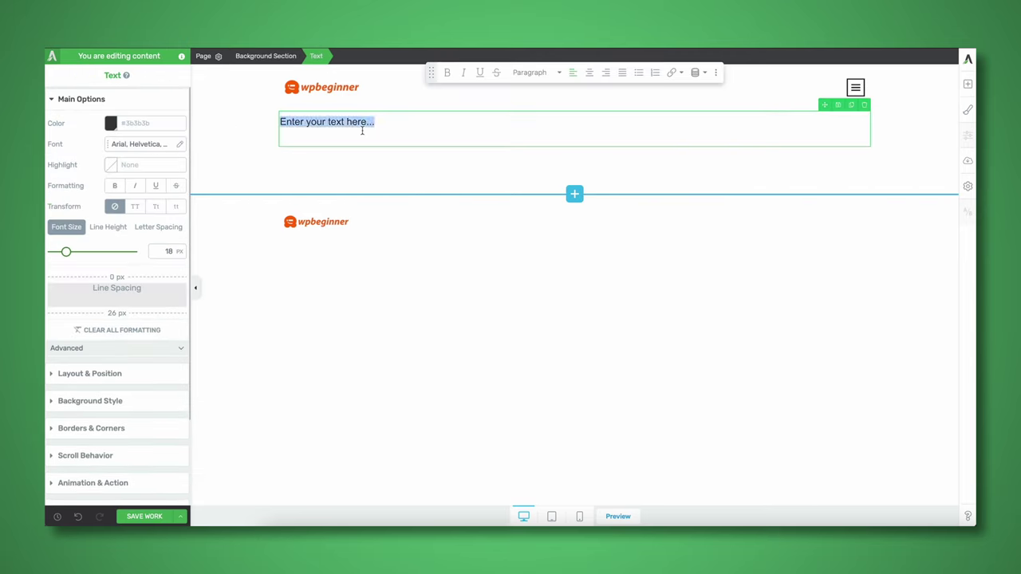
{"action": "type", "text": "Main top banner promoting our product"}
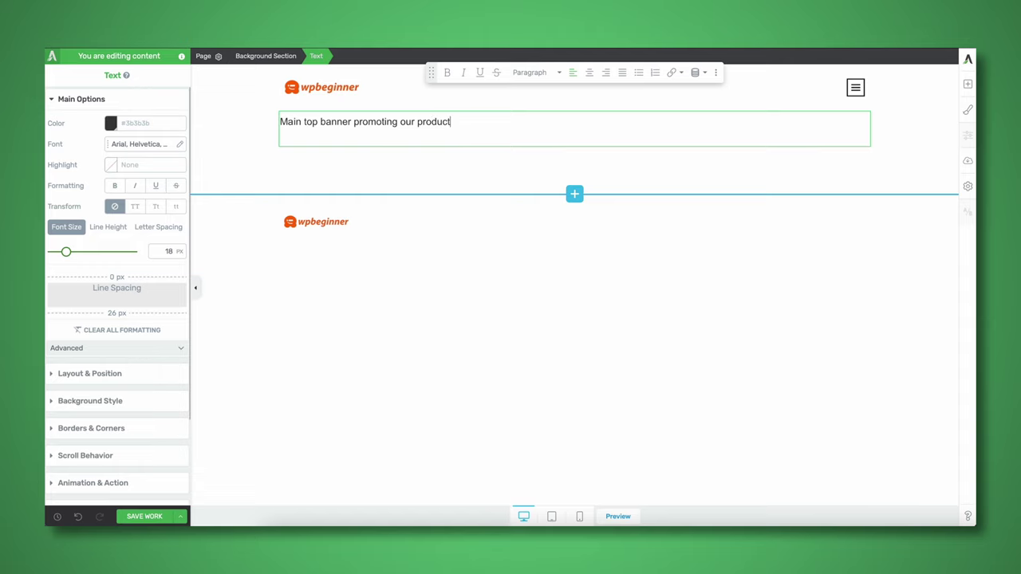
- Set the banner section's vertical position to centre its content
{"action": "left_click", "coordinate": [299, 153]}
{"action": "left_click", "coordinate": [151, 254]}
{"action": "left_click", "coordinate": [353, 144]}
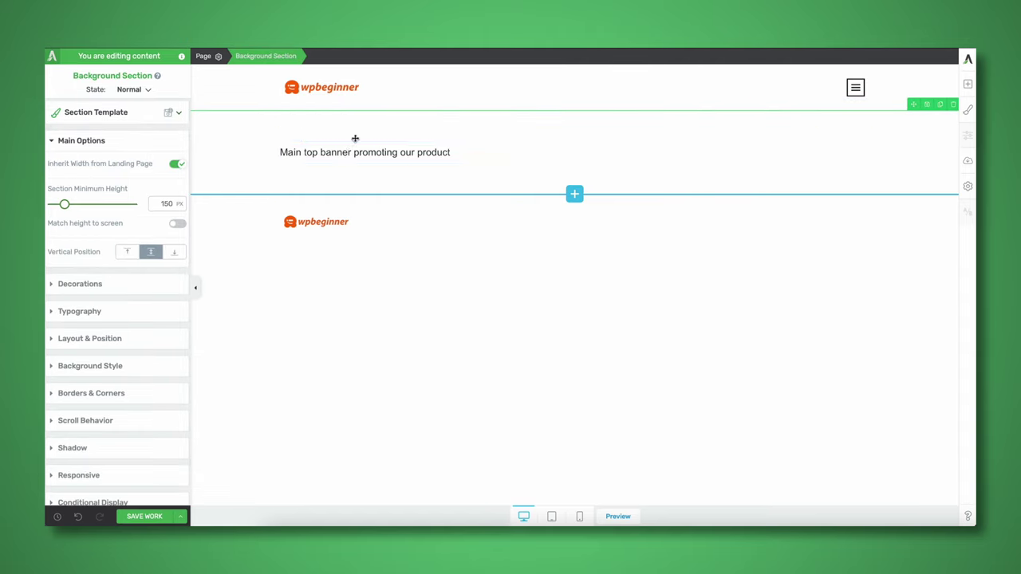
- Centre-align the whole banner text and make it bold
{"action": "double_click", "coordinate": [339, 153]}
{"action": "key", "text": "ctrl+a"}
{"action": "left_click", "coordinate": [589, 72]}
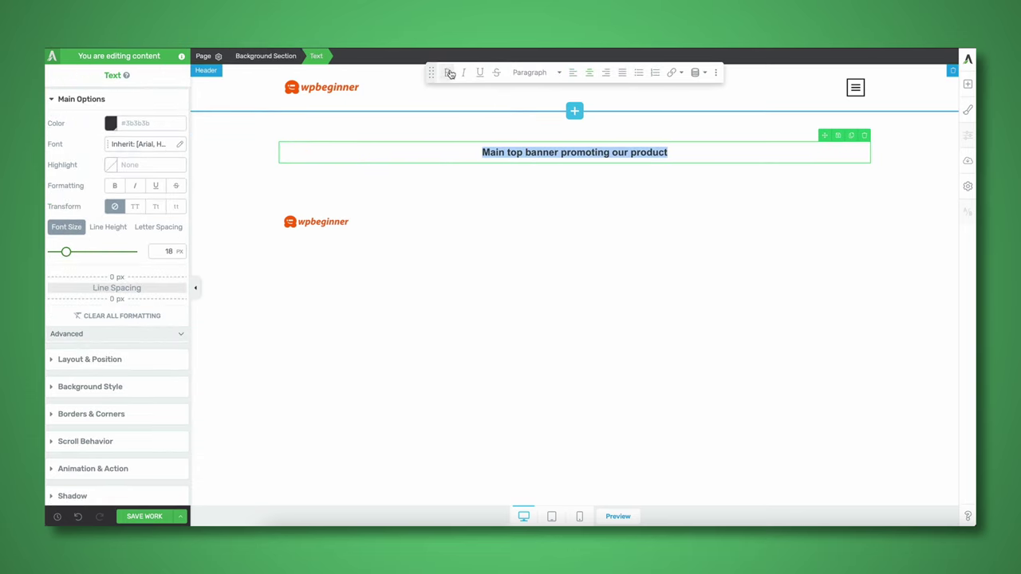
{"action": "left_click", "coordinate": [891, 177]}
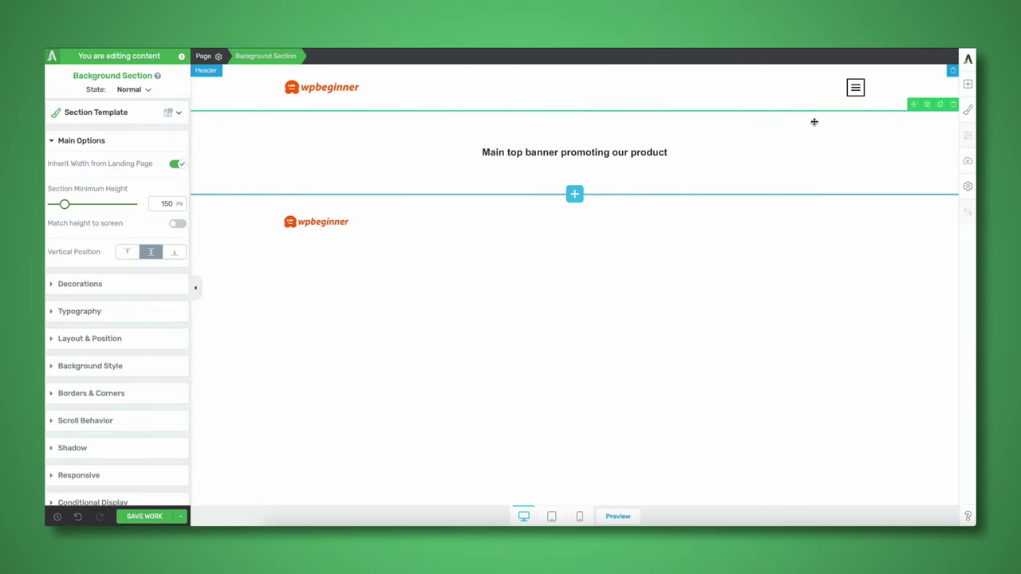
- Add a second Background Section below the banner and set its vertical position to centre
{"action": "left_click", "coordinate": [967, 84]}
{"action": "left_click_drag", "start_coordinate": [868, 252], "coordinate": [627, 185]}
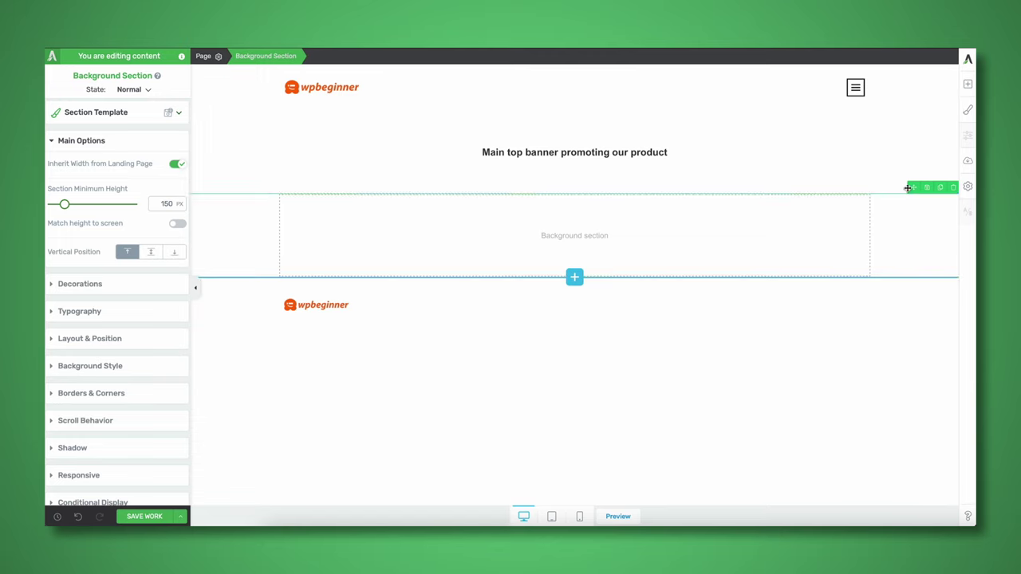
{"action": "left_click", "coordinate": [967, 84]}
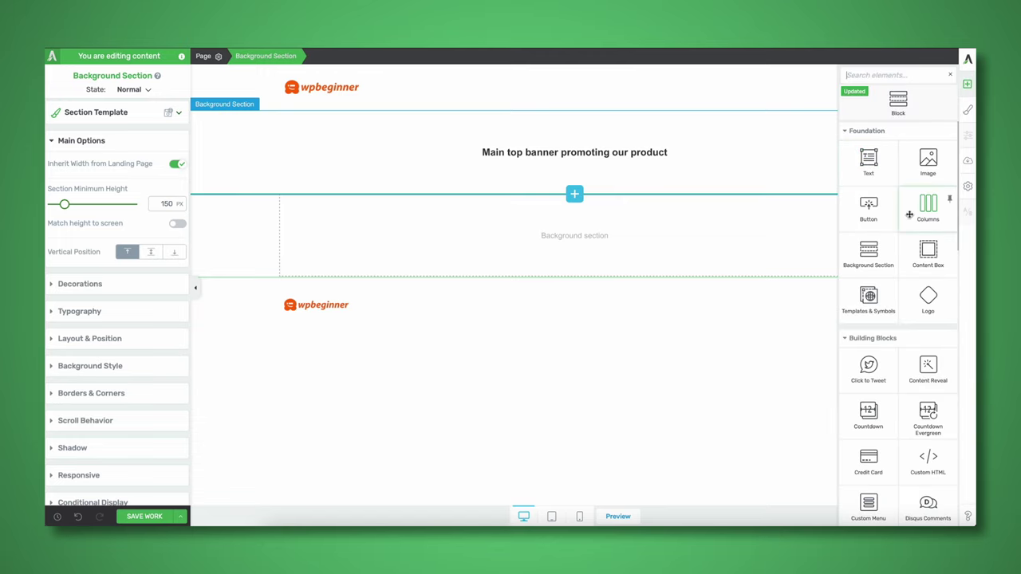
{"action": "left_click_drag", "start_coordinate": [919, 210], "coordinate": [961, 115]}
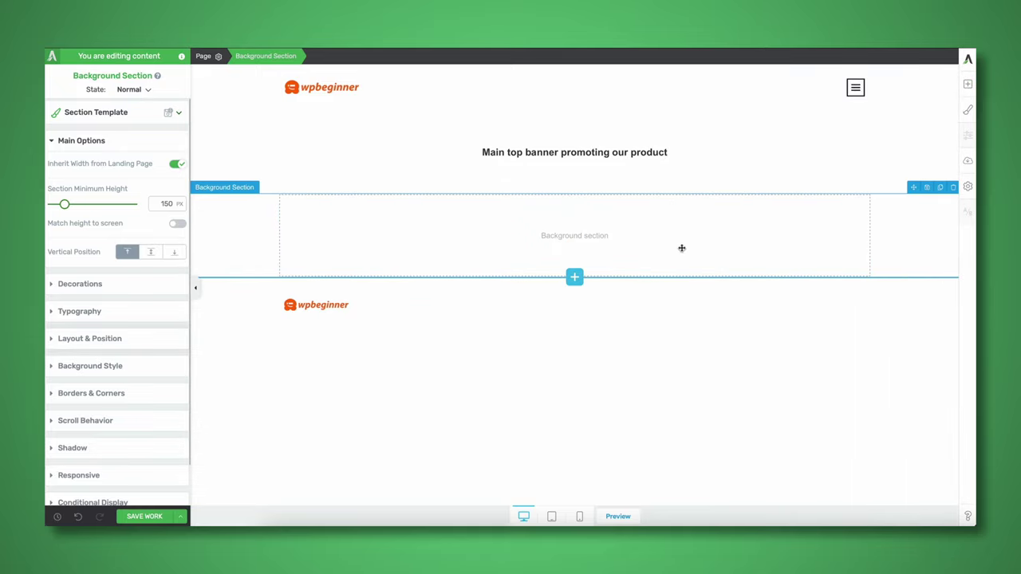
{"action": "left_click", "coordinate": [150, 251]}
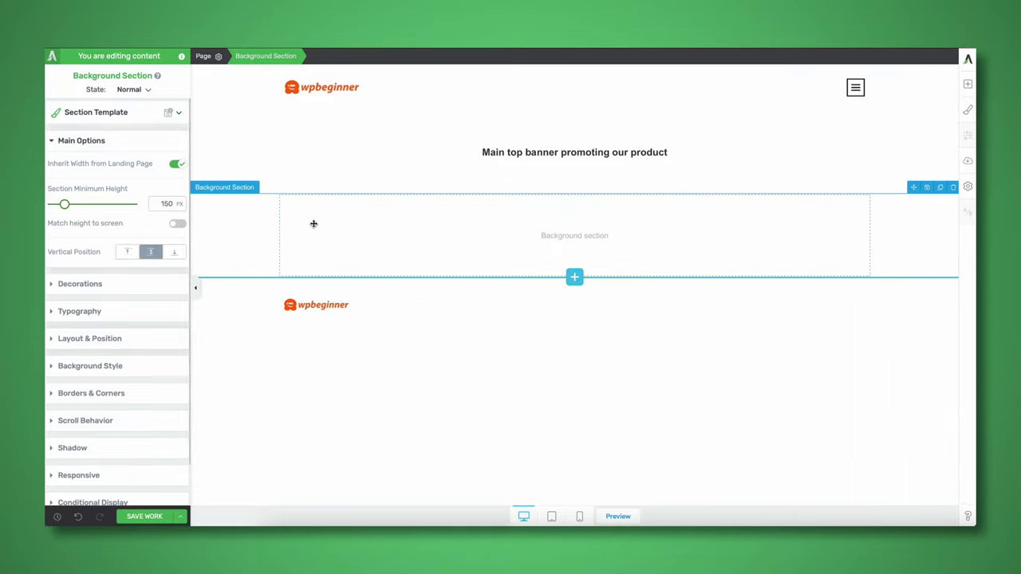
- Insert a Content Box in the second background section and set its vertical position to centre
{"action": "left_click", "coordinate": [968, 83]}
{"action": "left_click_drag", "start_coordinate": [925, 239], "coordinate": [639, 226]}
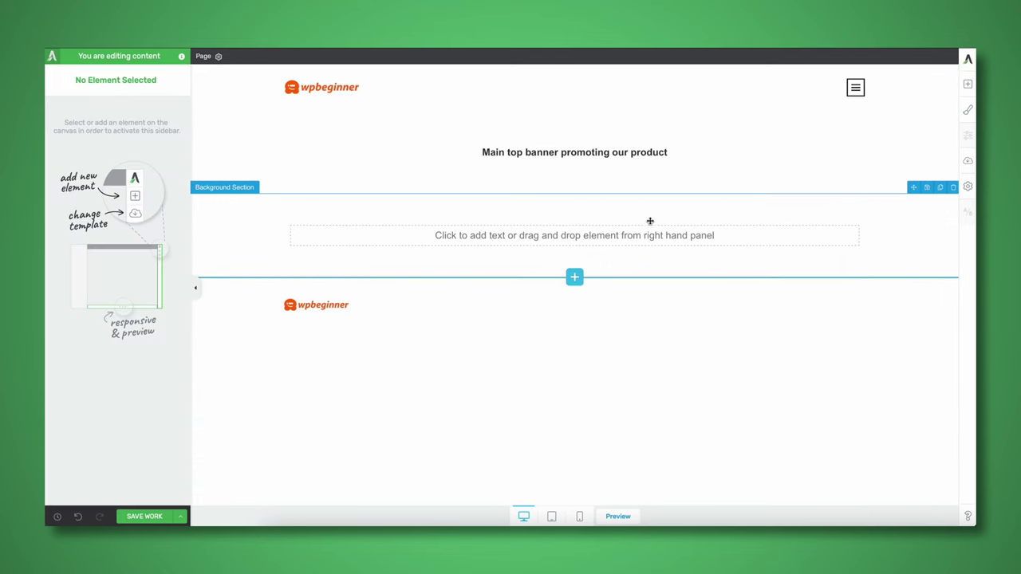
{"action": "left_click", "coordinate": [151, 258]}
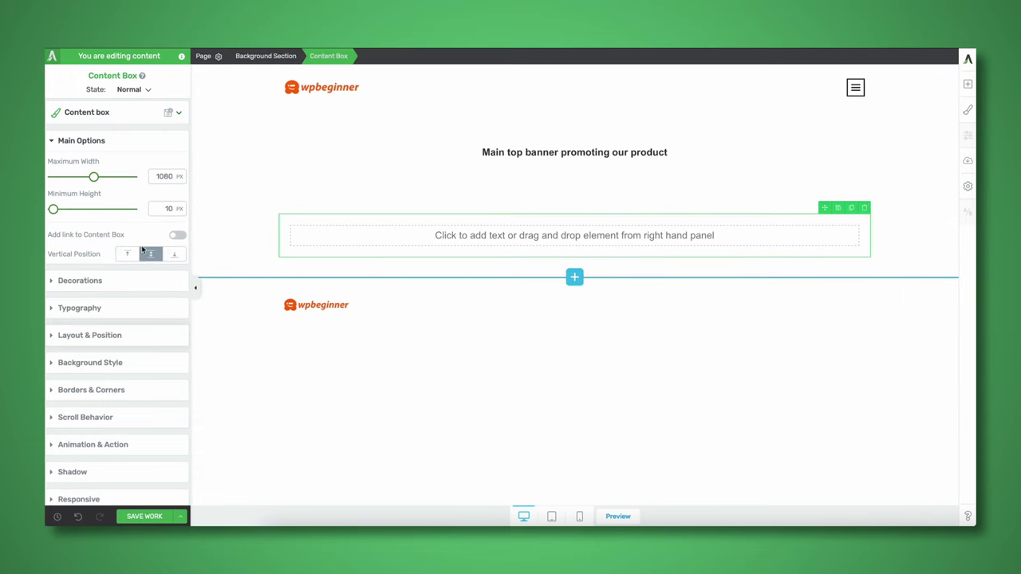
- Add a two-column 1/2 + 1/2 layout inside the content box and set its gutter width to 45 px
{"action": "left_click_drag", "start_coordinate": [917, 214], "coordinate": [561, 242]}
{"action": "left_click", "coordinate": [560, 238]}
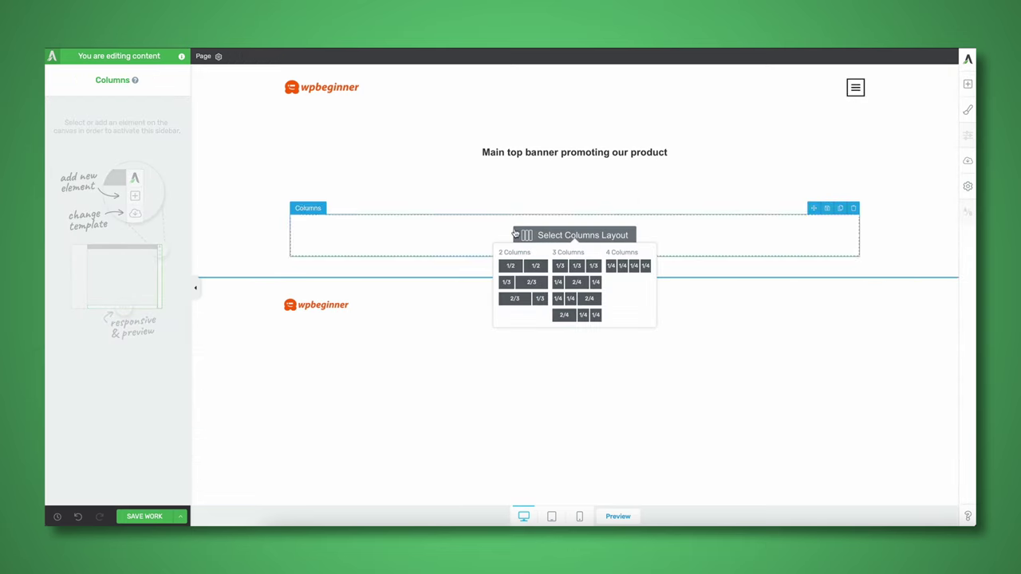
{"action": "left_click", "coordinate": [510, 264]}
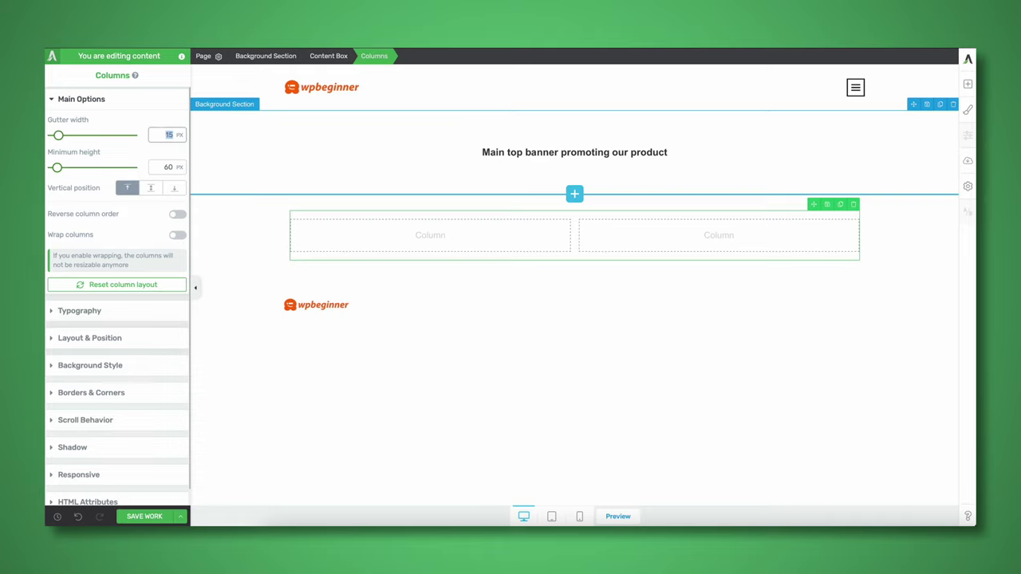
{"action": "type", "text": "45"}
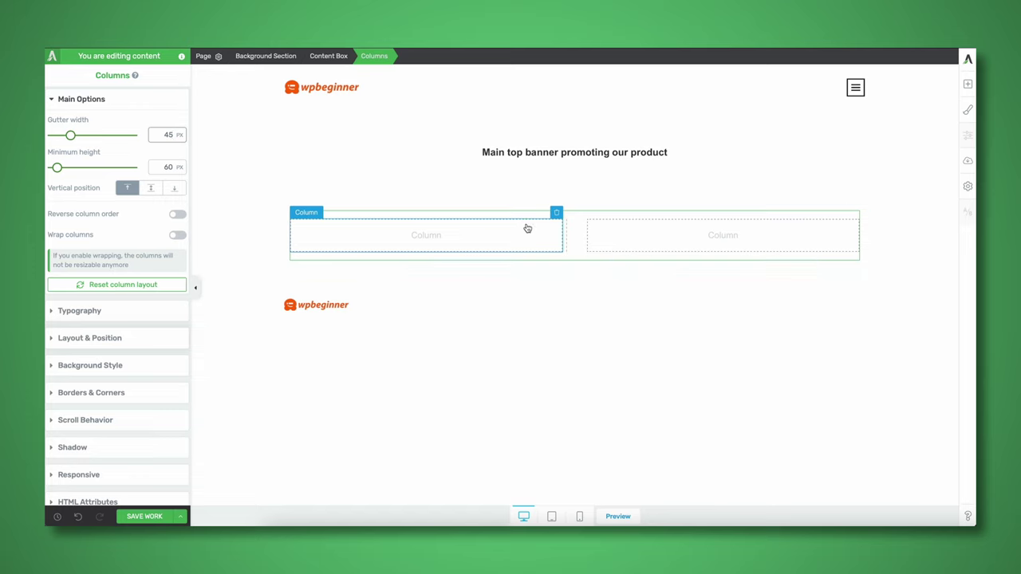
- Place a Table of Contents element in the right column using the Table of Contents 03 template
{"action": "left_click", "coordinate": [964, 89]}
{"action": "type", "text": "tab"}
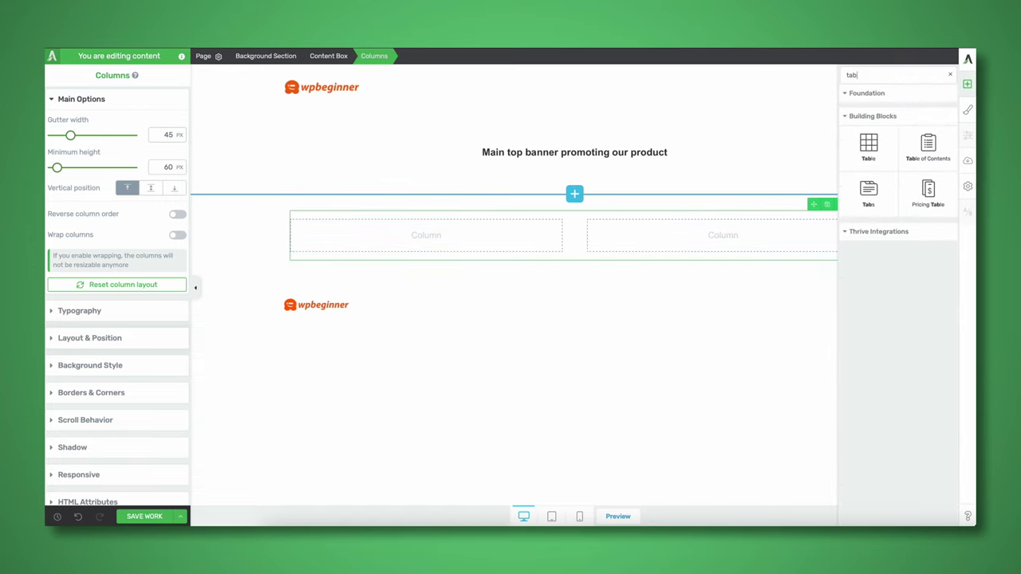
{"action": "left_click_drag", "start_coordinate": [928, 146], "coordinate": [664, 238]}
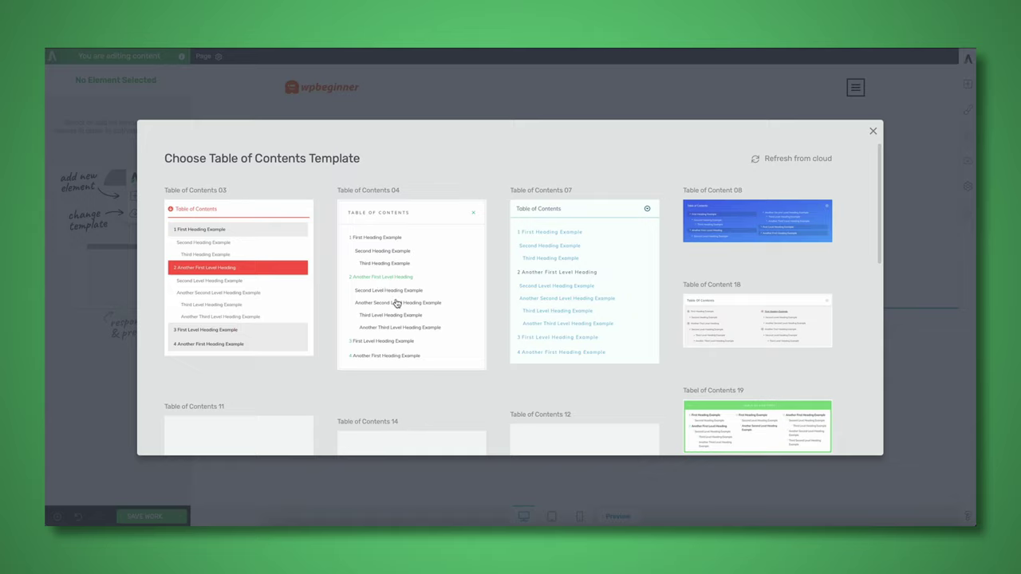
{"action": "scroll", "coordinate": [395, 301], "scroll_direction": "down", "scroll_amount": 2}
{"action": "scroll", "coordinate": [397, 301], "scroll_direction": "up", "scroll_amount": 2}
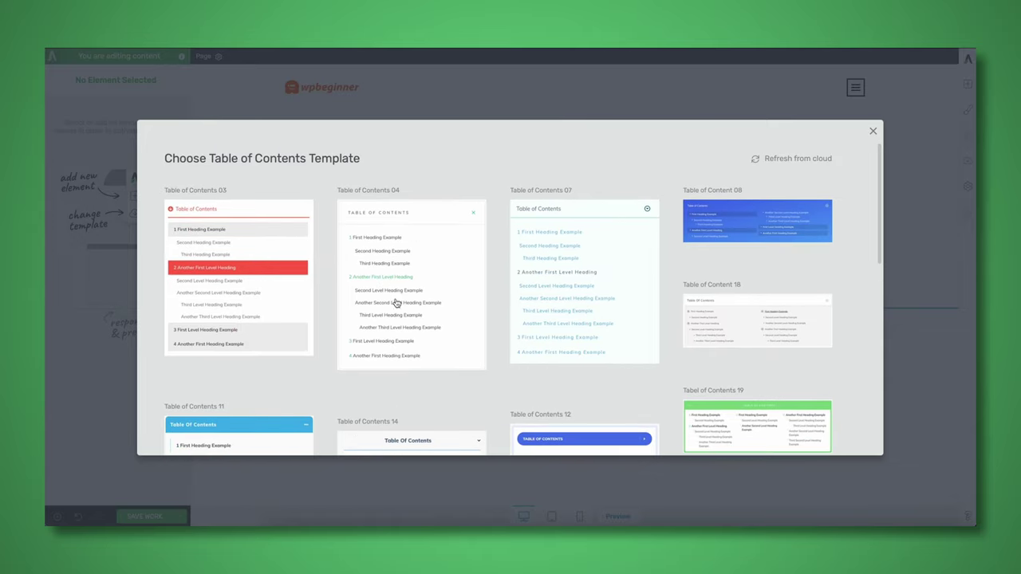
{"action": "left_click", "coordinate": [271, 316]}
- Add a Text element to the left column reading "Our introductory text which will serve as our hook."
{"action": "left_click_drag", "start_coordinate": [871, 160], "coordinate": [451, 264]}
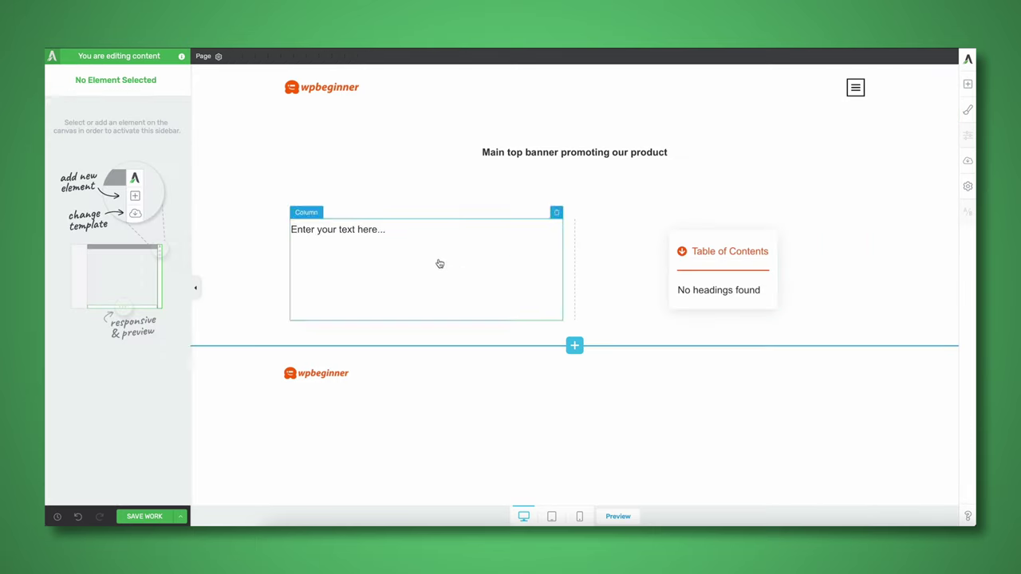
{"action": "type", "text": "Our introductory text which will serve as our hook."}
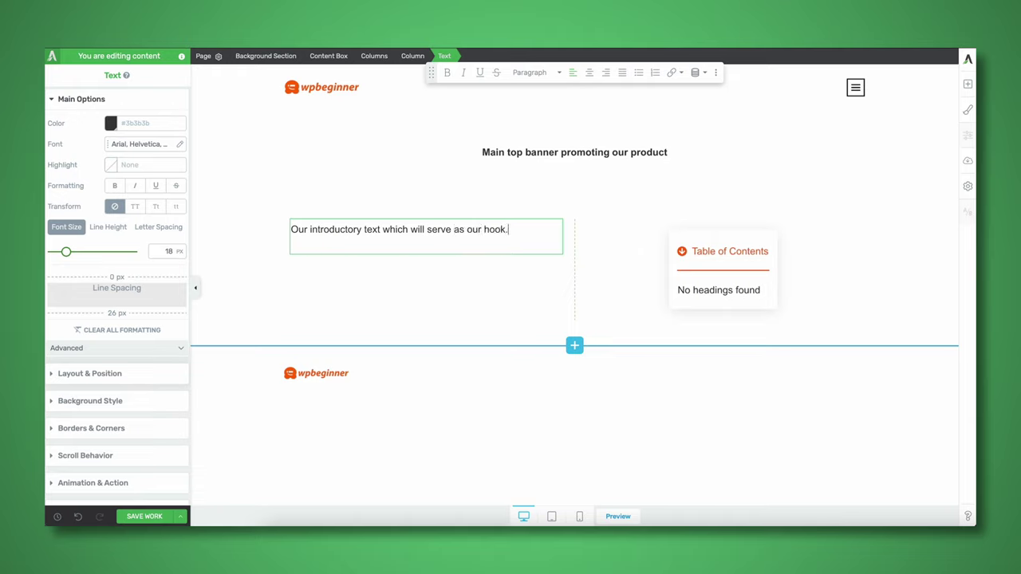
- Reduce the introductory text's bottom line spacing to 0 px and vertically centre the content of the left column
{"action": "key", "text": "ctrl+a"}
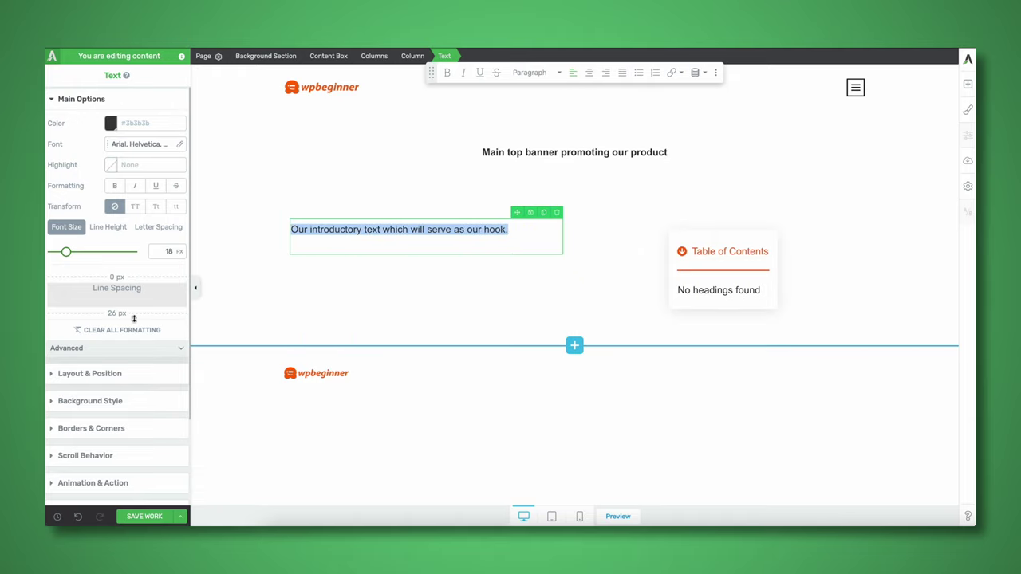
{"action": "left_click_drag", "start_coordinate": [109, 313], "coordinate": [110, 299]}
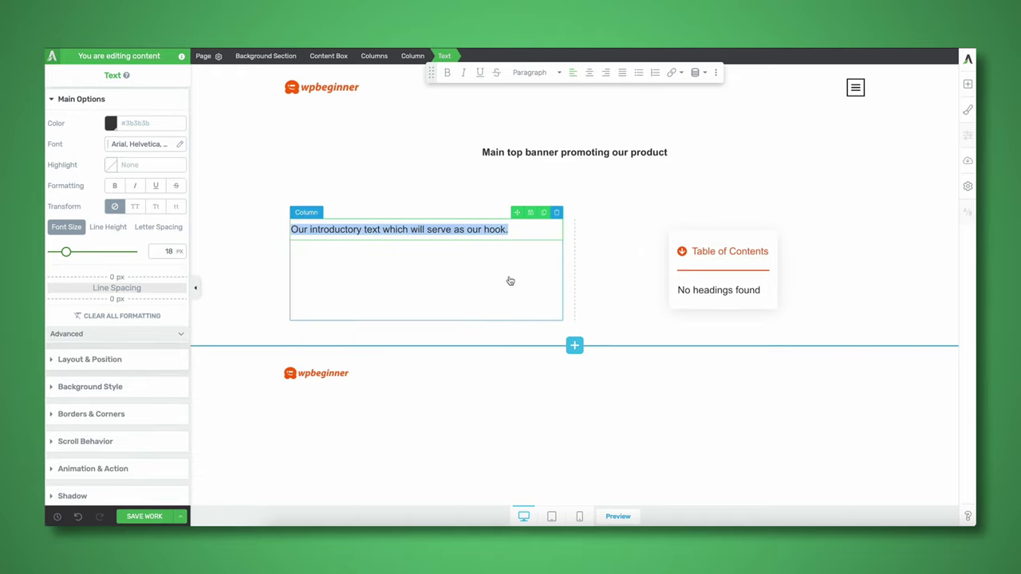
{"action": "left_click", "coordinate": [424, 285]}
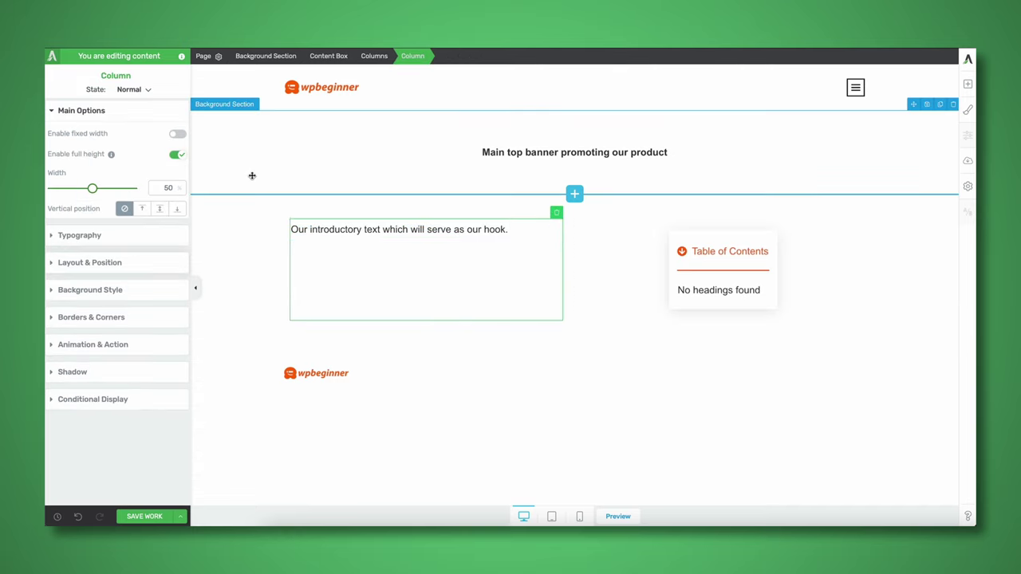
{"action": "left_click", "coordinate": [161, 209]}
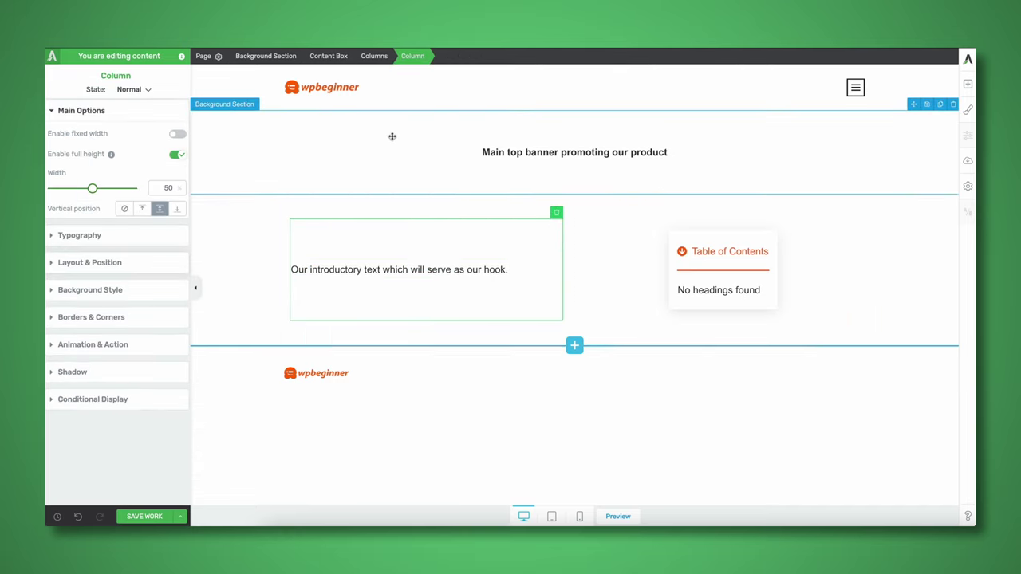
- Set the top banner section's background to the Main Accent theme colour (#ff6200)
{"action": "left_click", "coordinate": [309, 127]}
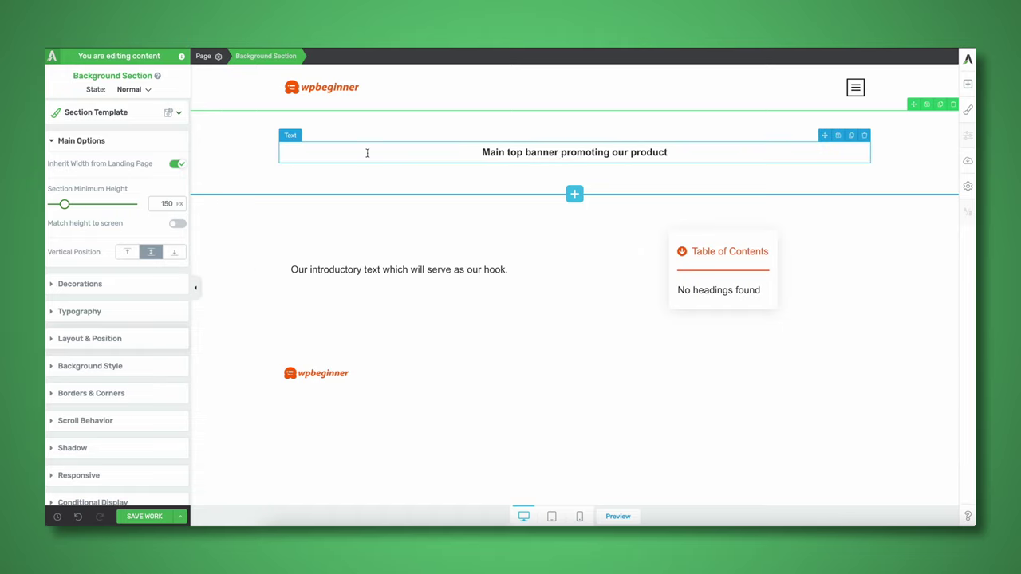
{"action": "left_click", "coordinate": [132, 366]}
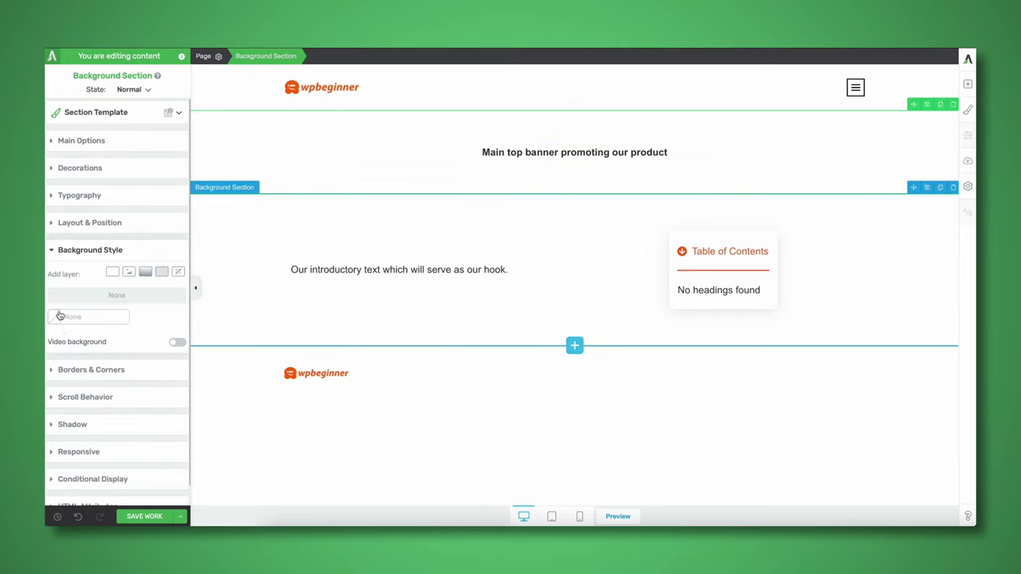
{"action": "scroll", "coordinate": [59, 320], "scroll_direction": "down", "scroll_amount": 1}
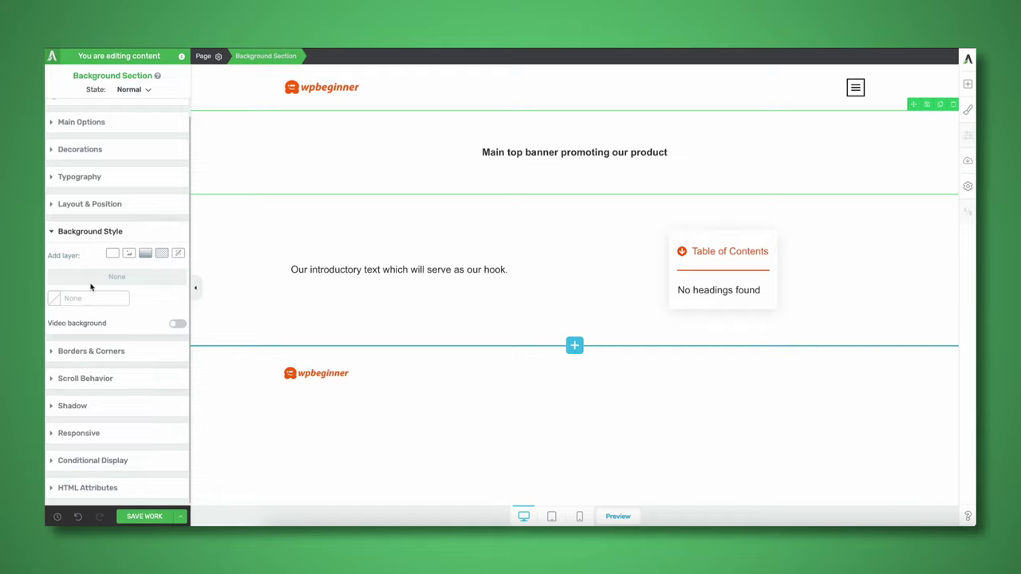
{"action": "left_click", "coordinate": [62, 300]}
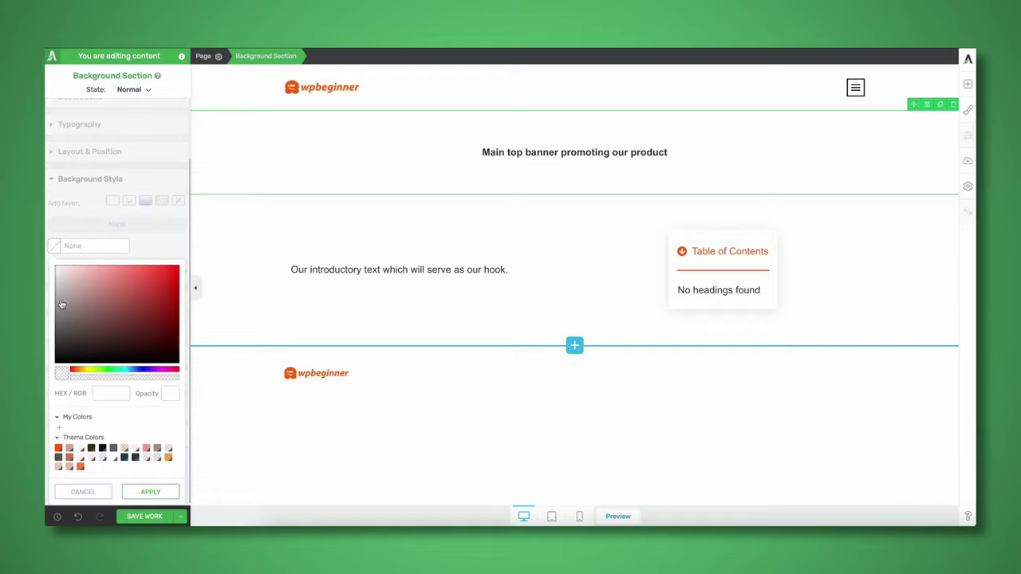
{"action": "left_click", "coordinate": [57, 450]}
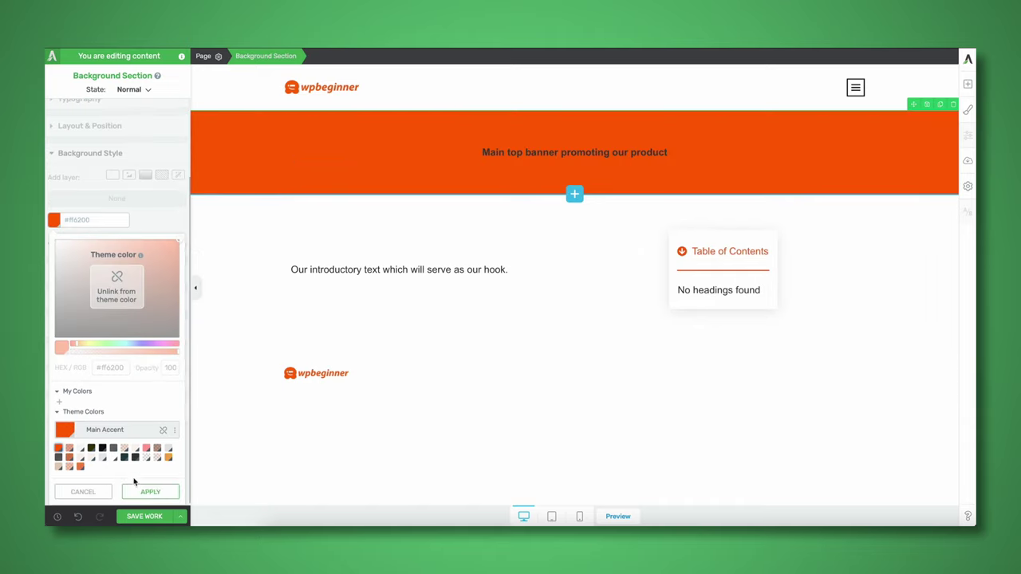
{"action": "left_click", "coordinate": [150, 491]}
- Change the banner text "Main top banner promoting our product" to white
{"action": "double_click", "coordinate": [485, 160]}
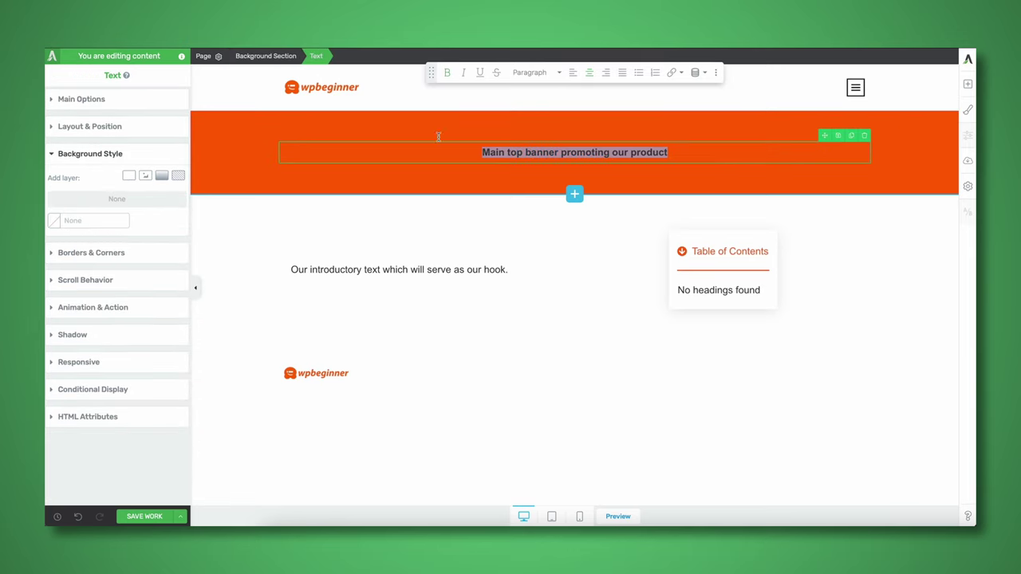
{"action": "left_click", "coordinate": [139, 106]}
{"action": "left_click", "coordinate": [111, 123]}
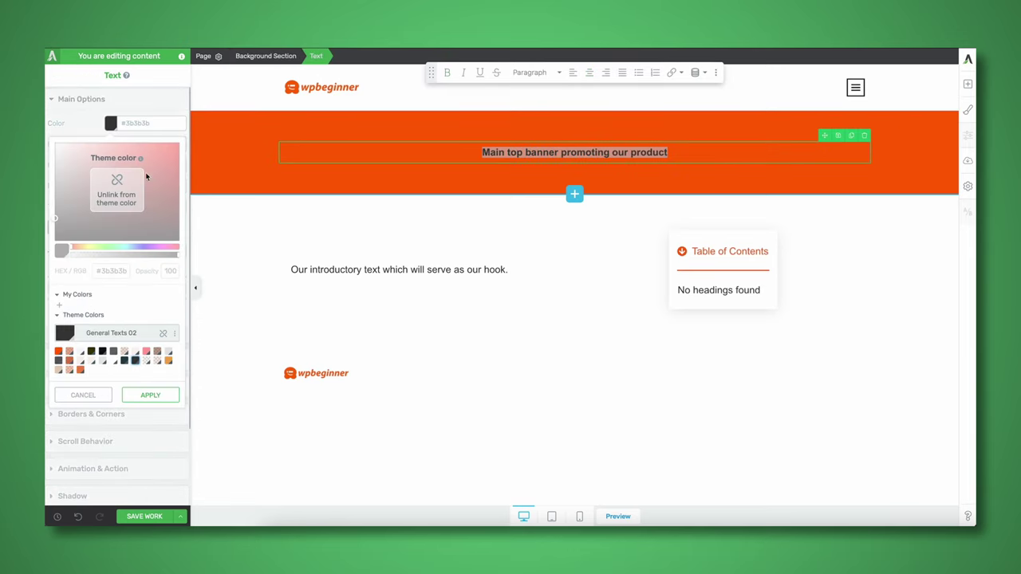
{"action": "left_click", "coordinate": [116, 369]}
{"action": "left_click", "coordinate": [622, 232]}
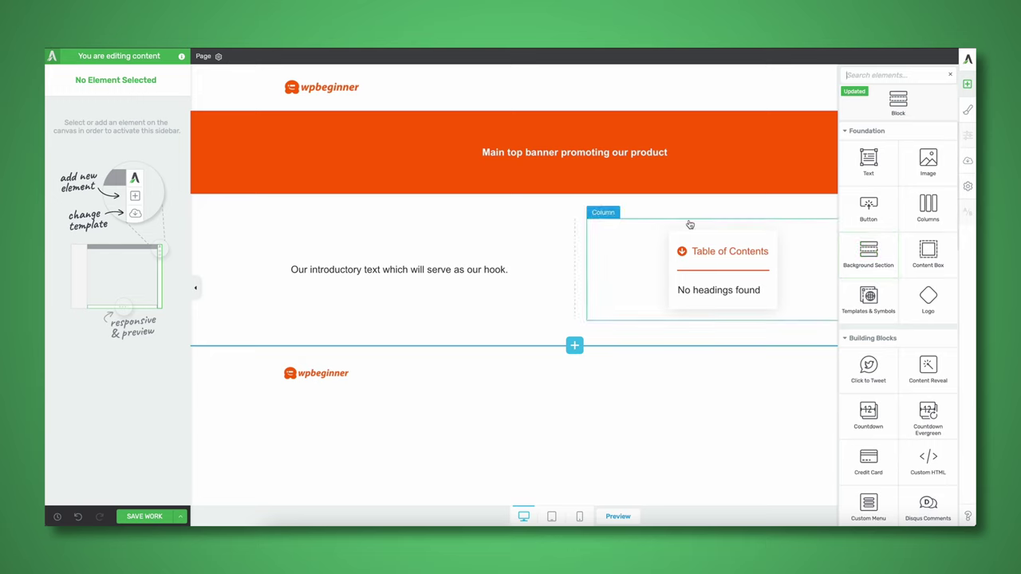
- Add a background section containing a content box below the introductory columns and vertically centre the section's content
{"action": "left_click_drag", "start_coordinate": [868, 254], "coordinate": [536, 336]}
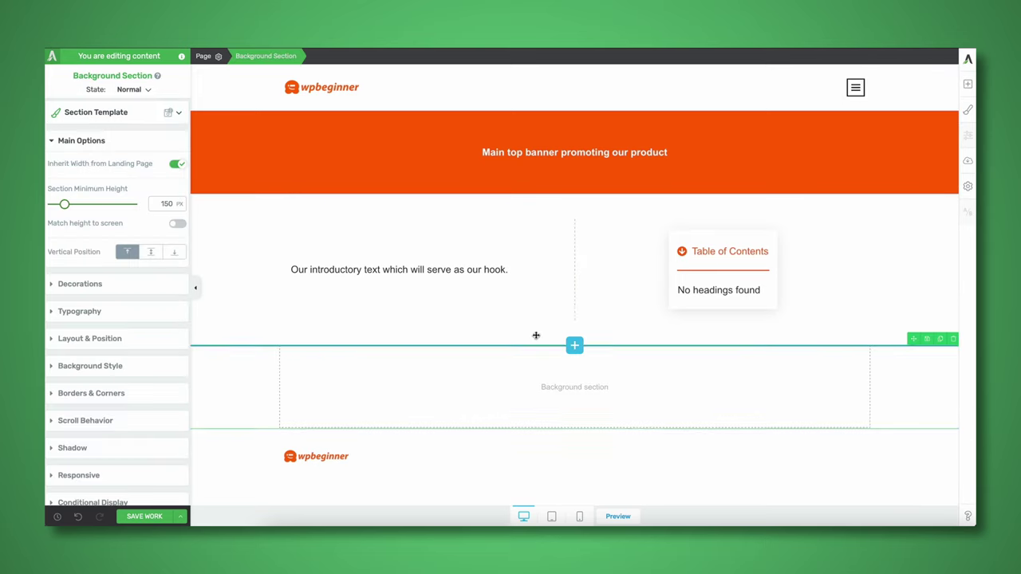
{"action": "left_click", "coordinate": [967, 85]}
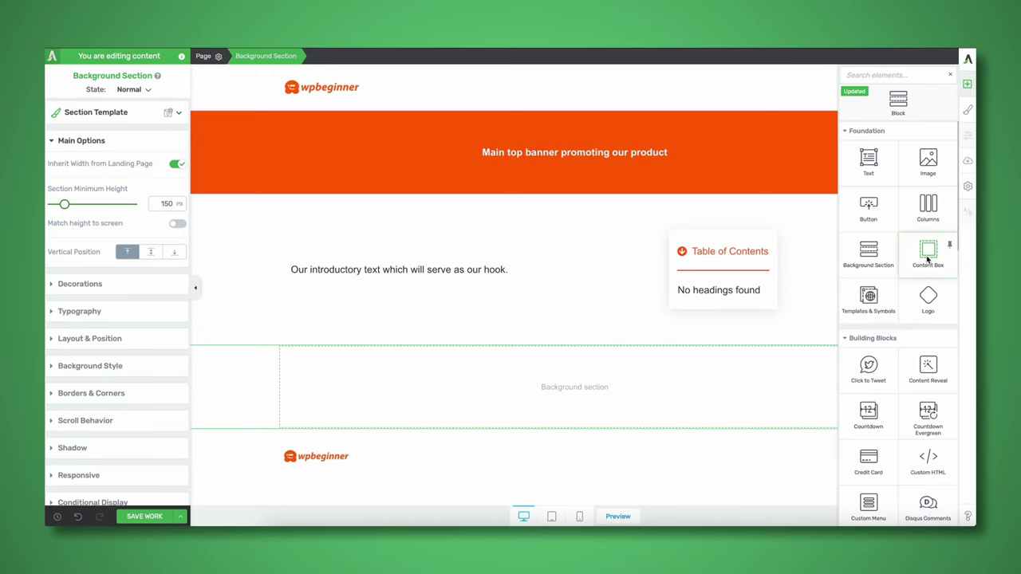
{"action": "left_click_drag", "start_coordinate": [927, 255], "coordinate": [608, 394]}
{"action": "left_click", "coordinate": [599, 366]}
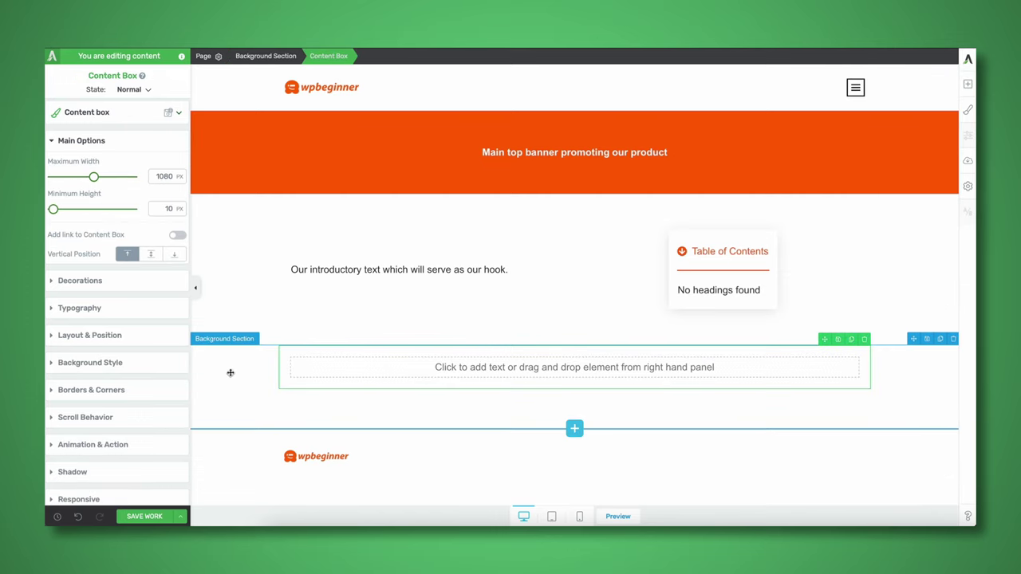
{"action": "left_click", "coordinate": [404, 403]}
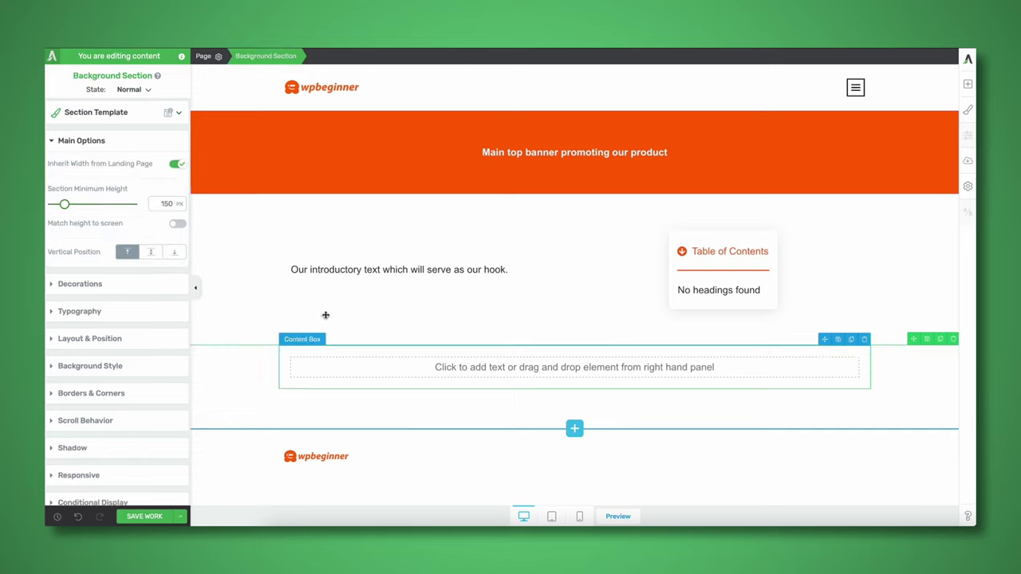
{"action": "left_click", "coordinate": [150, 252]}
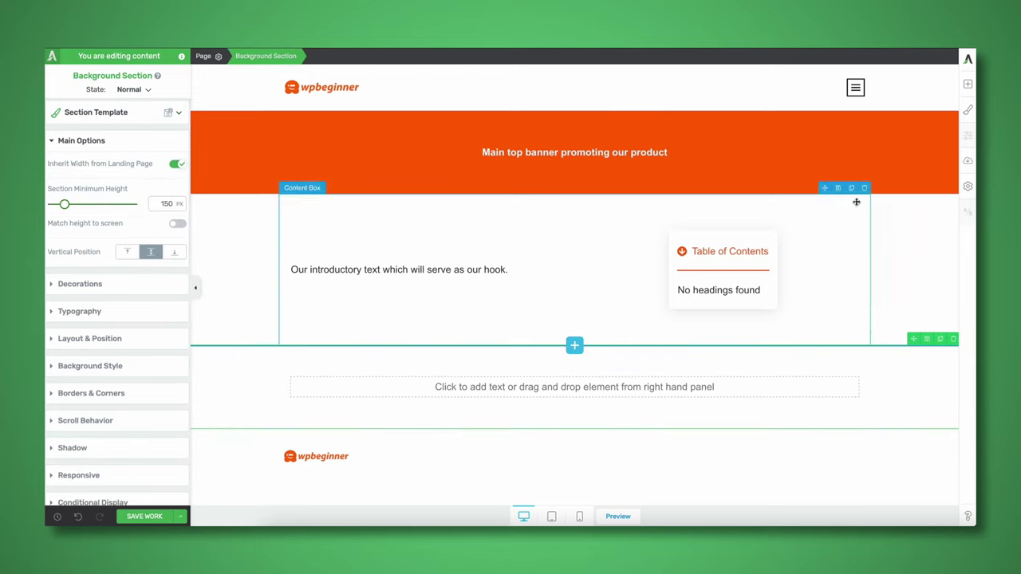
- Add a Heading 2 text reading "Thrive Suite Info" to the new content box and set its bottom line spacing to 0 px
{"action": "left_click", "coordinate": [968, 83]}
{"action": "left_click_drag", "start_coordinate": [869, 168], "coordinate": [615, 381]}
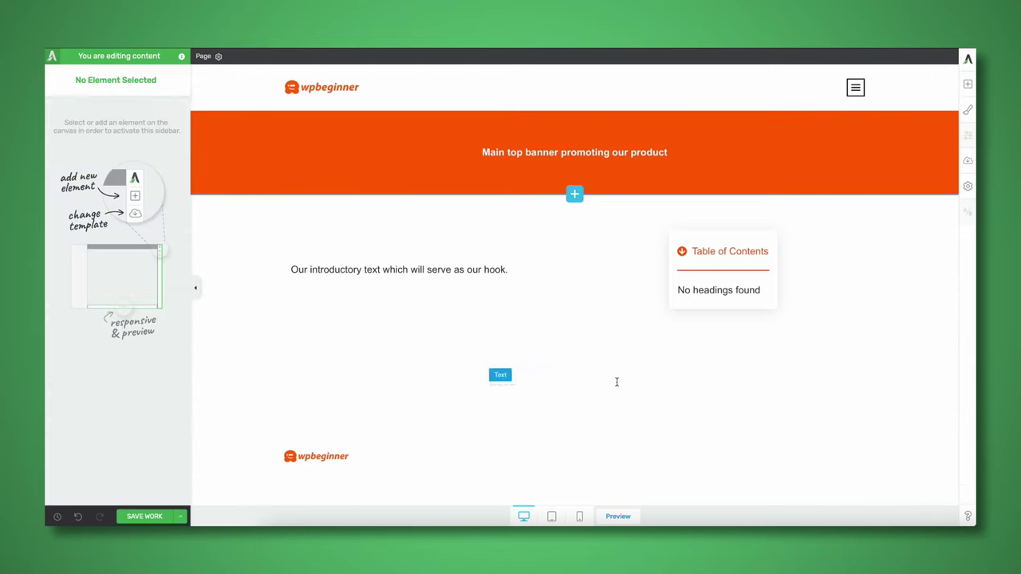
{"action": "left_click", "coordinate": [534, 72]}
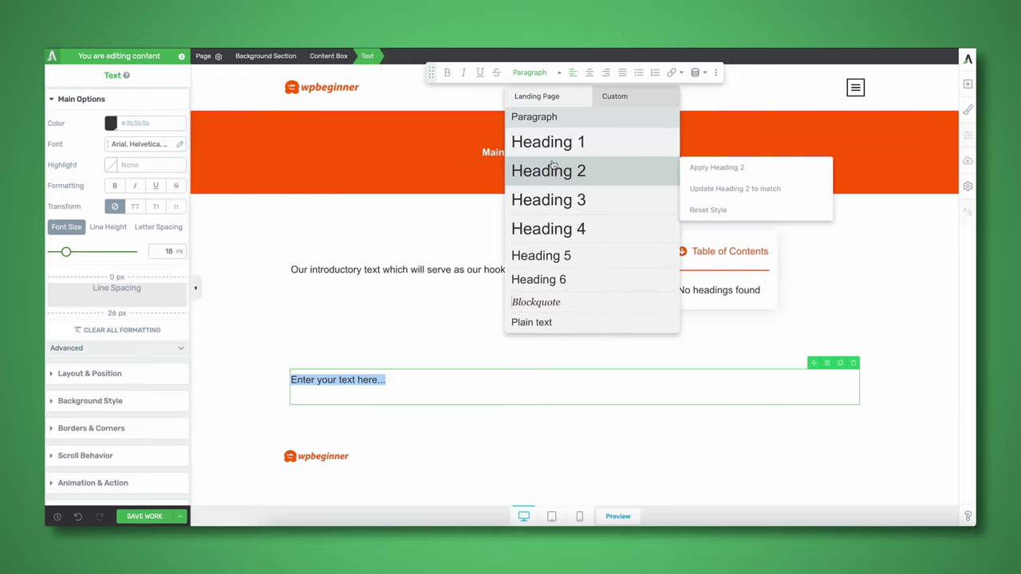
{"action": "left_click", "coordinate": [548, 171]}
{"action": "type", "text": "Thrive Suite Info"}
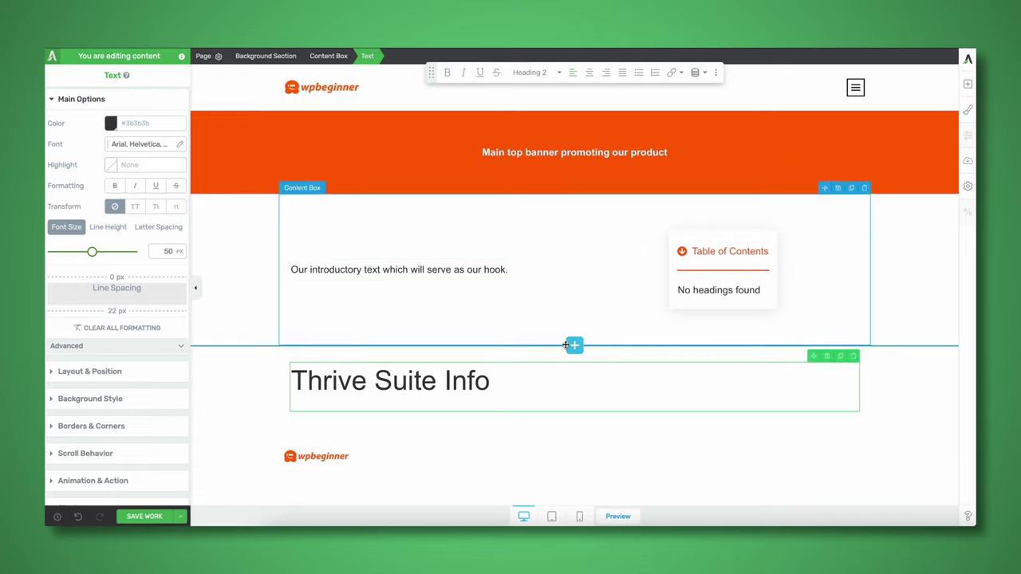
{"action": "left_click", "coordinate": [122, 327]}
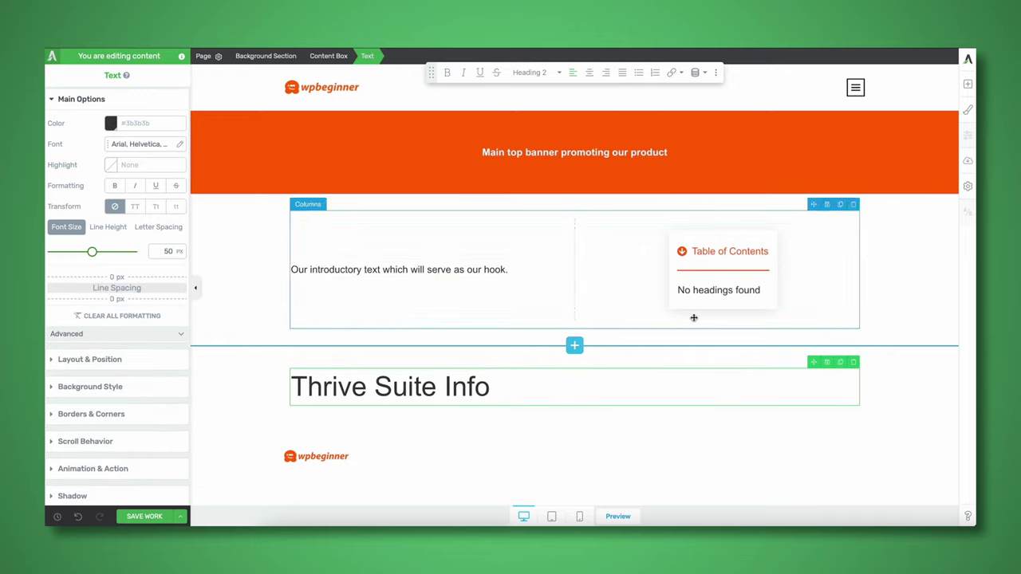
- Add the text "Some text about Thrive Suite" below the heading and insert the Thrive-Suits-mascot.jpg image between them
{"action": "left_click", "coordinate": [967, 83]}
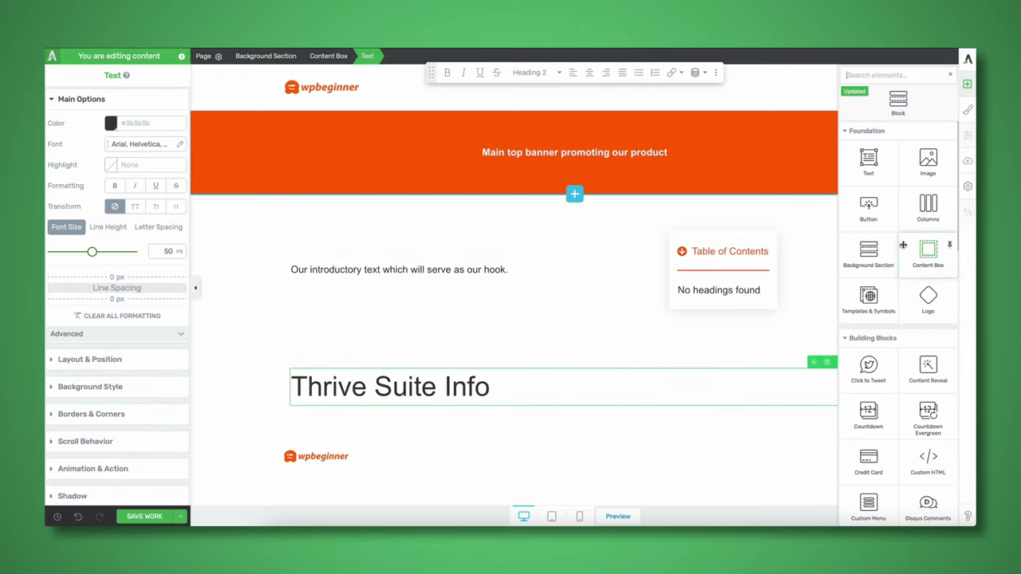
{"action": "left_click_drag", "start_coordinate": [862, 179], "coordinate": [472, 392]}
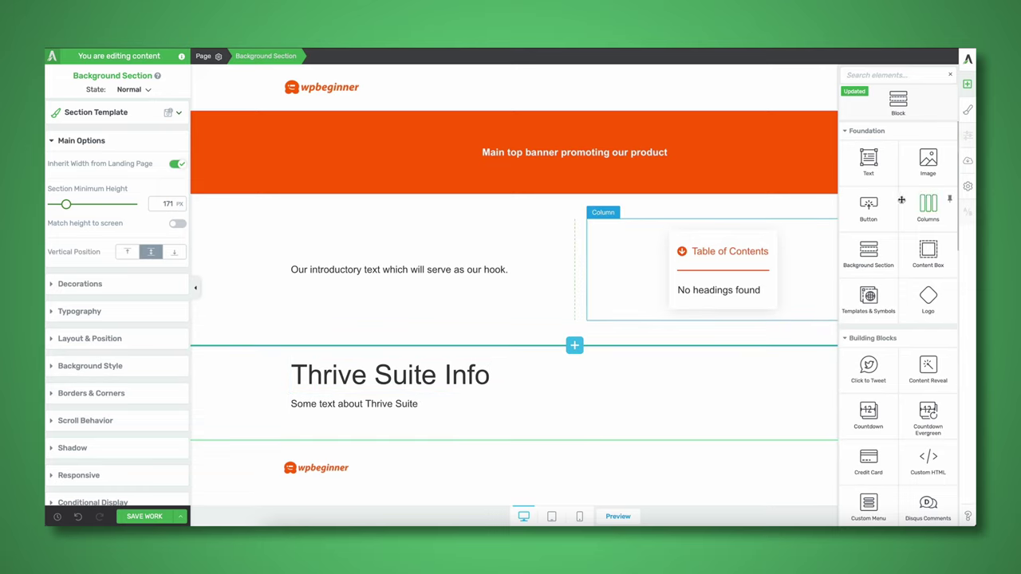
{"action": "left_click_drag", "start_coordinate": [927, 171], "coordinate": [485, 392]}
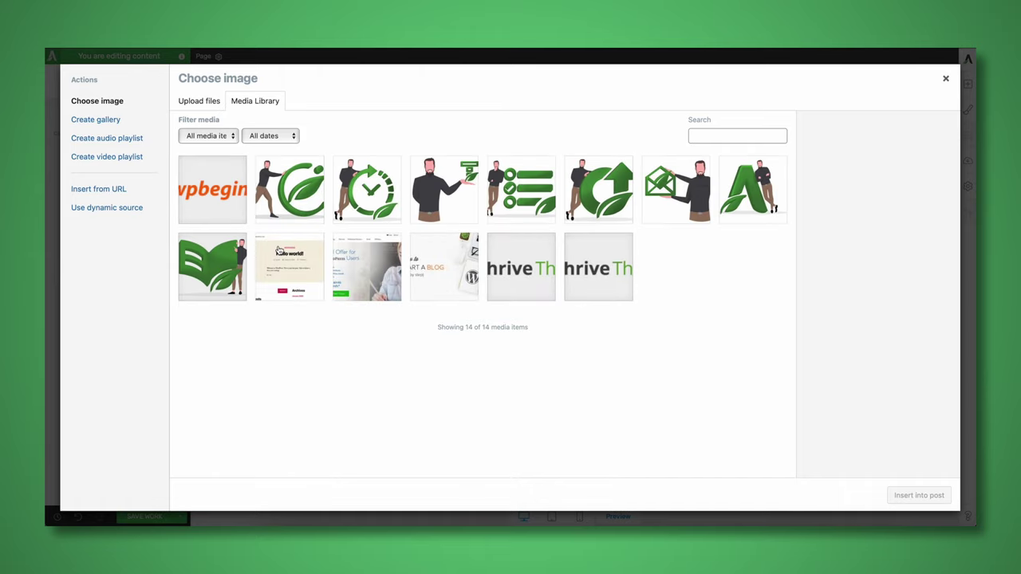
{"action": "left_click", "coordinate": [316, 210]}
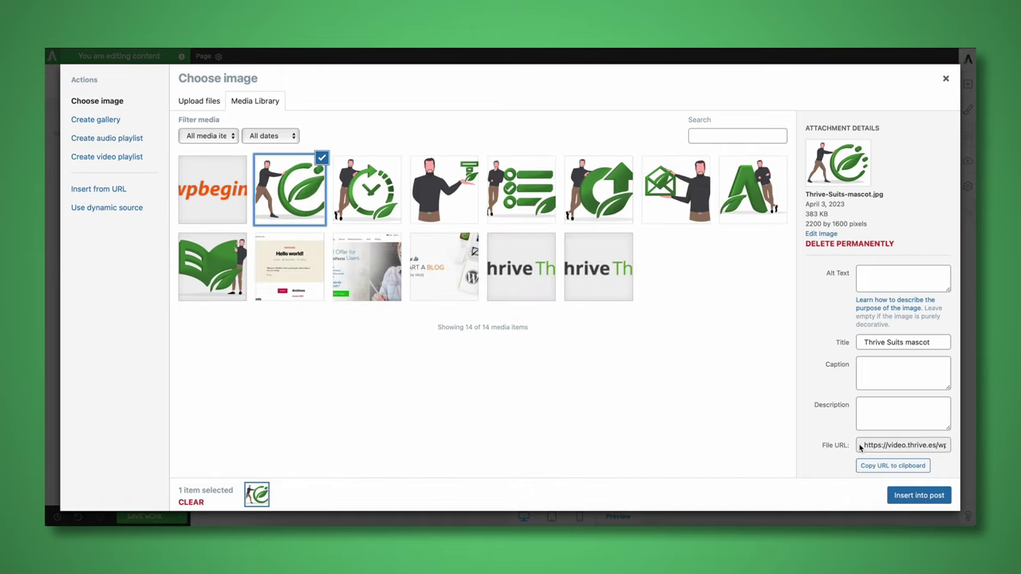
{"action": "left_click", "coordinate": [924, 495]}
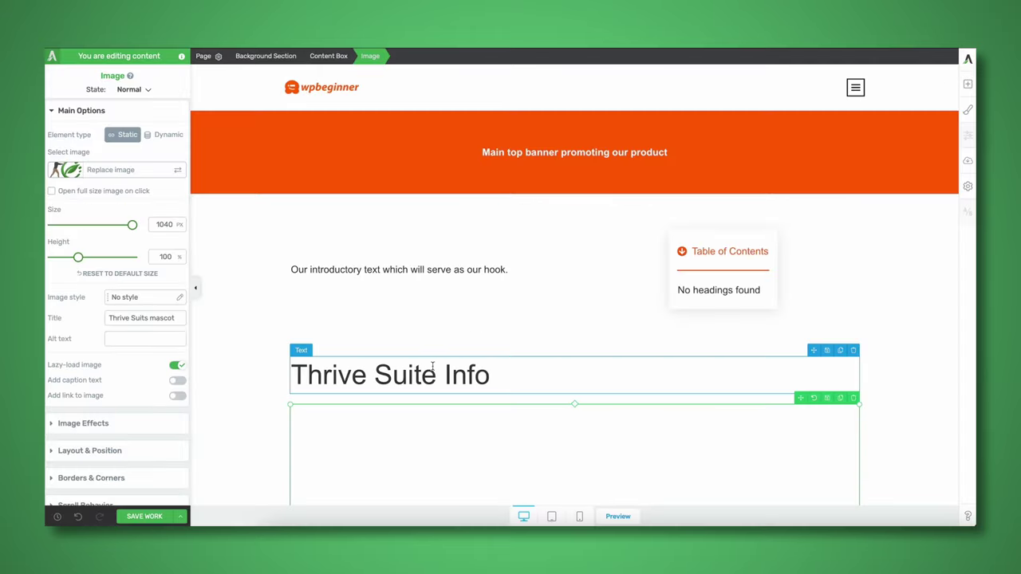
{"action": "left_click", "coordinate": [718, 183]}
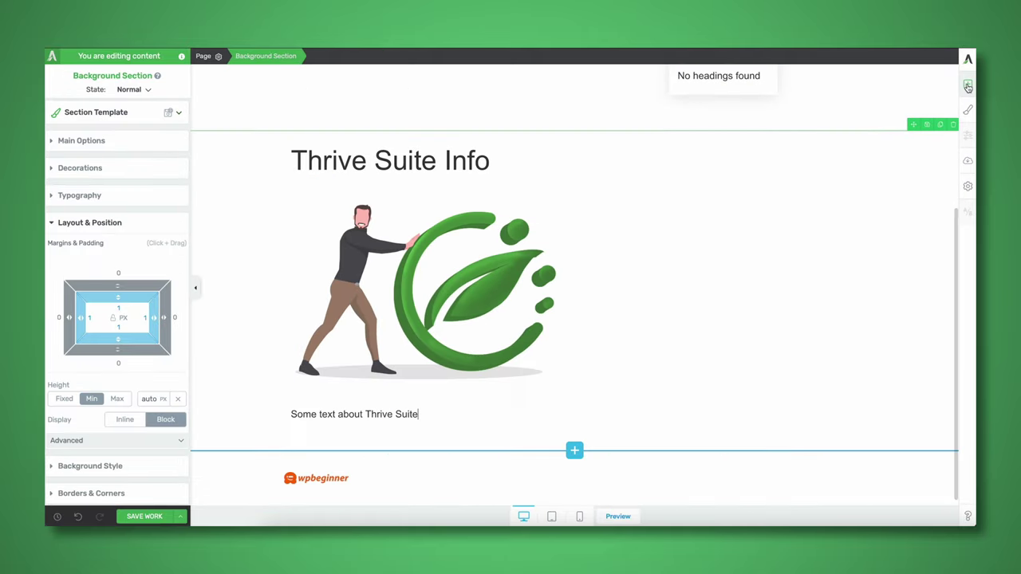
- Add another background section below the Thrive Suite Info section, above the footer
{"action": "left_click", "coordinate": [967, 85]}
{"action": "left_click_drag", "start_coordinate": [866, 247], "coordinate": [648, 398]}
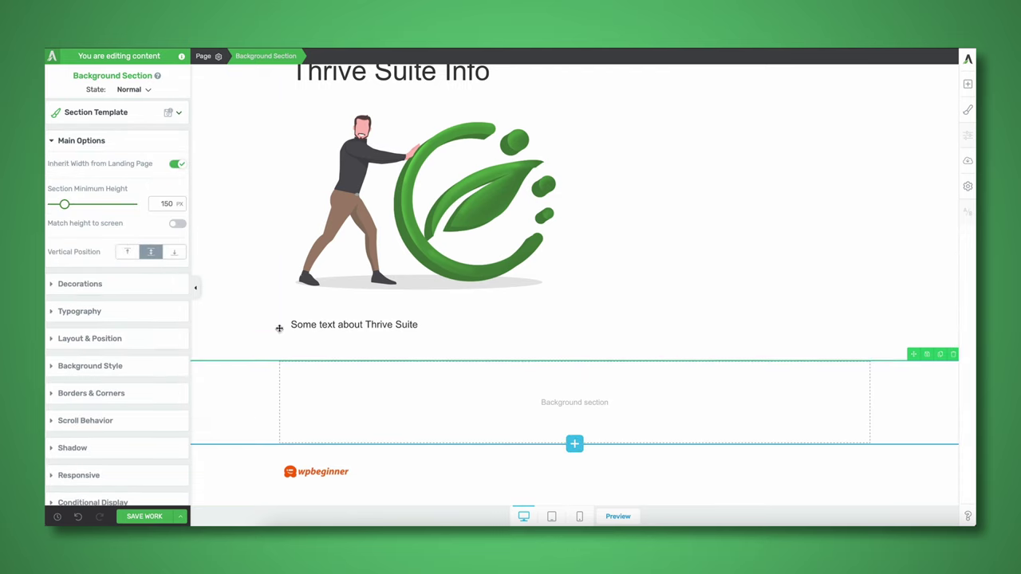
{"action": "scroll", "coordinate": [280, 291], "scroll_direction": "up", "scroll_amount": 2}
{"action": "scroll", "coordinate": [280, 291], "scroll_direction": "up", "scroll_amount": 4}
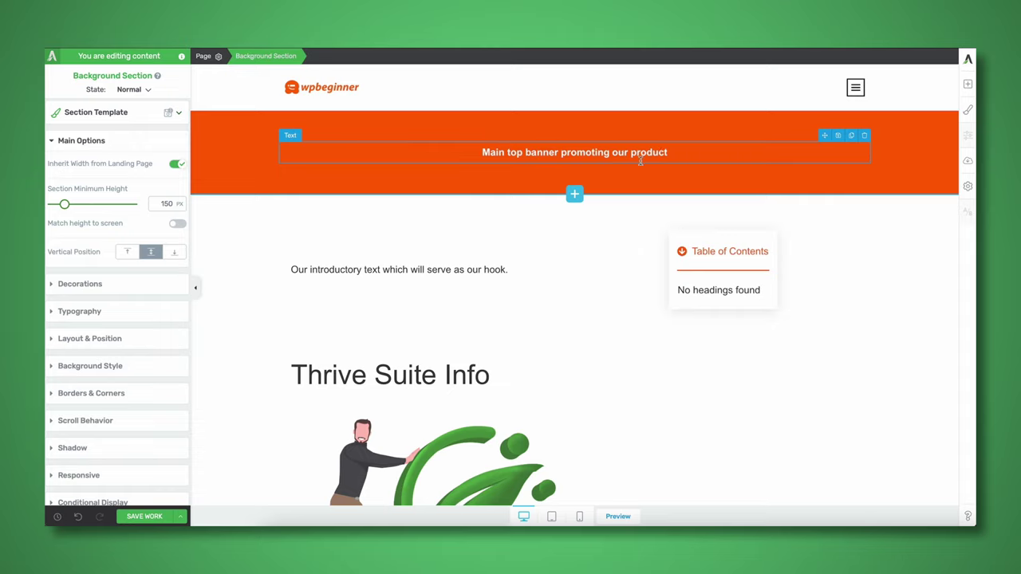
{"action": "scroll", "coordinate": [272, 334], "scroll_direction": "down", "scroll_amount": 2}
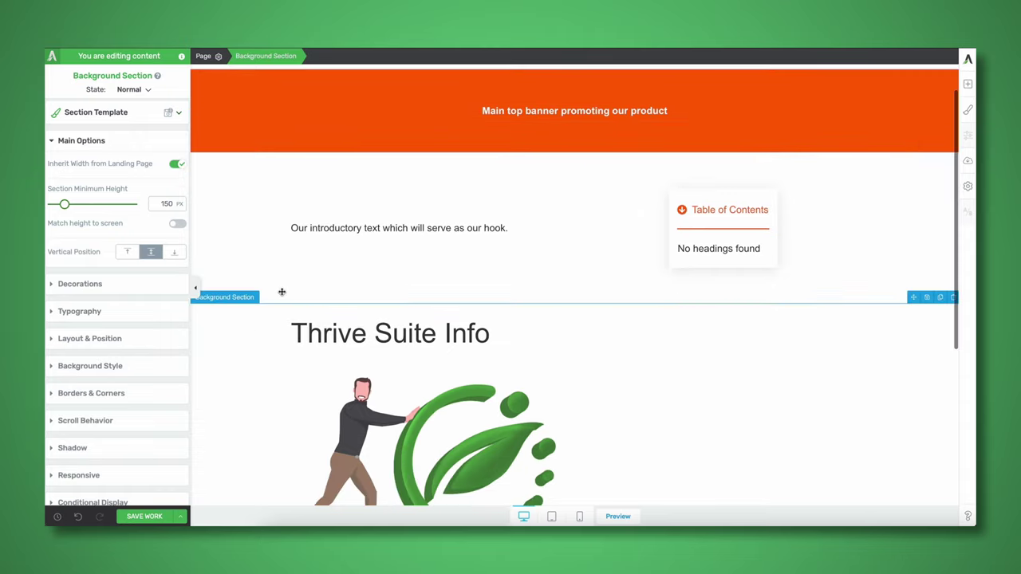
{"action": "scroll", "coordinate": [281, 362], "scroll_direction": "down", "scroll_amount": 5}
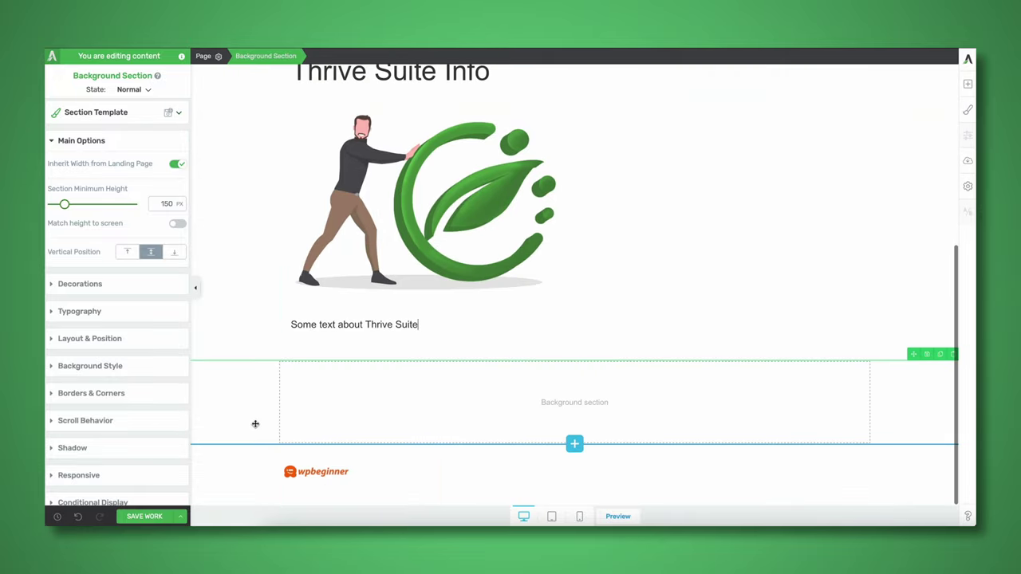
- Set the empty background section's colour to the Accent Light theme colour (#fbf3ef)
{"action": "left_click", "coordinate": [154, 369]}
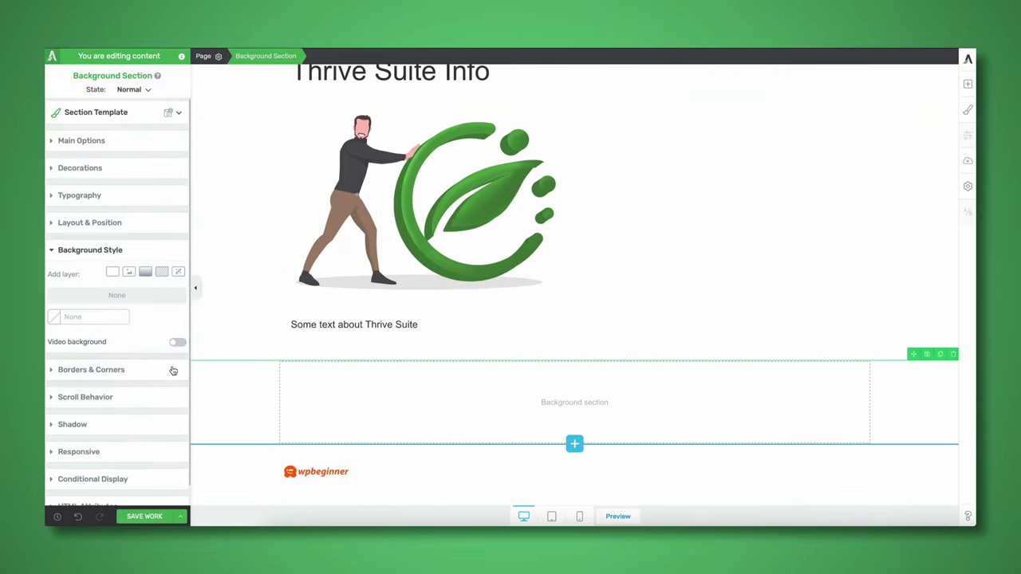
{"action": "left_click", "coordinate": [52, 319]}
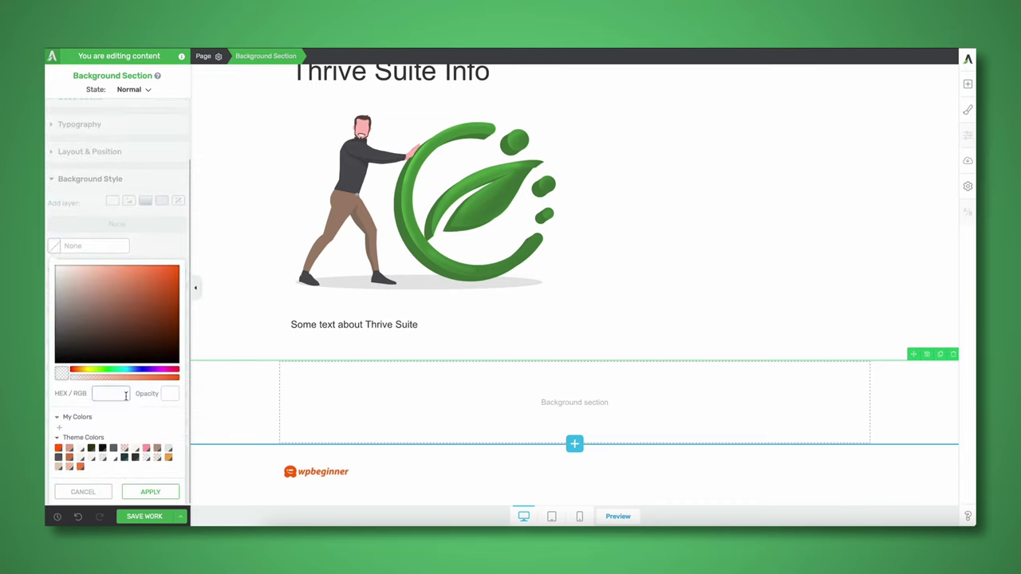
{"action": "left_click", "coordinate": [137, 453]}
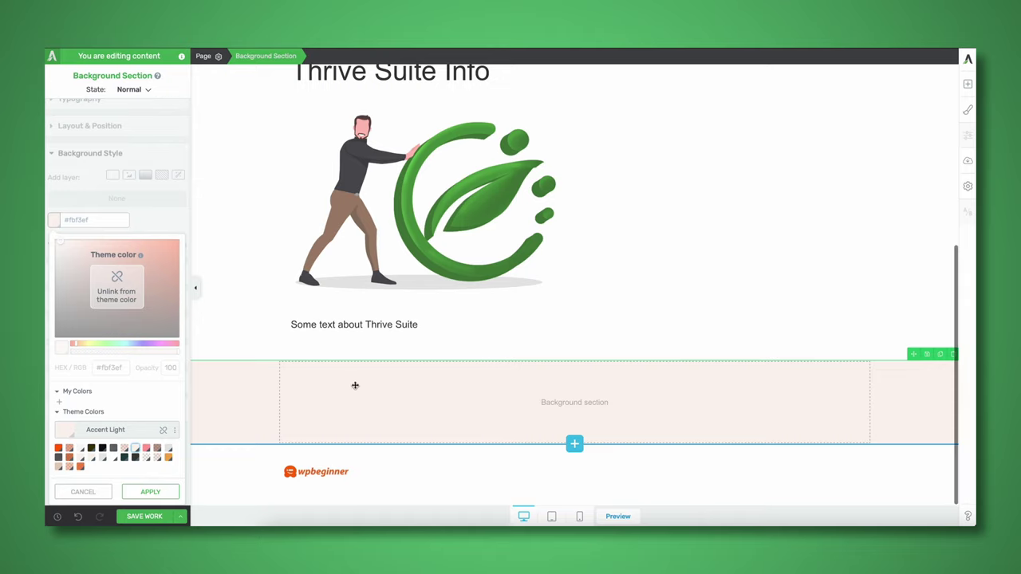
{"action": "scroll", "coordinate": [356, 403], "scroll_direction": "up", "scroll_amount": 3}
{"action": "left_click", "coordinate": [128, 491]}
- Place a content box inside the Accent Light background section above the footer
{"action": "scroll", "coordinate": [254, 464], "scroll_direction": "up", "scroll_amount": 4}
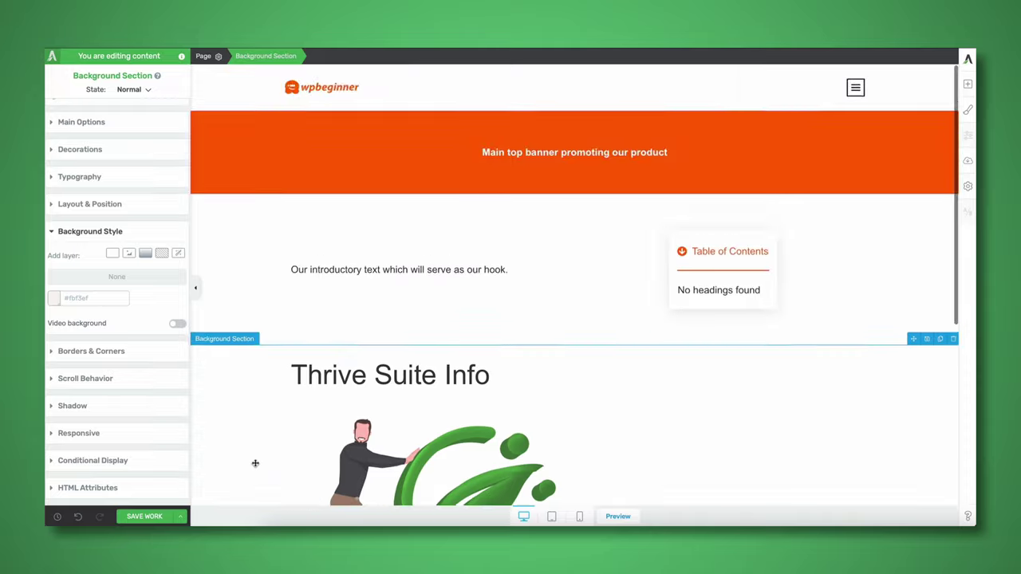
{"action": "scroll", "coordinate": [255, 464], "scroll_direction": "down", "scroll_amount": 4}
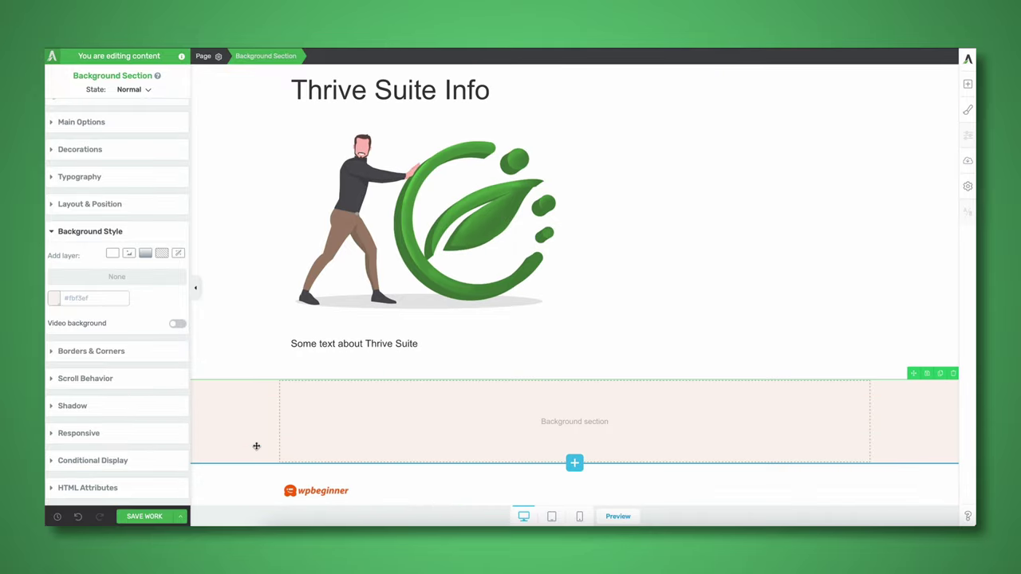
{"action": "scroll", "coordinate": [256, 446], "scroll_direction": "up", "scroll_amount": 3}
{"action": "scroll", "coordinate": [260, 442], "scroll_direction": "down", "scroll_amount": 3}
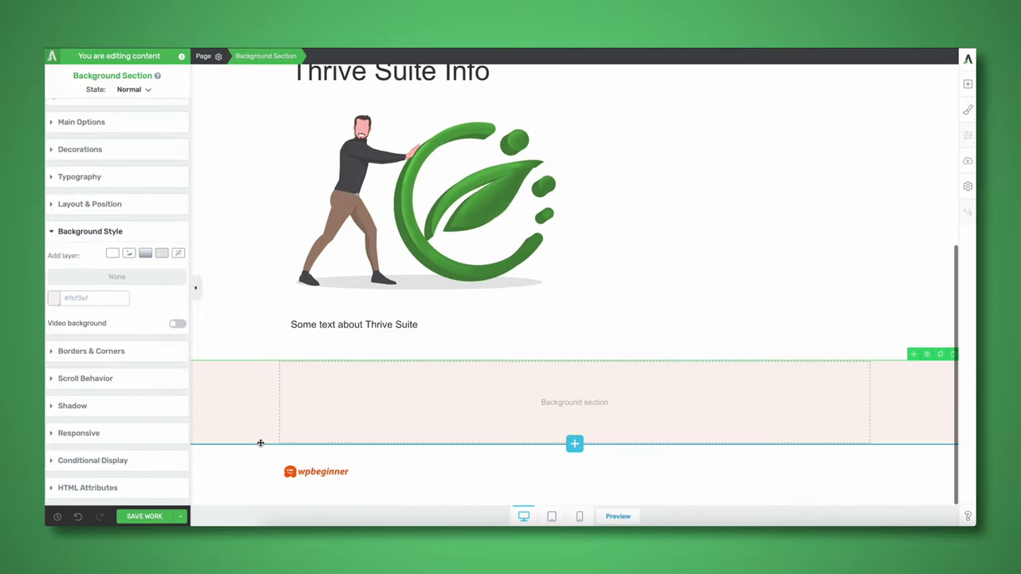
{"action": "left_click", "coordinate": [968, 83]}
{"action": "left_click_drag", "start_coordinate": [928, 251], "coordinate": [565, 412]}
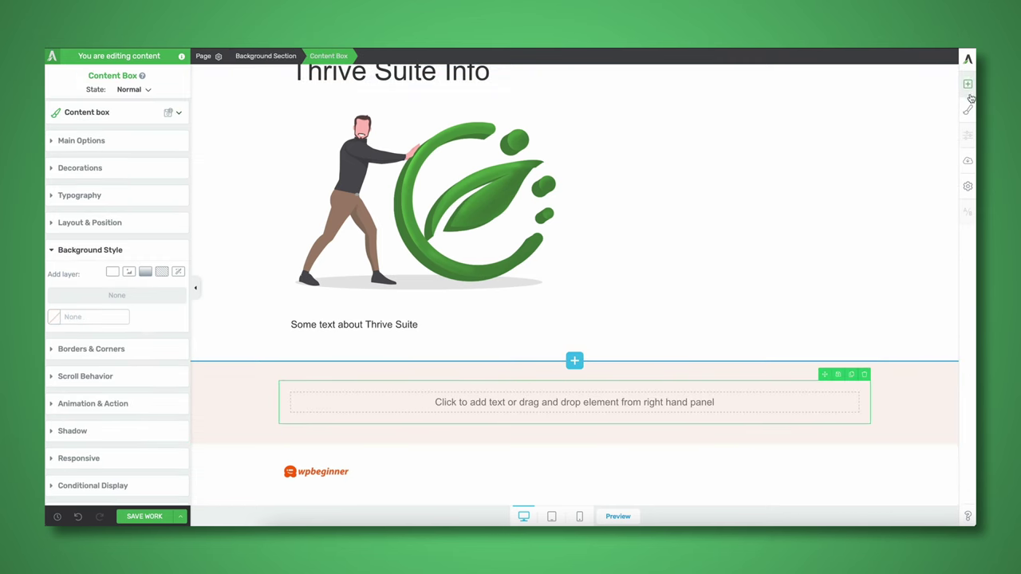
{"action": "left_click", "coordinate": [966, 83]}
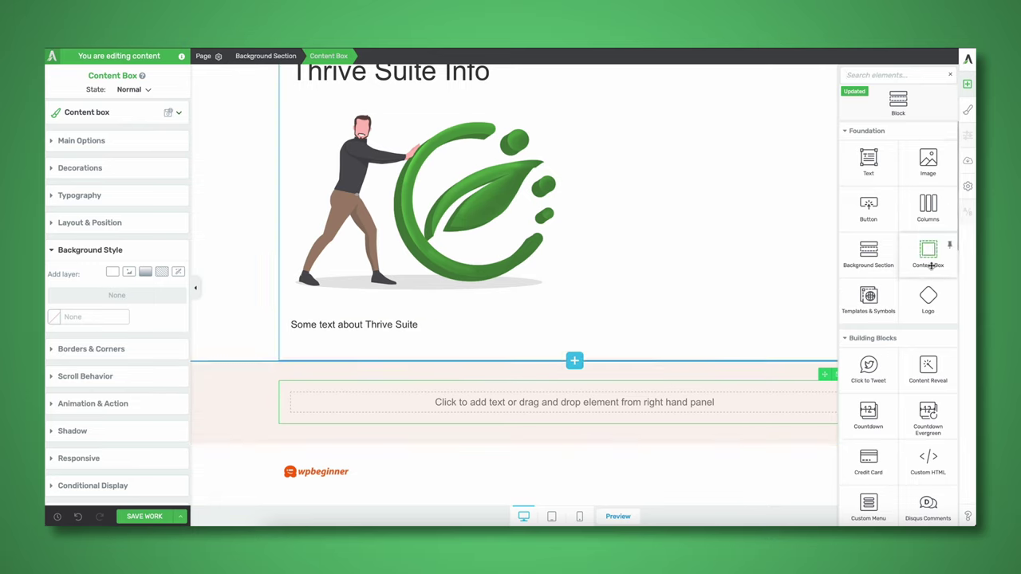
- Insert a two-column layout in the content box above the footer and set its gutter width to 45 px
{"action": "left_click_drag", "start_coordinate": [928, 235], "coordinate": [551, 411]}
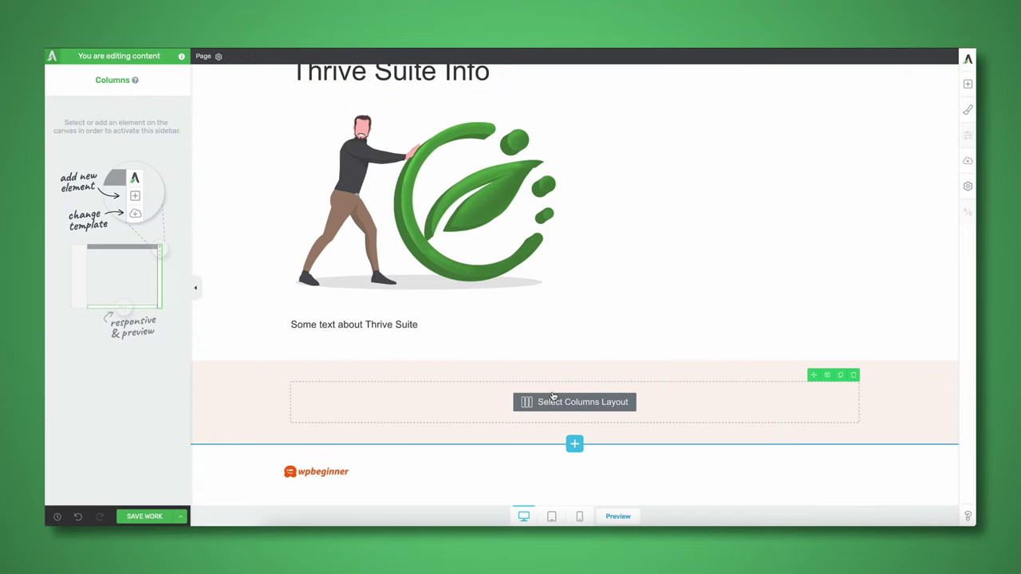
{"action": "left_click", "coordinate": [523, 295]}
{"action": "left_click", "coordinate": [150, 105]}
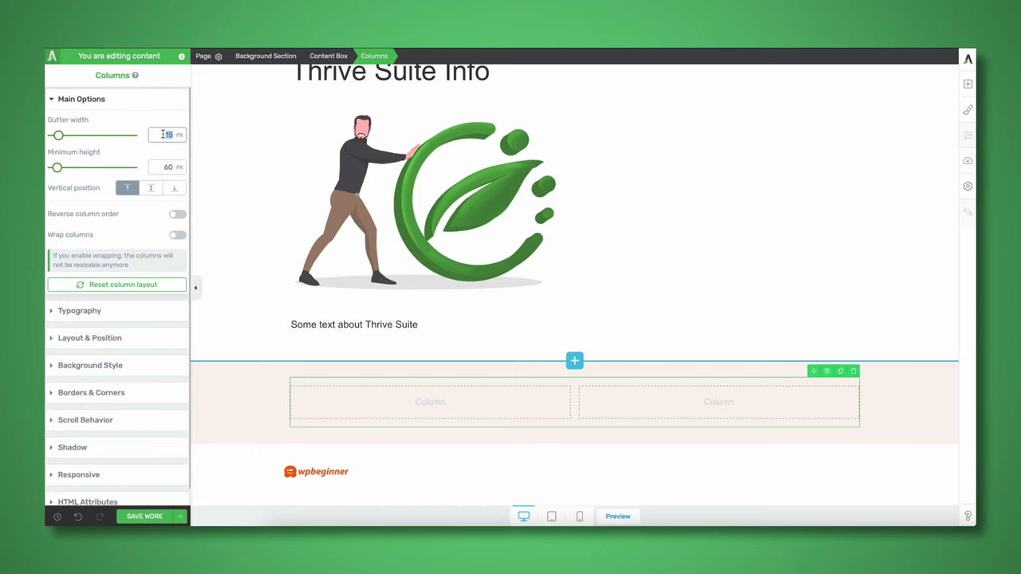
{"action": "type", "text": "40"}
{"action": "left_click", "coordinate": [838, 433]}
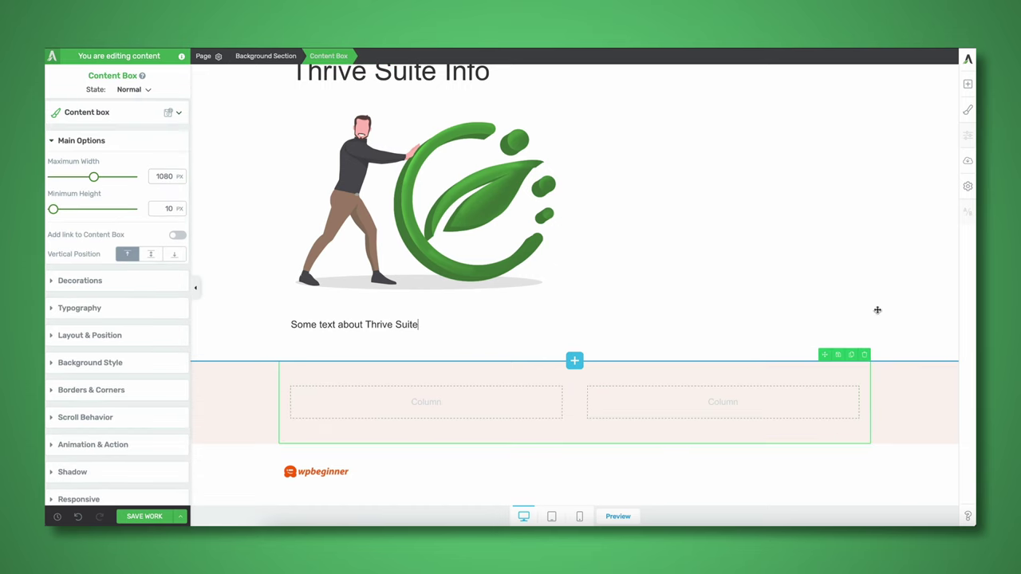
- Insert the Thrive-Mascot-theme-Builder.jpg image from the media library into the second column
{"action": "left_click", "coordinate": [575, 360]}
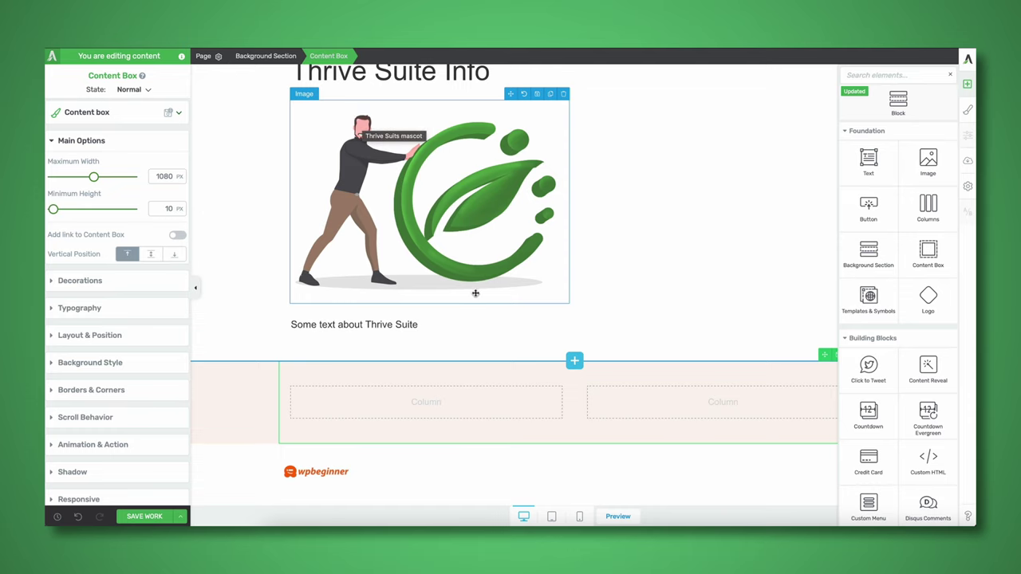
{"action": "scroll", "coordinate": [475, 292], "scroll_direction": "up", "scroll_amount": 2}
{"action": "scroll", "coordinate": [282, 152], "scroll_direction": "down", "scroll_amount": 2}
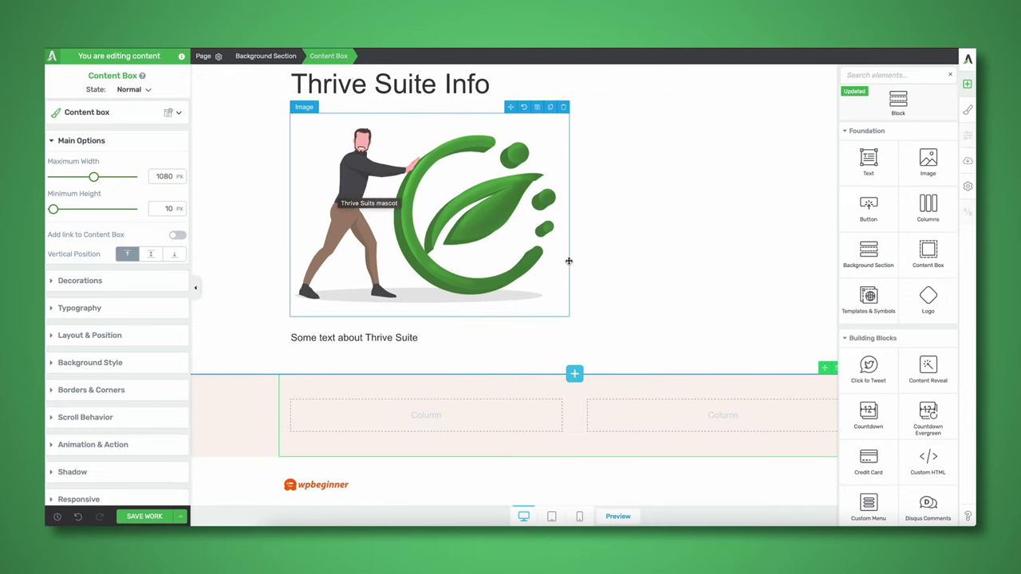
{"action": "scroll", "coordinate": [593, 340], "scroll_direction": "down", "scroll_amount": 1}
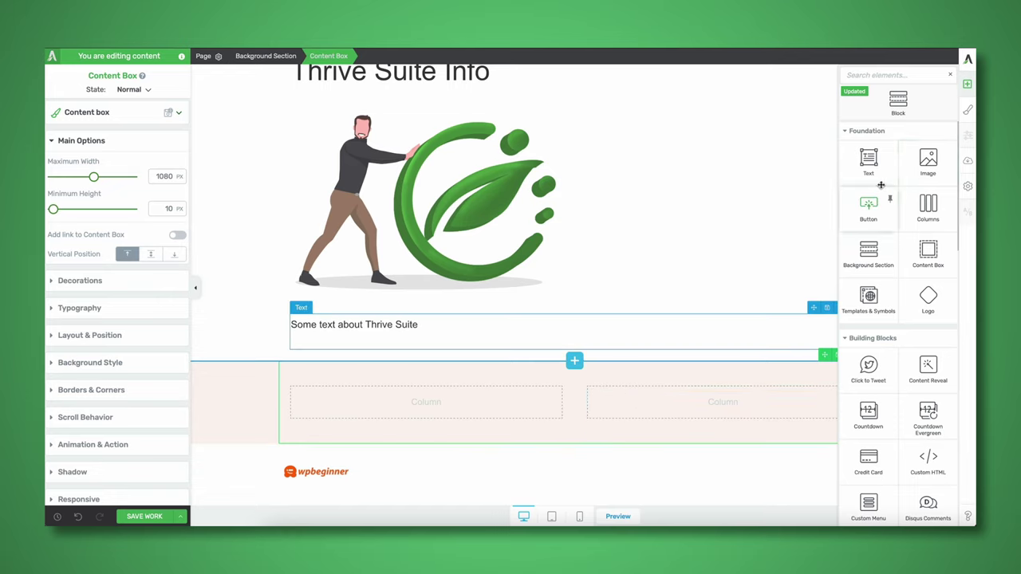
{"action": "left_click_drag", "start_coordinate": [926, 158], "coordinate": [684, 413]}
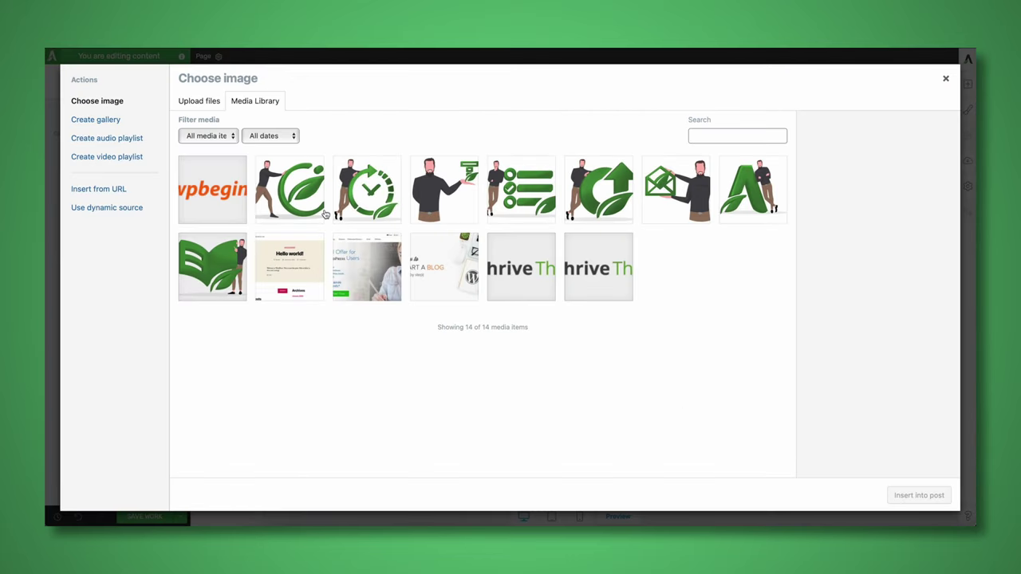
{"action": "left_click", "coordinate": [447, 215]}
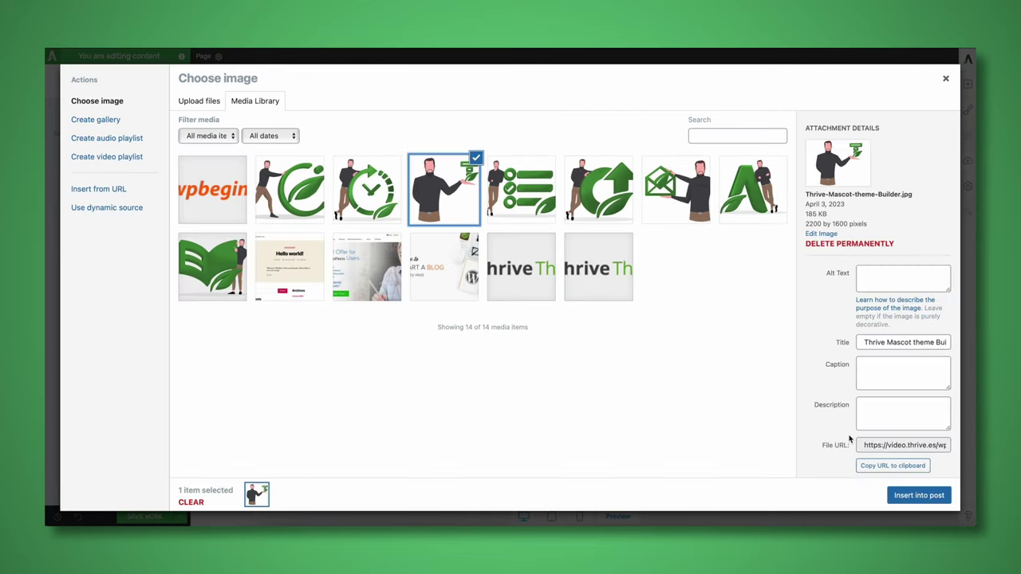
{"action": "left_click", "coordinate": [919, 496]}
- Add a Heading 2 text reading "Thrive Theme Builder" in the first column beside the mascot image
{"action": "left_click", "coordinate": [459, 191]}
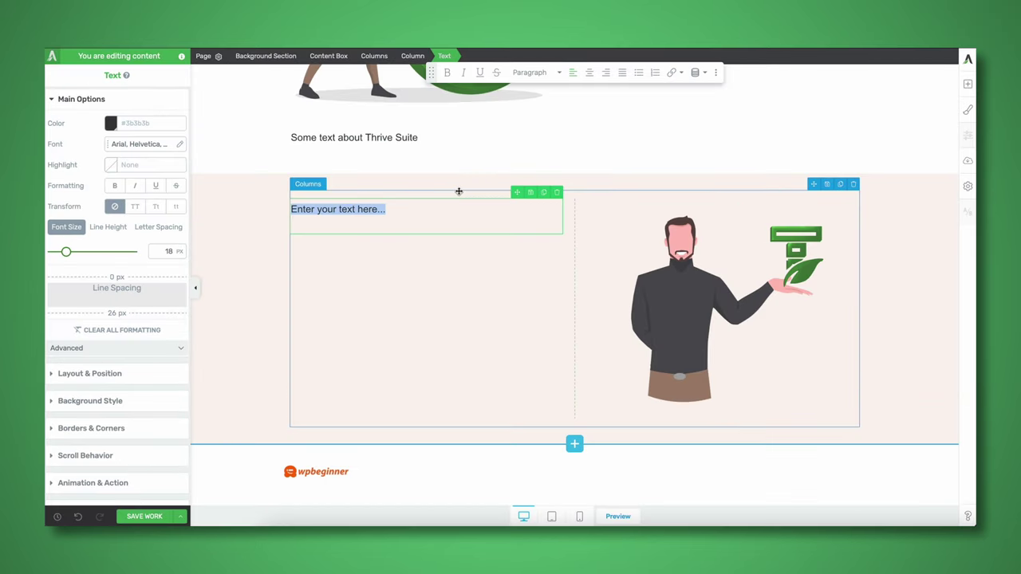
{"action": "left_click", "coordinate": [537, 78]}
{"action": "left_click", "coordinate": [535, 171]}
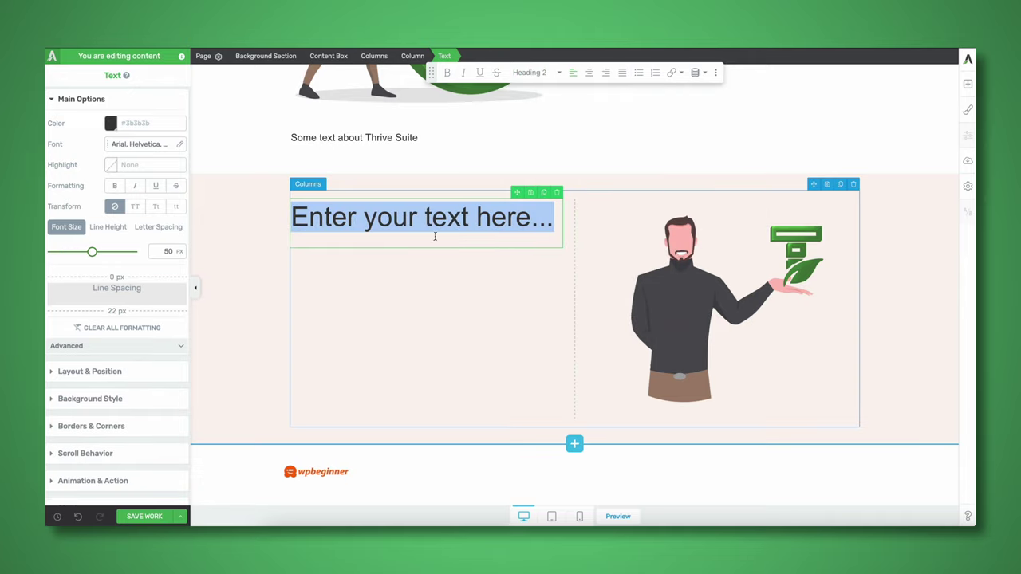
{"action": "type", "text": "Thrive Theme Builder"}
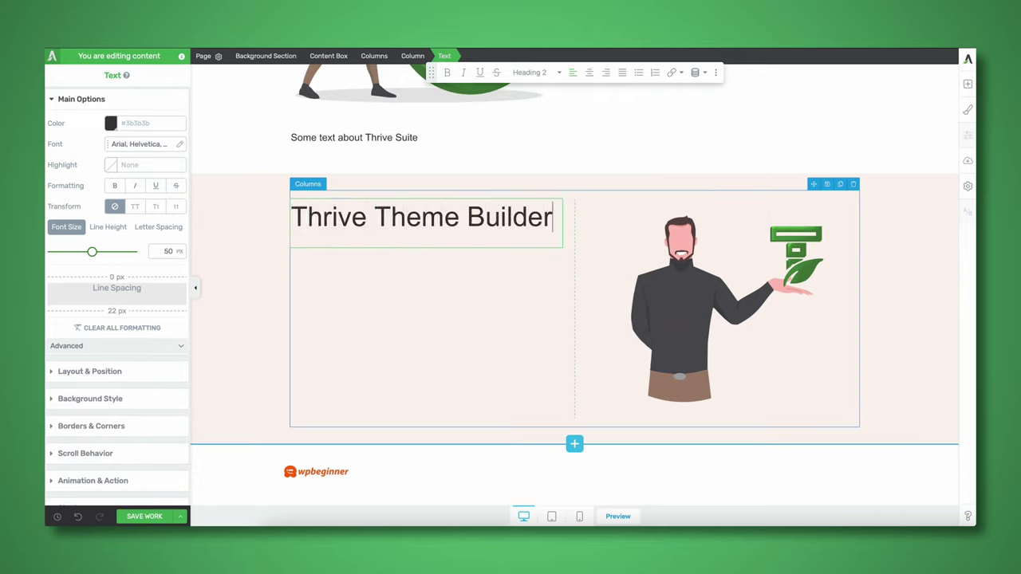
- Add a placeholder text element and a button below the Thrive Theme Builder heading
{"action": "left_click", "coordinate": [968, 83]}
{"action": "left_click_drag", "start_coordinate": [869, 157], "coordinate": [458, 237]}
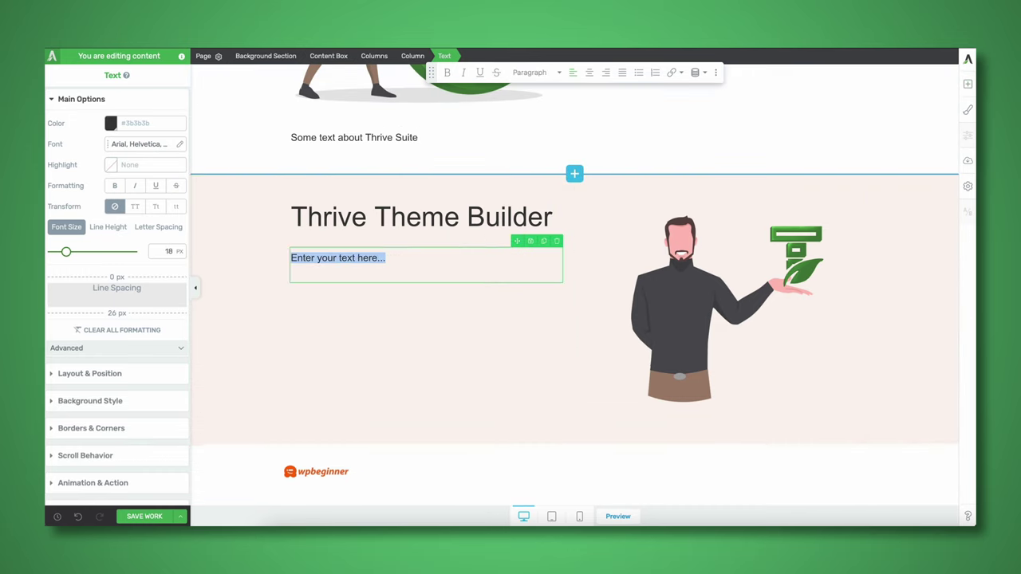
{"action": "left_click", "coordinate": [967, 83]}
{"action": "type", "text": "but"}
{"action": "left_click_drag", "start_coordinate": [869, 121], "coordinate": [391, 276]}
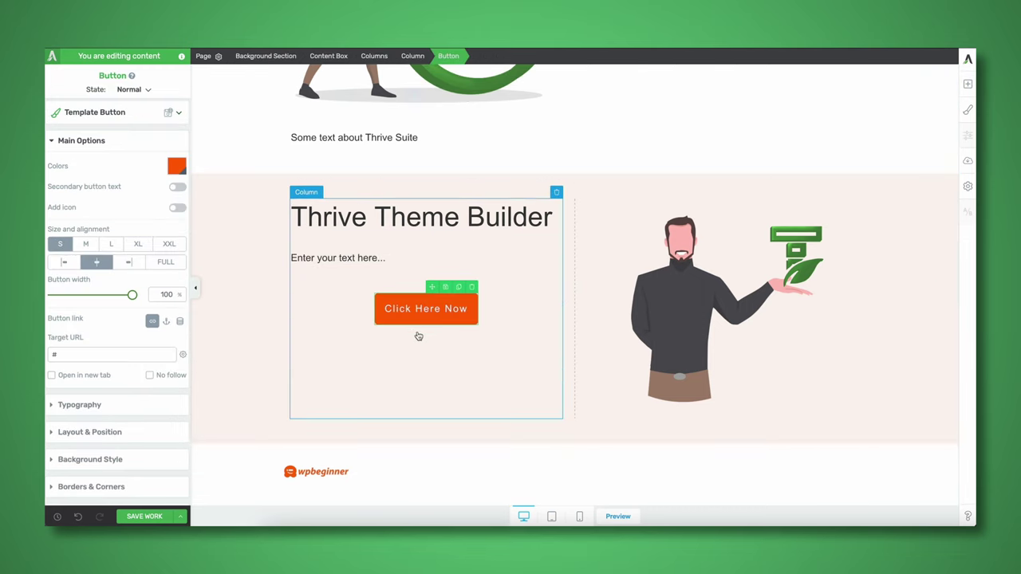
- Set the top and bottom padding of the Thrive Suite Info background section to 40 px
{"action": "scroll", "coordinate": [449, 428], "scroll_direction": "up", "scroll_amount": 3}
{"action": "scroll", "coordinate": [312, 405], "scroll_direction": "up", "scroll_amount": 5}
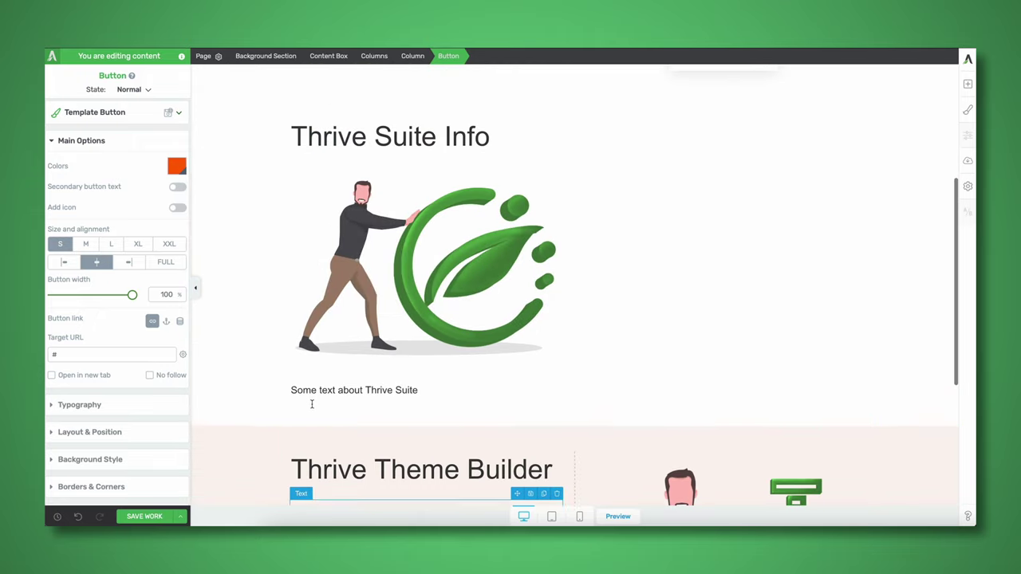
{"action": "scroll", "coordinate": [312, 405], "scroll_direction": "down", "scroll_amount": 8}
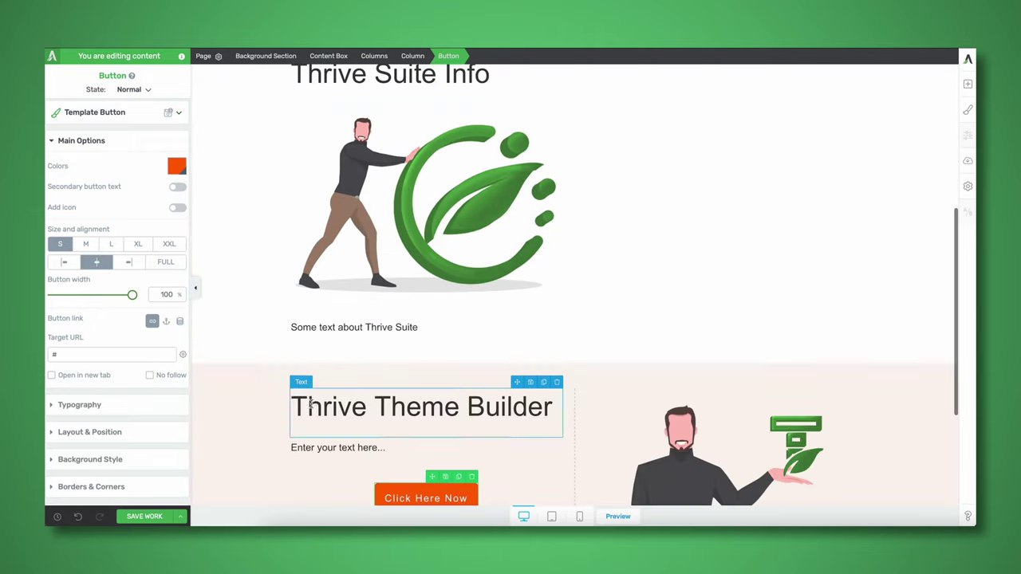
{"action": "left_click", "coordinate": [243, 327]}
{"action": "scroll", "coordinate": [244, 326], "scroll_direction": "up", "scroll_amount": 3}
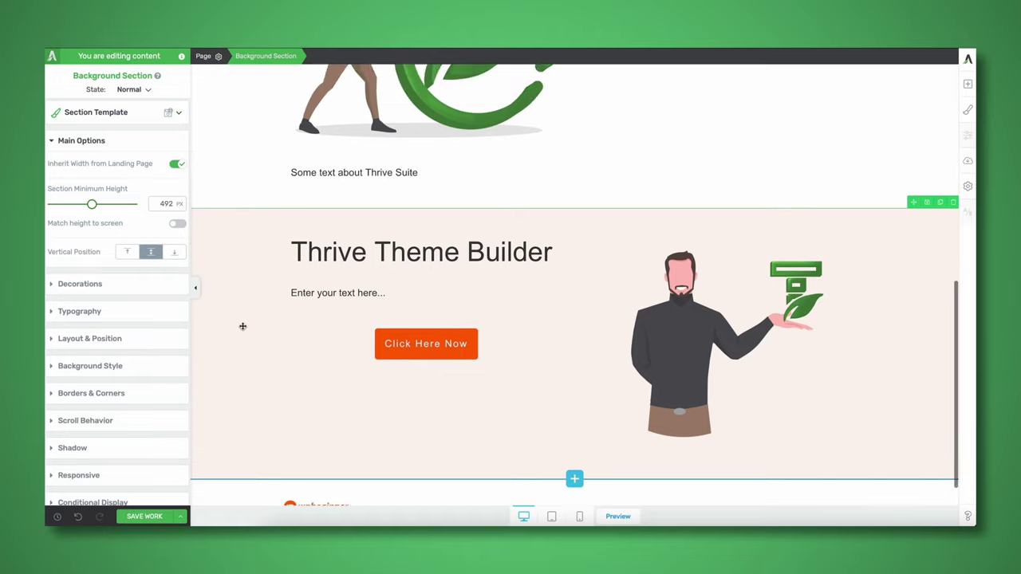
{"action": "scroll", "coordinate": [243, 326], "scroll_direction": "down", "scroll_amount": 2}
{"action": "scroll", "coordinate": [242, 326], "scroll_direction": "up", "scroll_amount": 6}
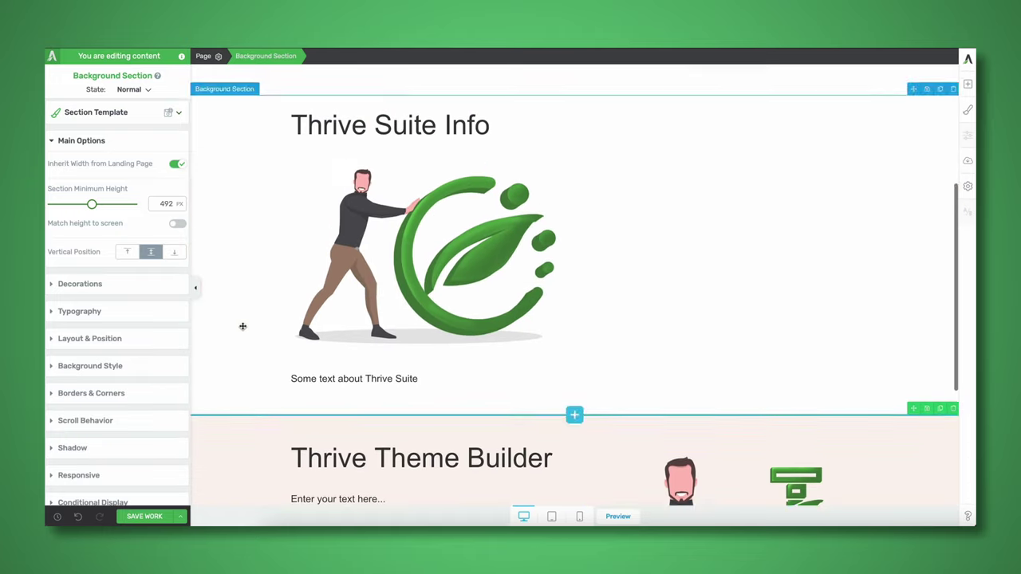
{"action": "left_click", "coordinate": [242, 326]}
{"action": "scroll", "coordinate": [256, 336], "scroll_direction": "up", "scroll_amount": 1}
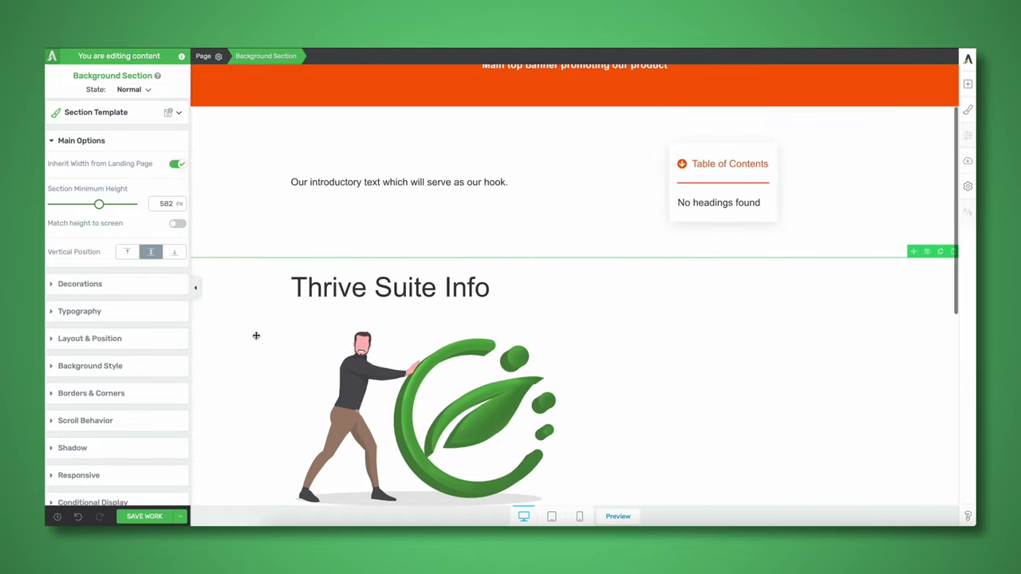
{"action": "scroll", "coordinate": [256, 336], "scroll_direction": "down", "scroll_amount": 5}
{"action": "left_click", "coordinate": [105, 340]}
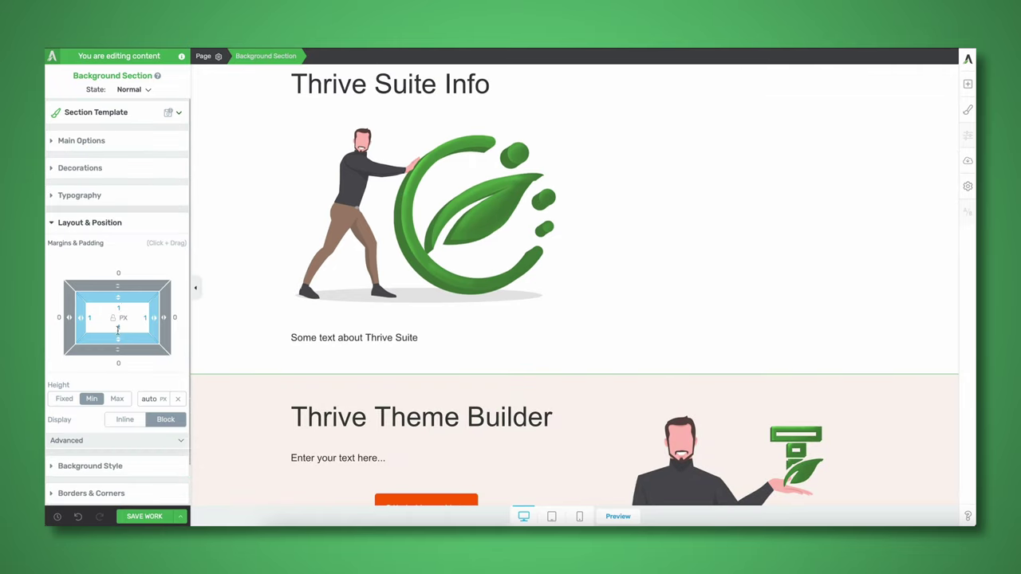
{"action": "left_click", "coordinate": [120, 307]}
{"action": "type", "text": "40"}
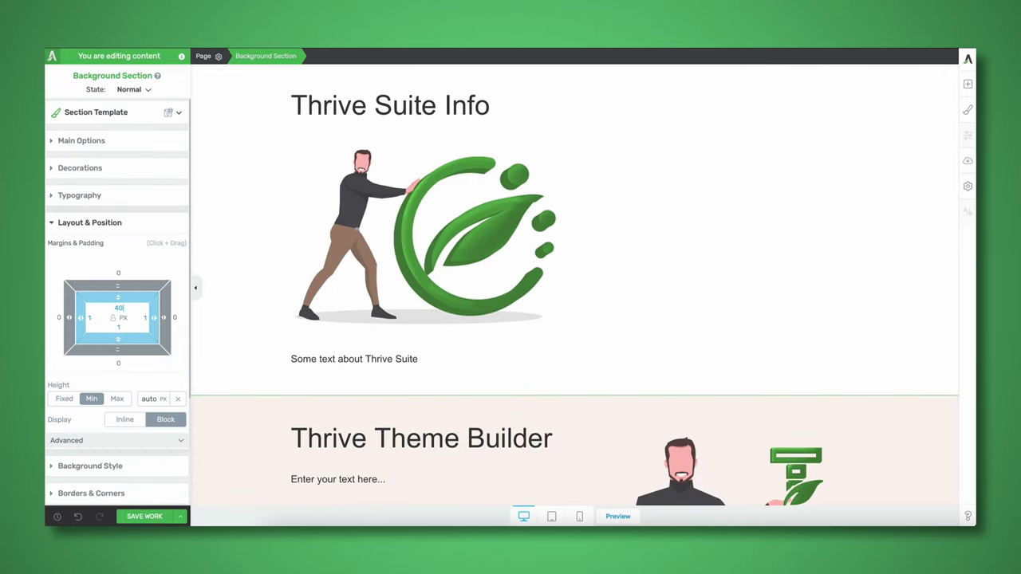
{"action": "type", "text": "40"}
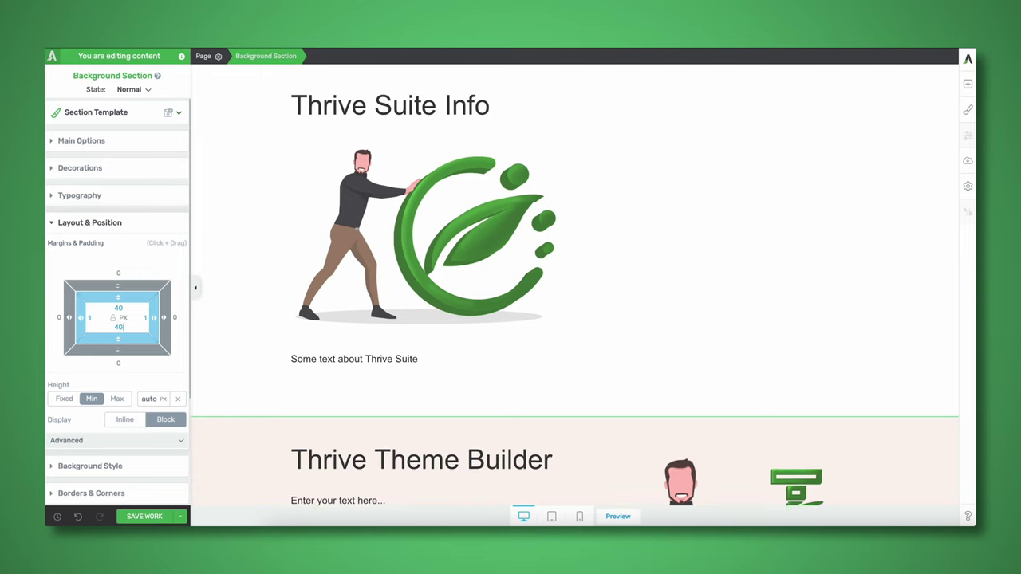
- Set the top and bottom padding of the Thrive Theme Builder background section to 40 px
{"action": "scroll", "coordinate": [296, 401], "scroll_direction": "down", "scroll_amount": 1}
{"action": "scroll", "coordinate": [248, 406], "scroll_direction": "up", "scroll_amount": 5}
{"action": "scroll", "coordinate": [247, 471], "scroll_direction": "down", "scroll_amount": 4}
{"action": "left_click", "coordinate": [239, 473]}
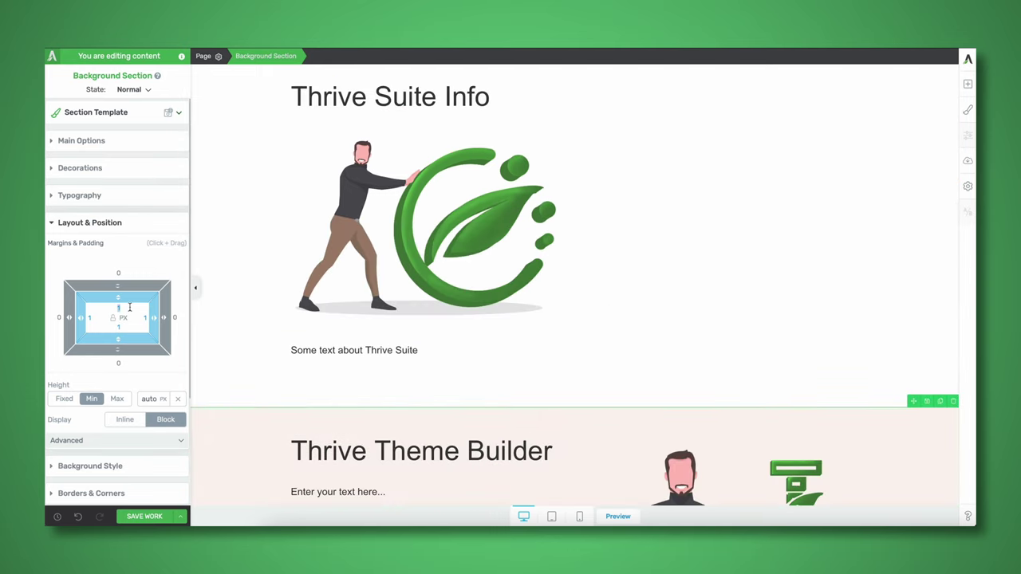
{"action": "type", "text": "4040"}
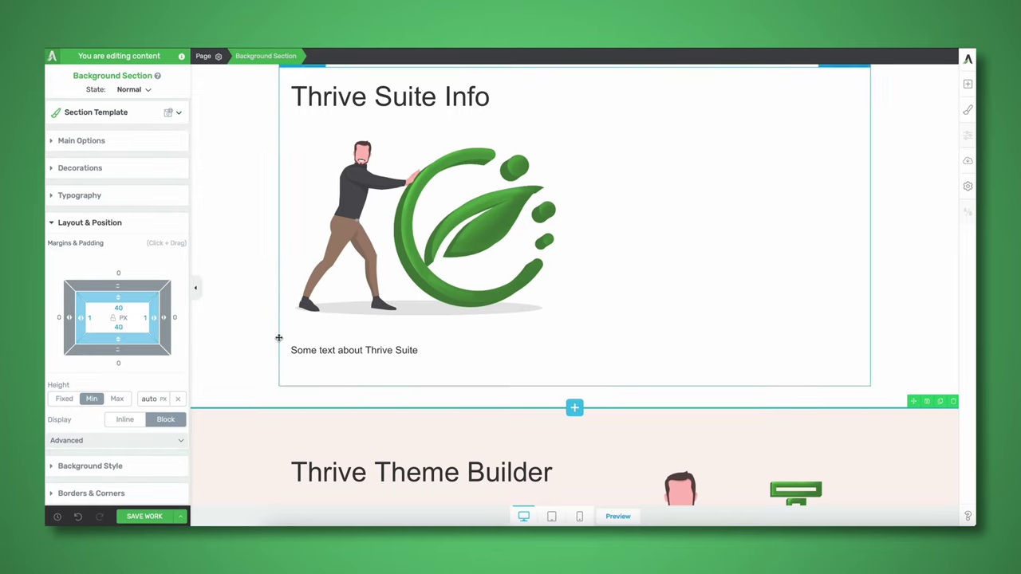
- Review the spacing around the Thrive Suite Info and Thrive Theme Builder sections down to the footer
{"action": "scroll", "coordinate": [236, 343], "scroll_direction": "down", "scroll_amount": 1}
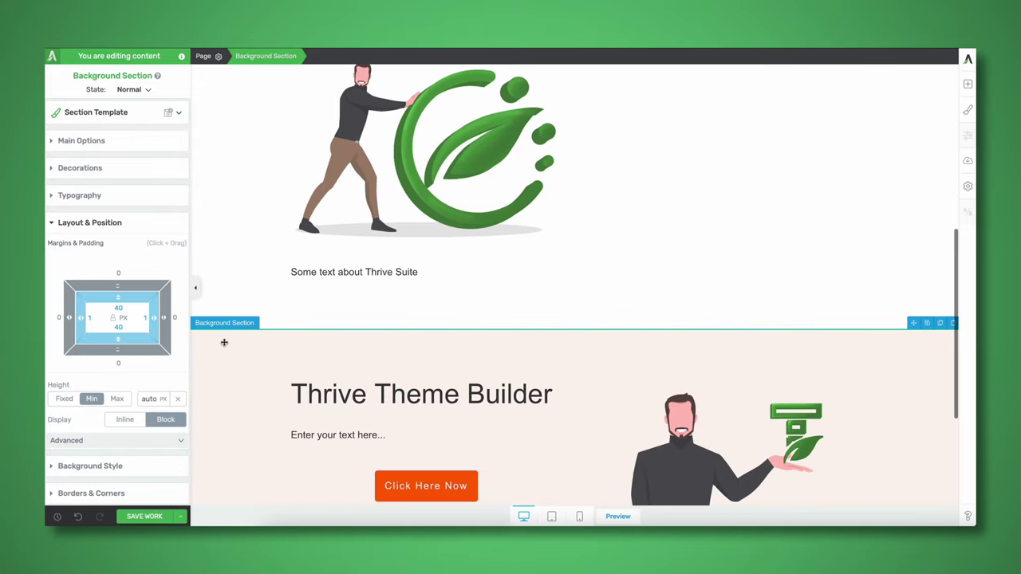
{"action": "scroll", "coordinate": [255, 343], "scroll_direction": "down", "scroll_amount": 1}
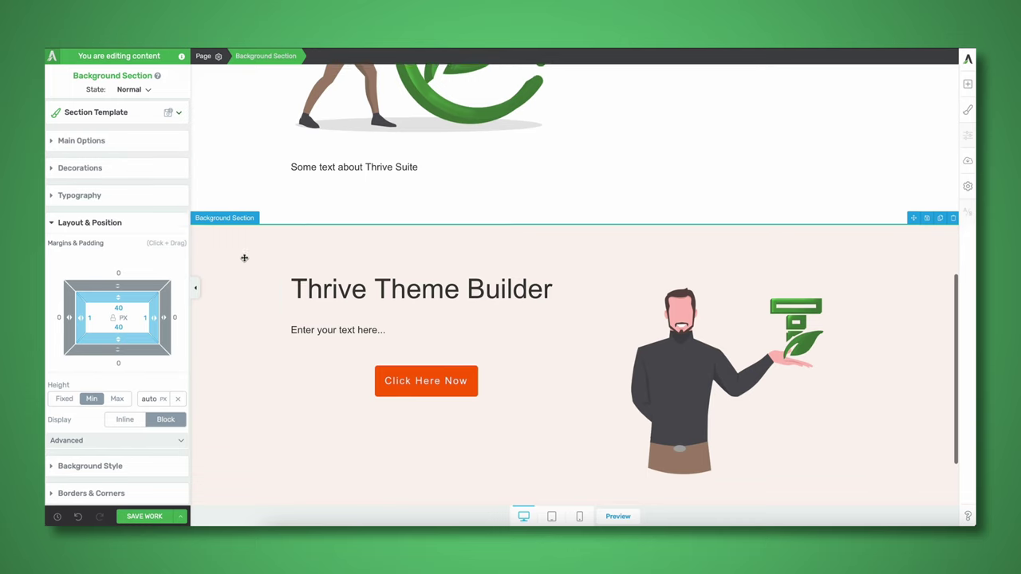
{"action": "scroll", "coordinate": [415, 311], "scroll_direction": "down", "scroll_amount": 1}
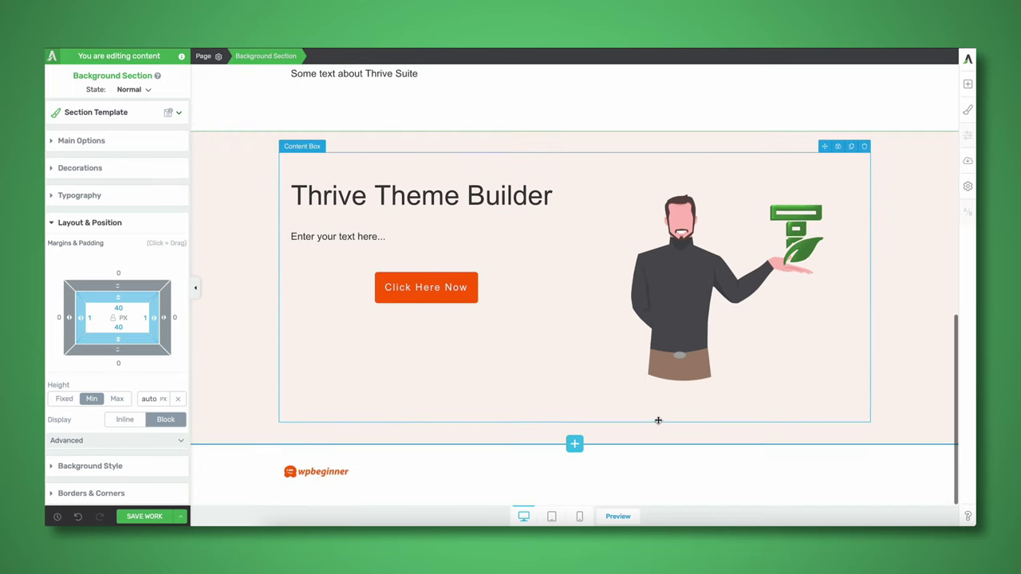
{"action": "scroll", "coordinate": [339, 200], "scroll_direction": "up", "scroll_amount": 4}
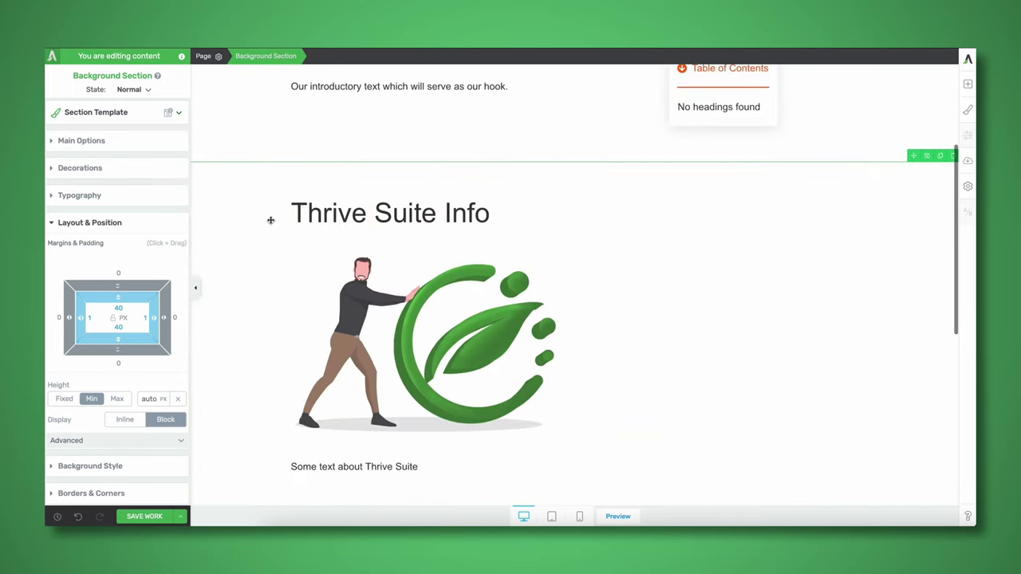
{"action": "scroll", "coordinate": [266, 207], "scroll_direction": "down", "scroll_amount": 2}
{"action": "scroll", "coordinate": [269, 216], "scroll_direction": "up", "scroll_amount": 2}
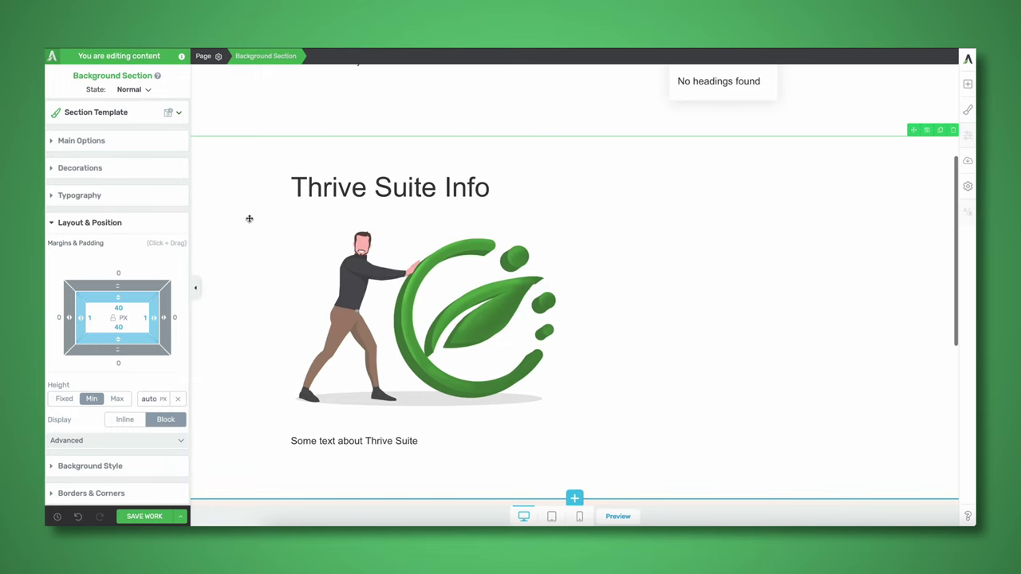
{"action": "scroll", "coordinate": [273, 200], "scroll_direction": "down", "scroll_amount": 1}
{"action": "scroll", "coordinate": [271, 296], "scroll_direction": "down", "scroll_amount": 3}
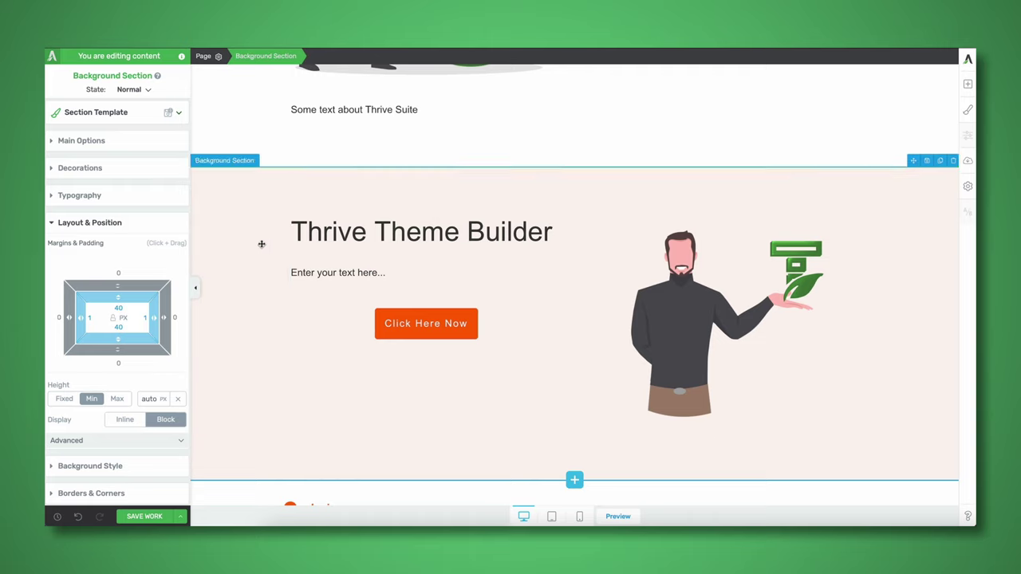
{"action": "scroll", "coordinate": [267, 295], "scroll_direction": "down", "scroll_amount": 1}
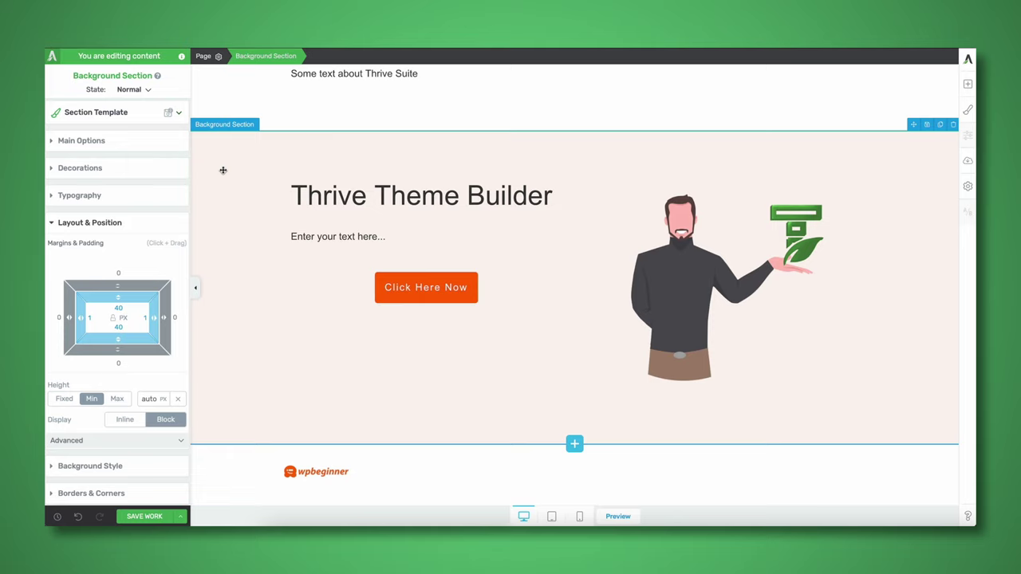
- Duplicate the Thrive Theme Builder background section and check the copy below the original
{"action": "left_click", "coordinate": [939, 125]}
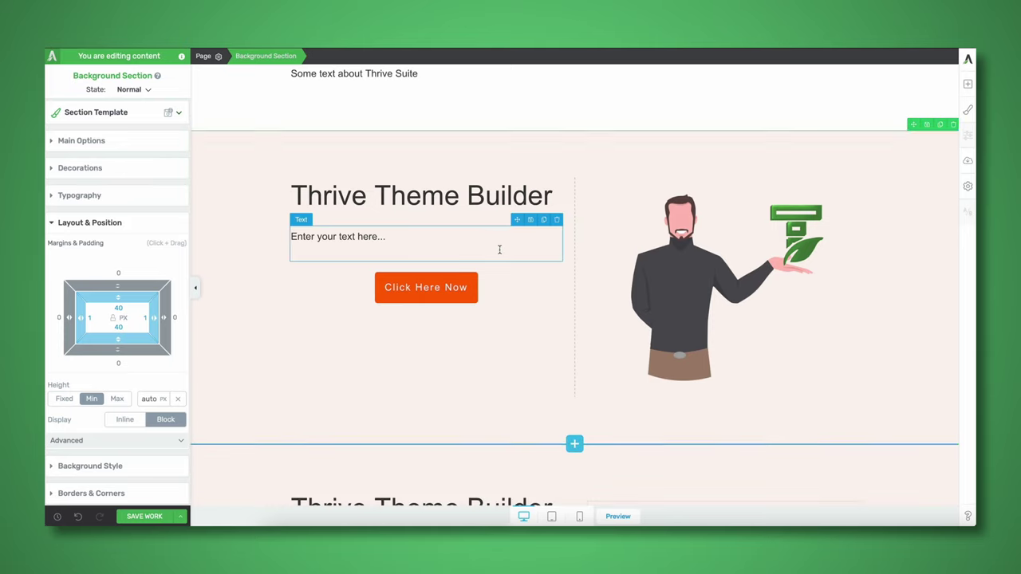
{"action": "scroll", "coordinate": [499, 249], "scroll_direction": "up", "scroll_amount": 1}
{"action": "scroll", "coordinate": [359, 244], "scroll_direction": "down", "scroll_amount": 1}
{"action": "scroll", "coordinate": [287, 244], "scroll_direction": "up", "scroll_amount": 1}
{"action": "scroll", "coordinate": [287, 243], "scroll_direction": "down", "scroll_amount": 2}
{"action": "scroll", "coordinate": [287, 237], "scroll_direction": "up", "scroll_amount": 1}
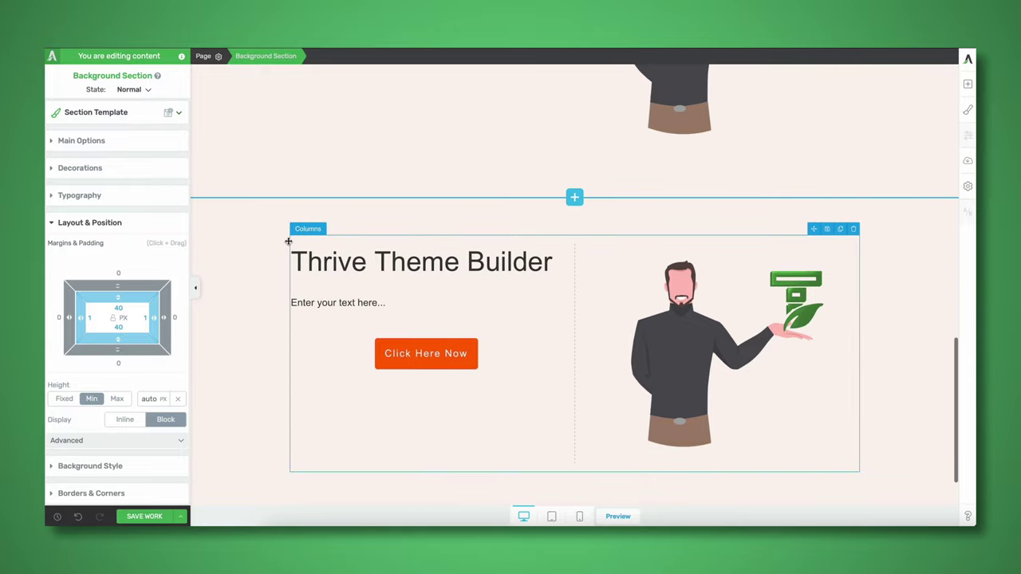
- Reverse the column order in the duplicated section so the image comes before the heading, text and button
{"action": "left_click", "coordinate": [377, 238]}
{"action": "left_click", "coordinate": [121, 101]}
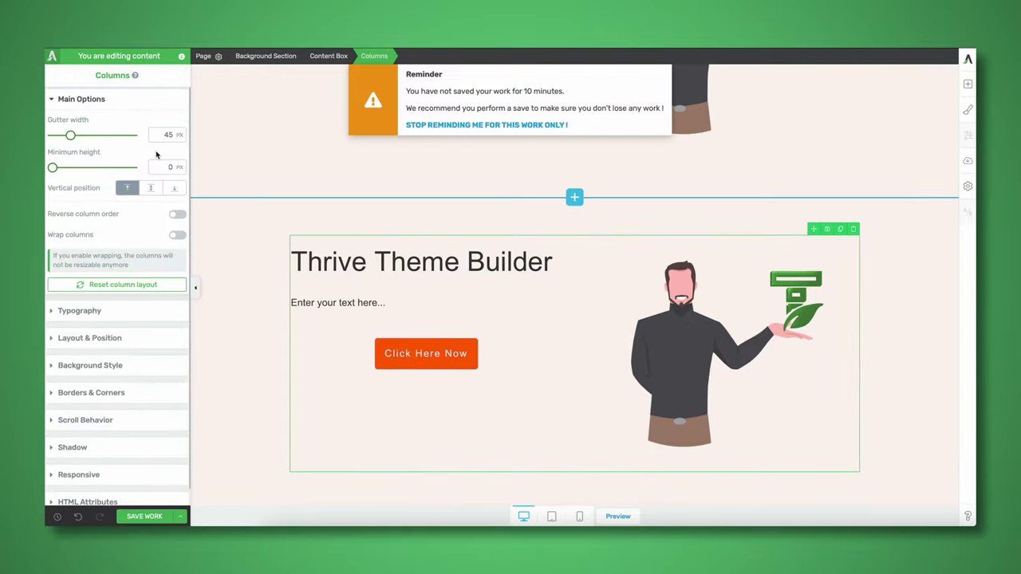
{"action": "left_click", "coordinate": [178, 214]}
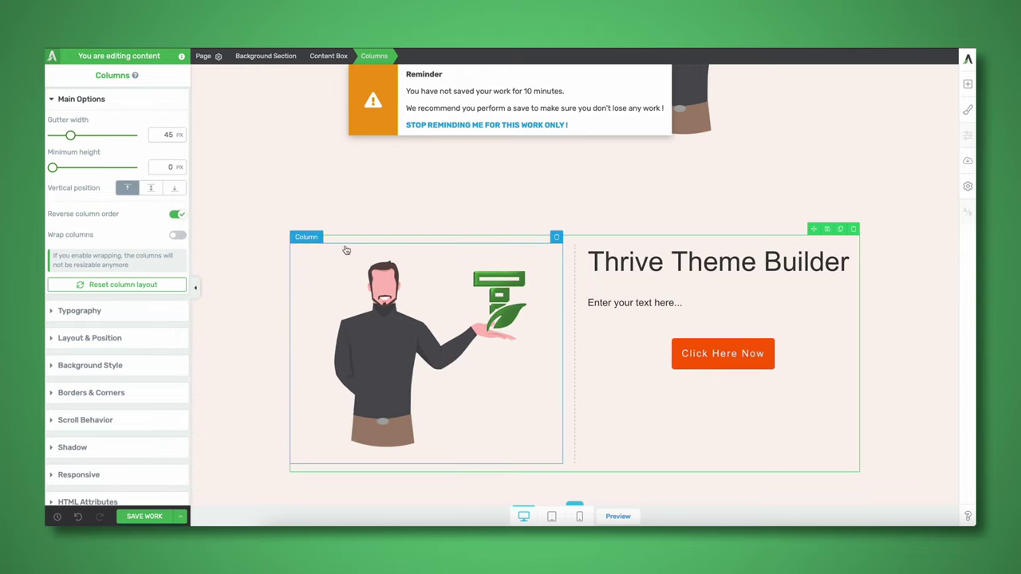
{"action": "scroll", "coordinate": [394, 276], "scroll_direction": "up", "scroll_amount": 2}
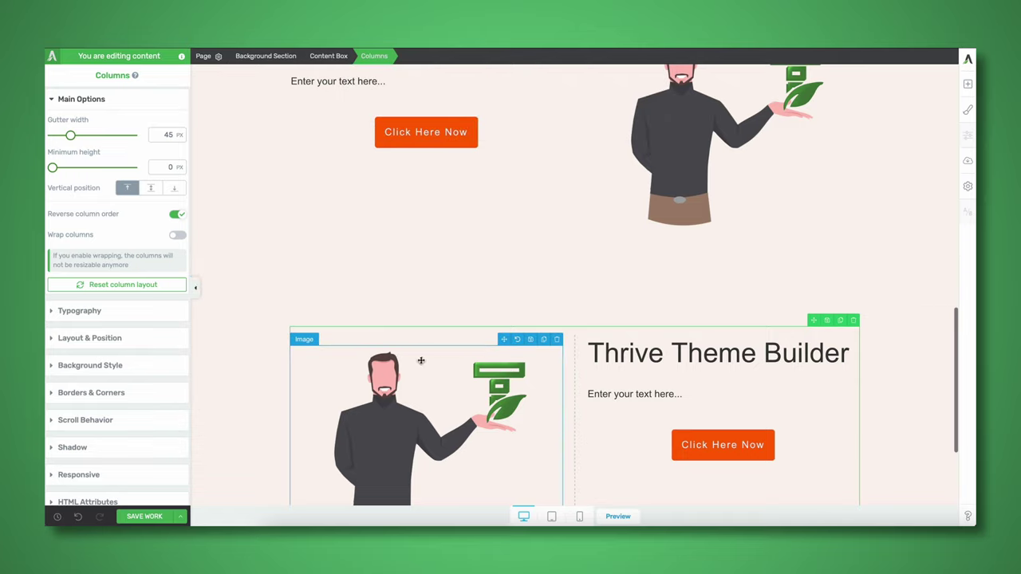
- Set the background colour of the duplicated image-first section to white (#ffffff)
{"action": "scroll", "coordinate": [378, 352], "scroll_direction": "up", "scroll_amount": 5}
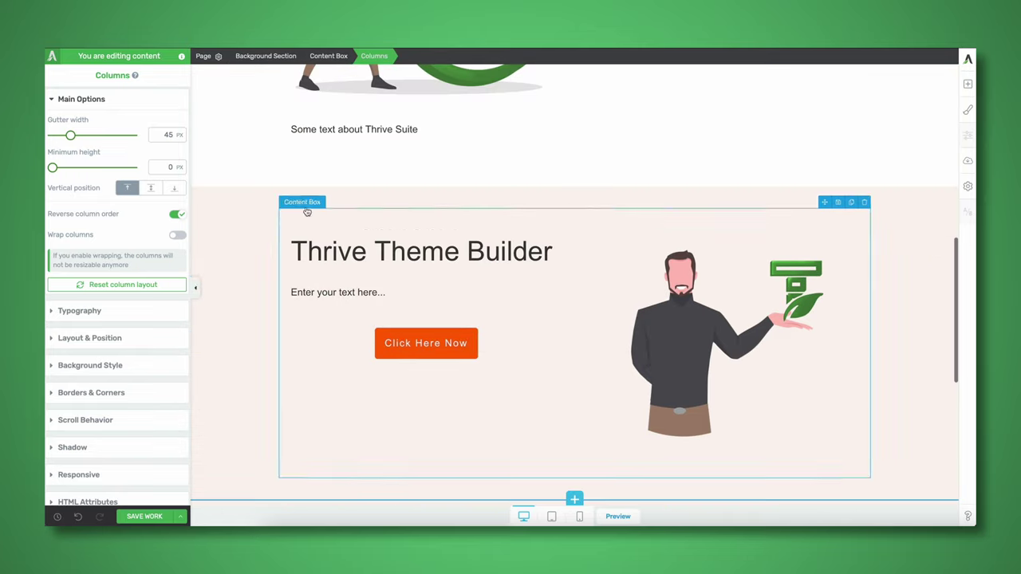
{"action": "scroll", "coordinate": [436, 376], "scroll_direction": "down", "scroll_amount": 8}
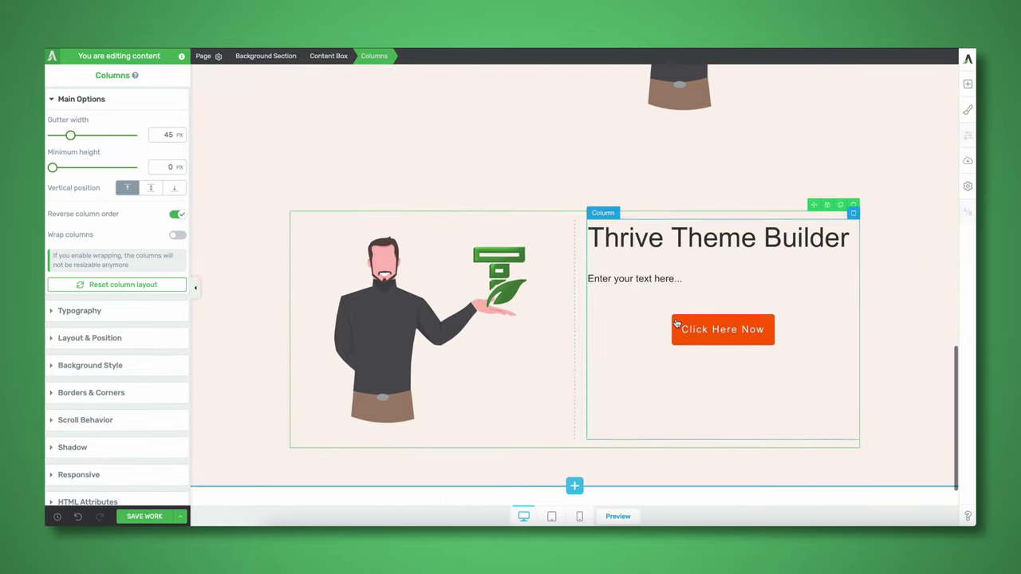
{"action": "left_click", "coordinate": [250, 308]}
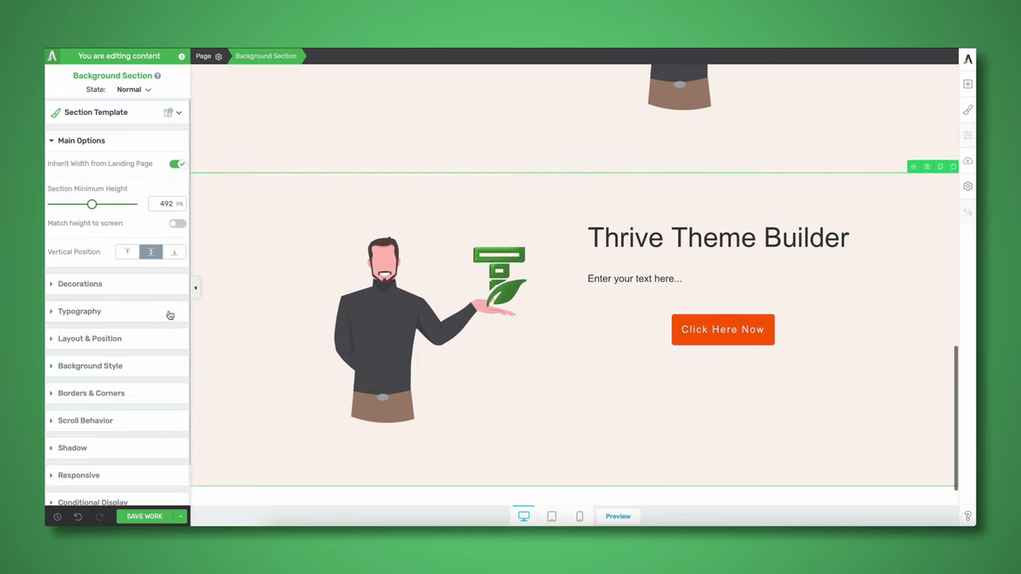
{"action": "left_click", "coordinate": [90, 365]}
{"action": "left_click", "coordinate": [59, 317]}
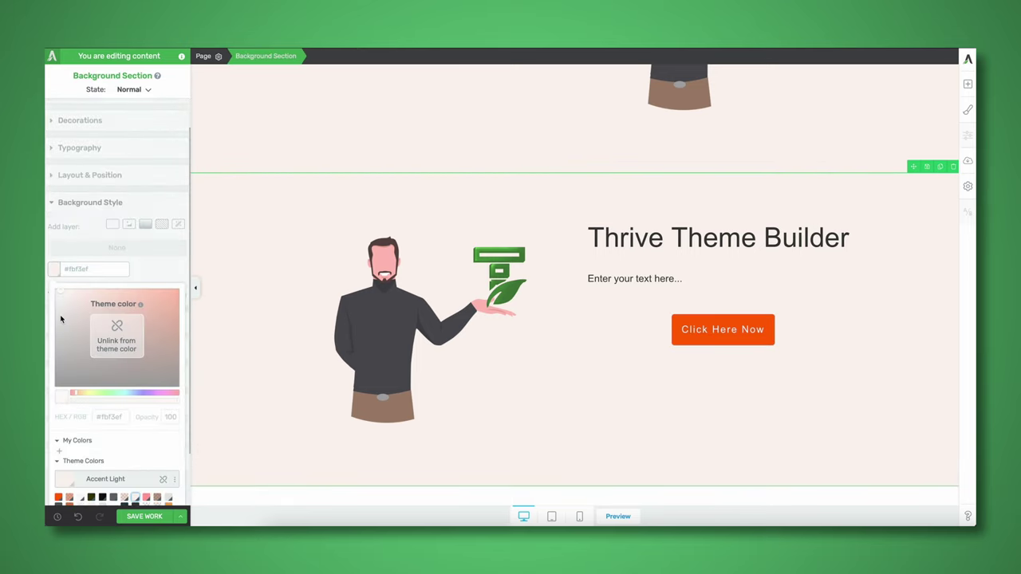
{"action": "left_click", "coordinate": [150, 492]}
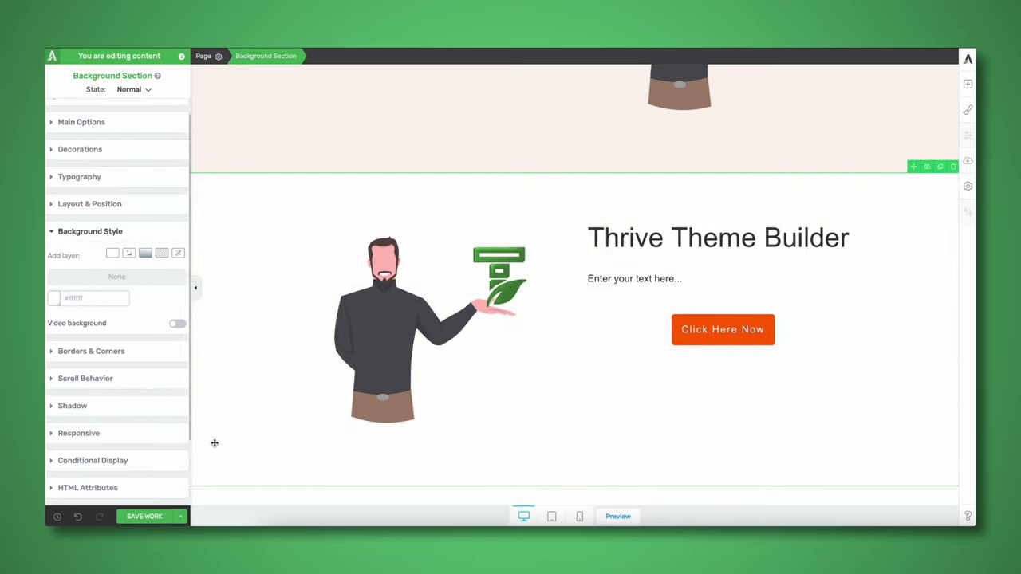
- Compare the tinted Thrive Theme Builder section with the white image-first section below it
{"action": "left_click", "coordinate": [267, 409]}
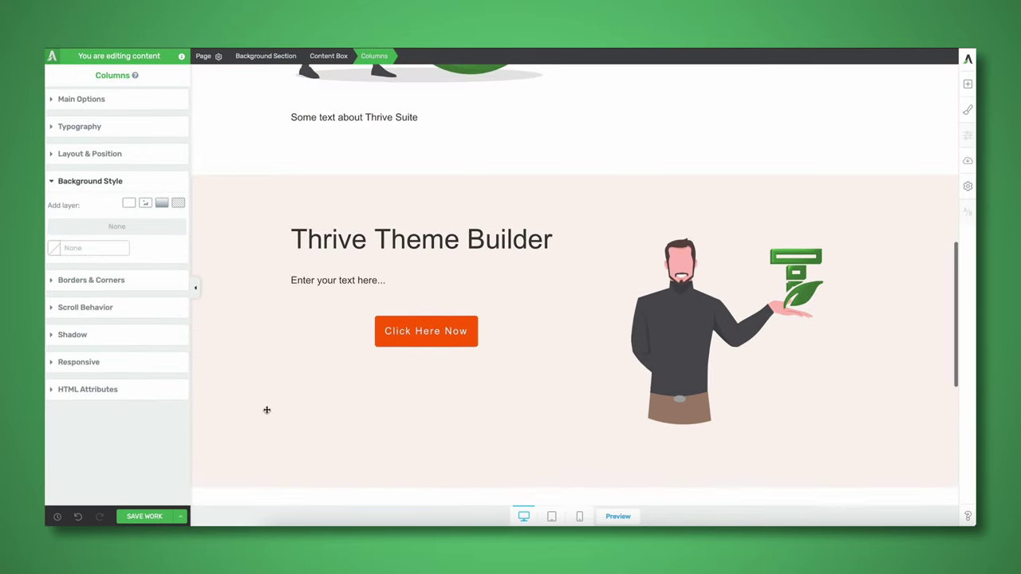
{"action": "scroll", "coordinate": [267, 410], "scroll_direction": "up", "scroll_amount": 1}
{"action": "scroll", "coordinate": [267, 410], "scroll_direction": "down", "scroll_amount": 2}
{"action": "scroll", "coordinate": [301, 256], "scroll_direction": "up", "scroll_amount": 1}
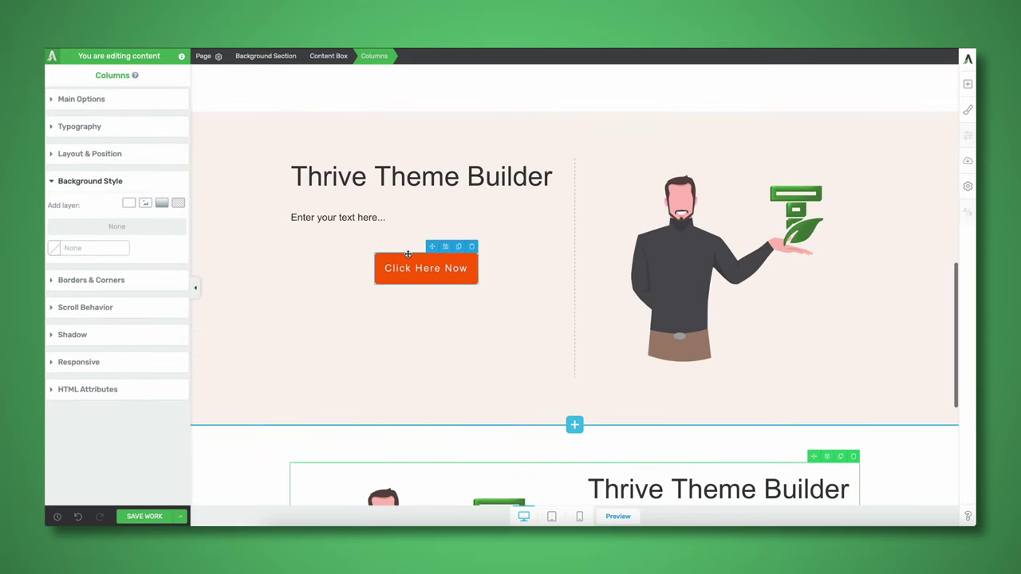
{"action": "scroll", "coordinate": [322, 371], "scroll_direction": "down", "scroll_amount": 4}
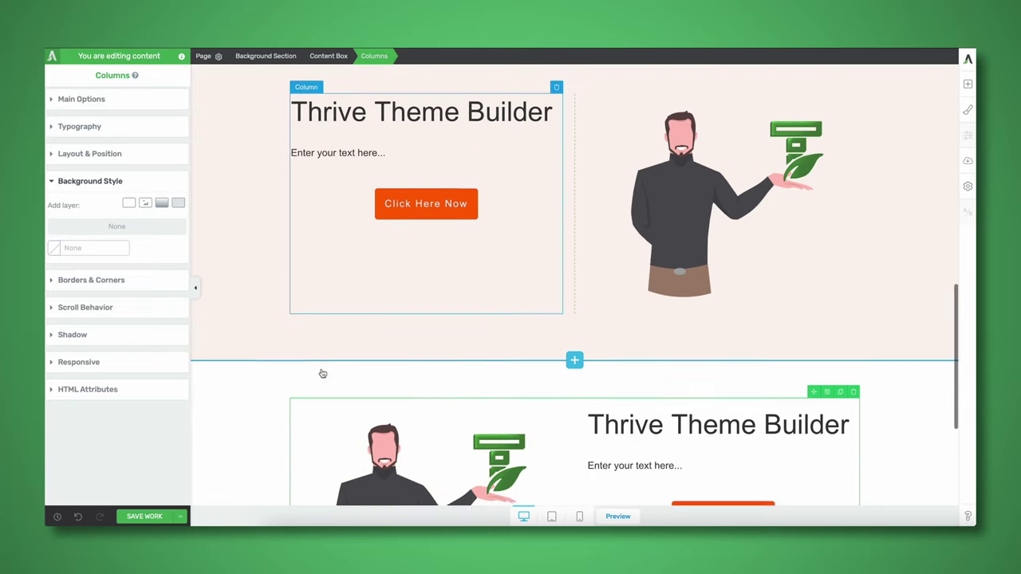
{"action": "scroll", "coordinate": [321, 366], "scroll_direction": "up", "scroll_amount": 2}
{"action": "scroll", "coordinate": [321, 370], "scroll_direction": "up", "scroll_amount": 2}
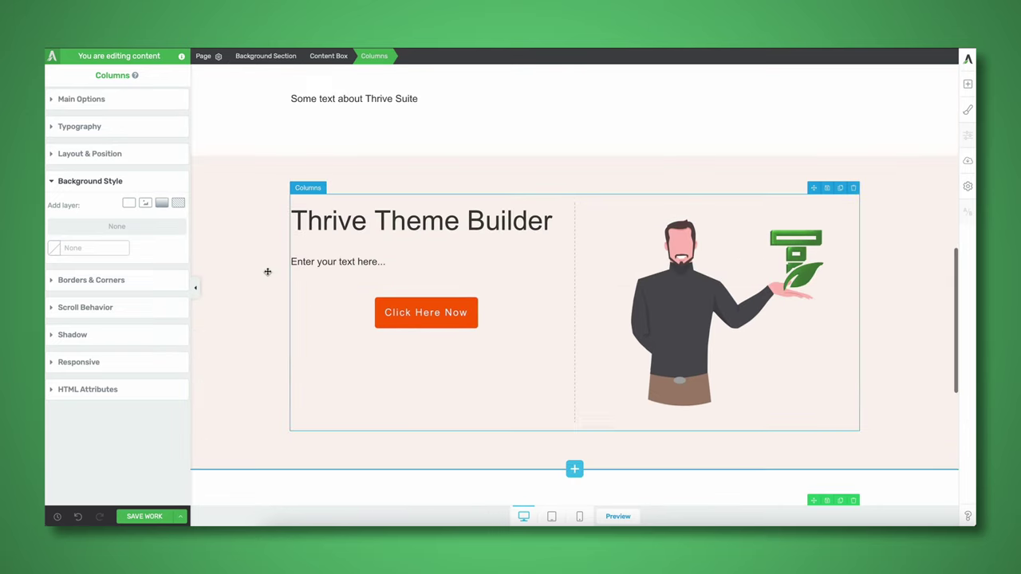
- Duplicate the tinted Thrive Theme Builder section and move the copy below the white image-first section
{"action": "left_click", "coordinate": [252, 262]}
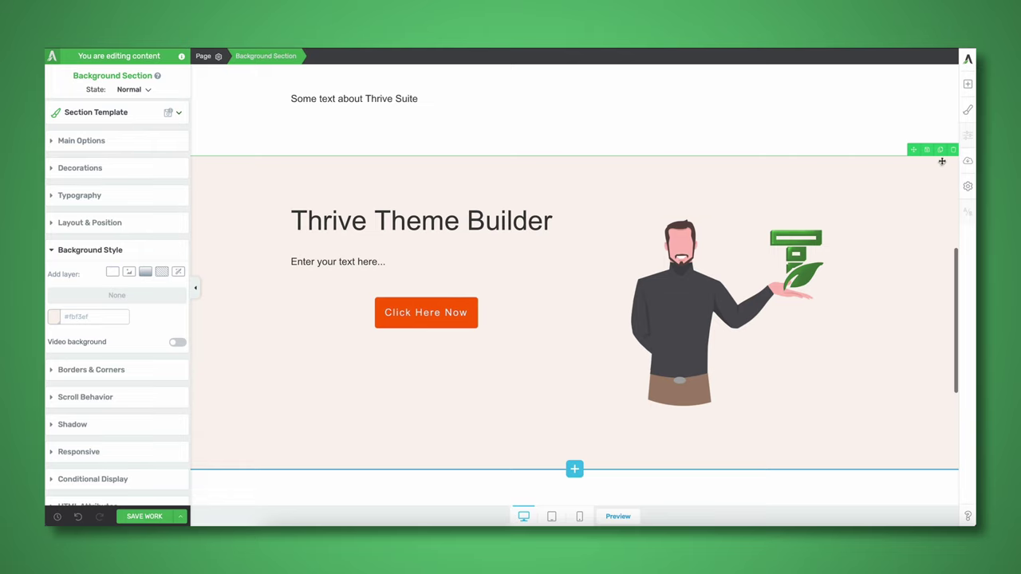
{"action": "left_click", "coordinate": [941, 152]}
{"action": "scroll", "coordinate": [853, 307], "scroll_direction": "down", "scroll_amount": 2}
{"action": "left_click_drag", "start_coordinate": [914, 208], "coordinate": [729, 496]}
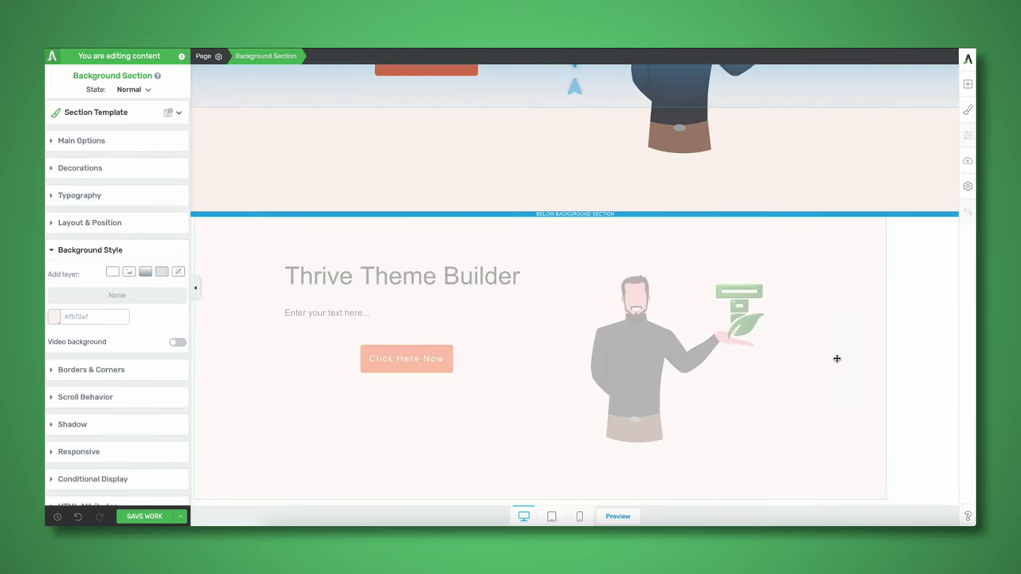
{"action": "left_click_drag", "start_coordinate": [837, 362], "coordinate": [841, 424]}
{"action": "left_click", "coordinate": [894, 233]}
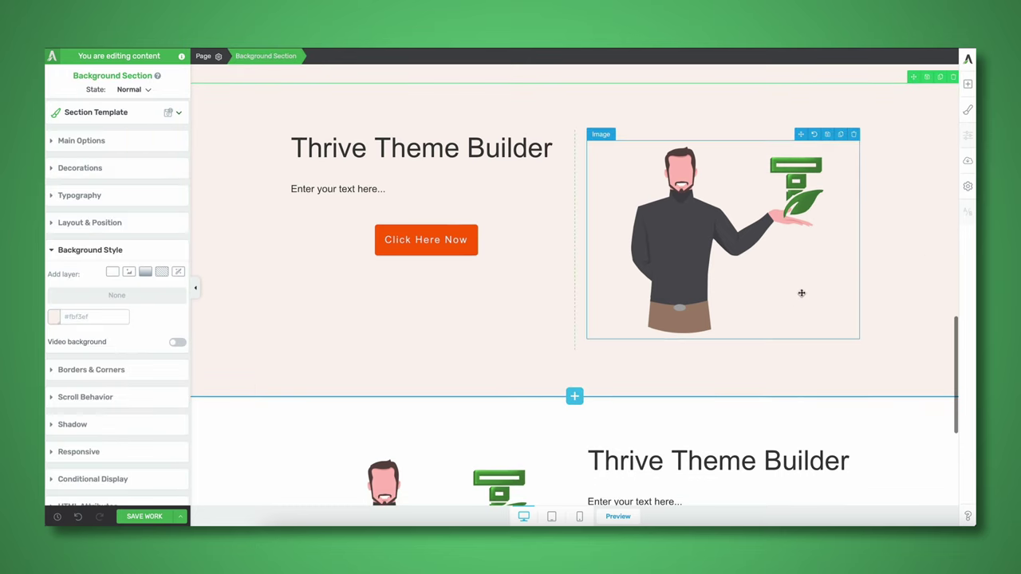
{"action": "left_click_drag", "start_coordinate": [914, 76], "coordinate": [612, 463]}
- Change the white section's heading to "Thrive Architect" and replace its image with the Thrive mascot leaning on the letter A
{"action": "scroll", "coordinate": [613, 464], "scroll_direction": "up", "scroll_amount": 5}
{"action": "scroll", "coordinate": [609, 458], "scroll_direction": "down", "scroll_amount": 3}
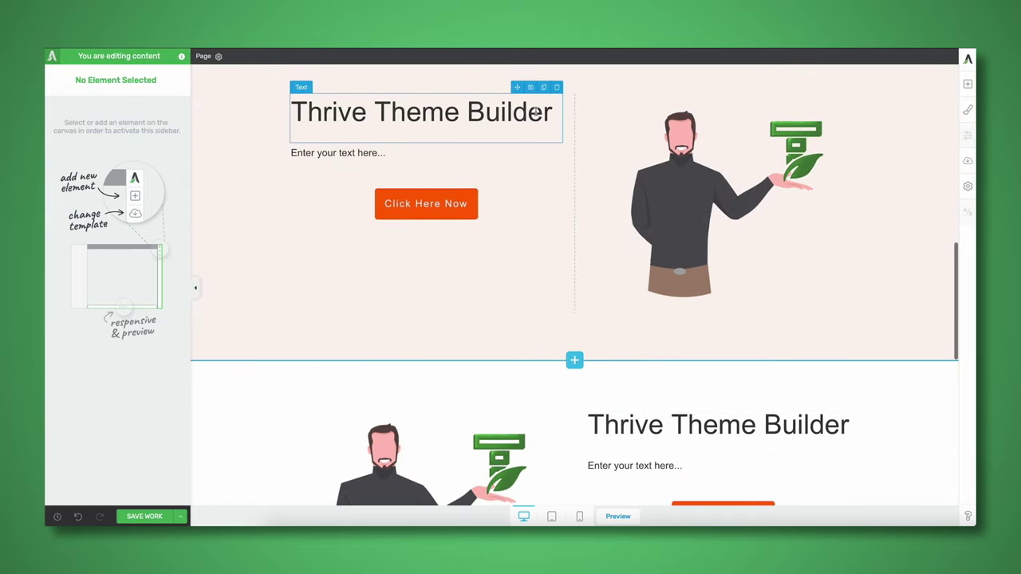
{"action": "left_click", "coordinate": [718, 425]}
{"action": "key", "text": "ctrl+a"}
{"action": "type", "text": "Th"}
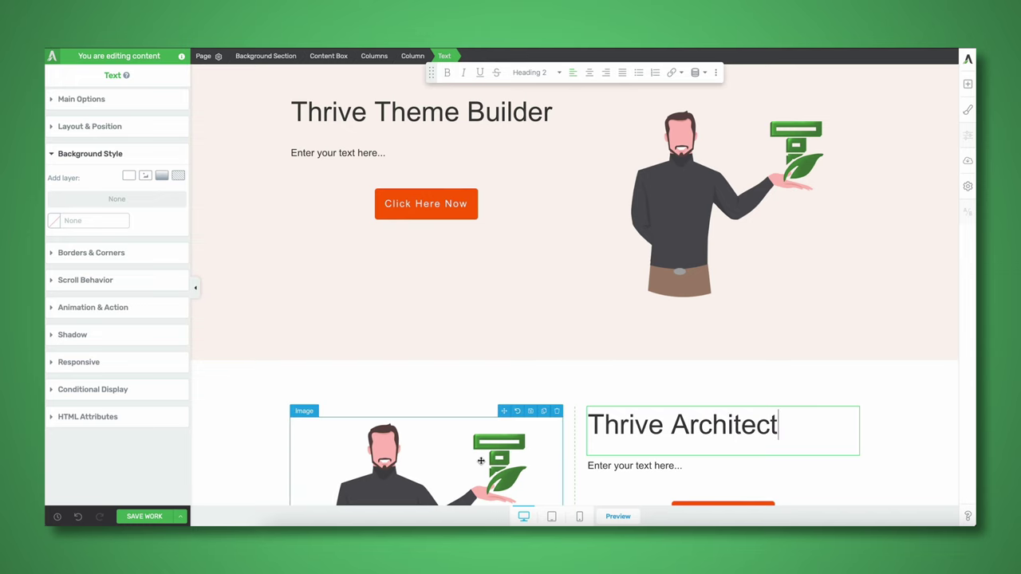
{"action": "left_click", "coordinate": [457, 457]}
{"action": "scroll", "coordinate": [444, 446], "scroll_direction": "down", "scroll_amount": 3}
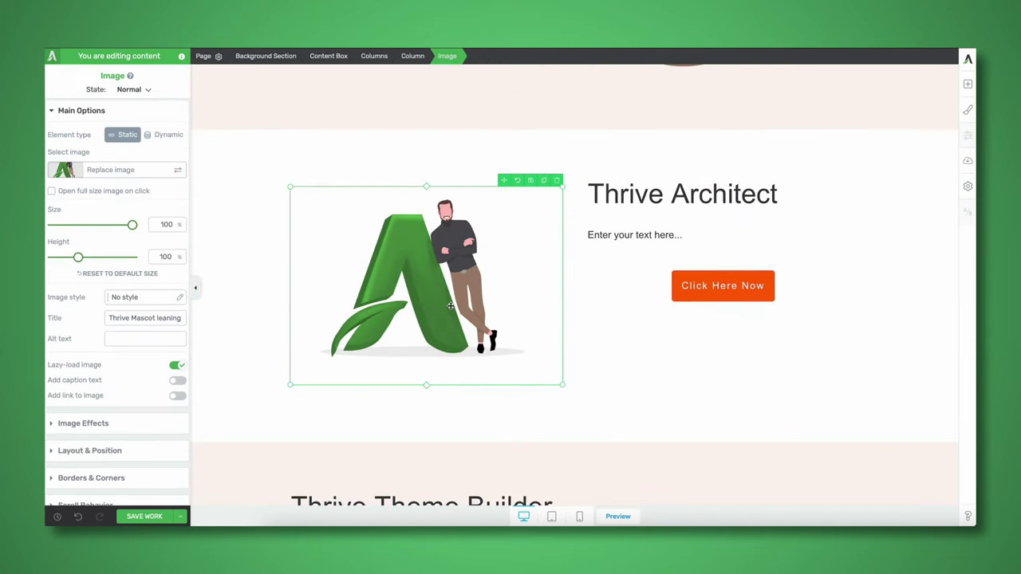
- Change the heading of the tinted section below Thrive Architect to "Thrive Apprentice"
{"action": "scroll", "coordinate": [428, 330], "scroll_direction": "down", "scroll_amount": 1}
{"action": "scroll", "coordinate": [428, 330], "scroll_direction": "down", "scroll_amount": 3}
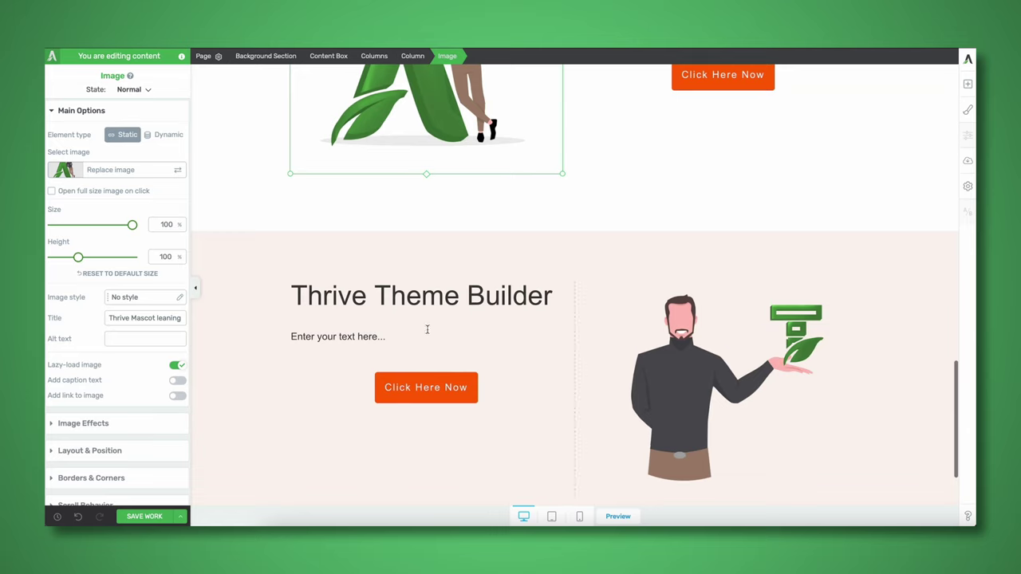
{"action": "left_click", "coordinate": [433, 287]}
{"action": "triple_click", "coordinate": [433, 288]}
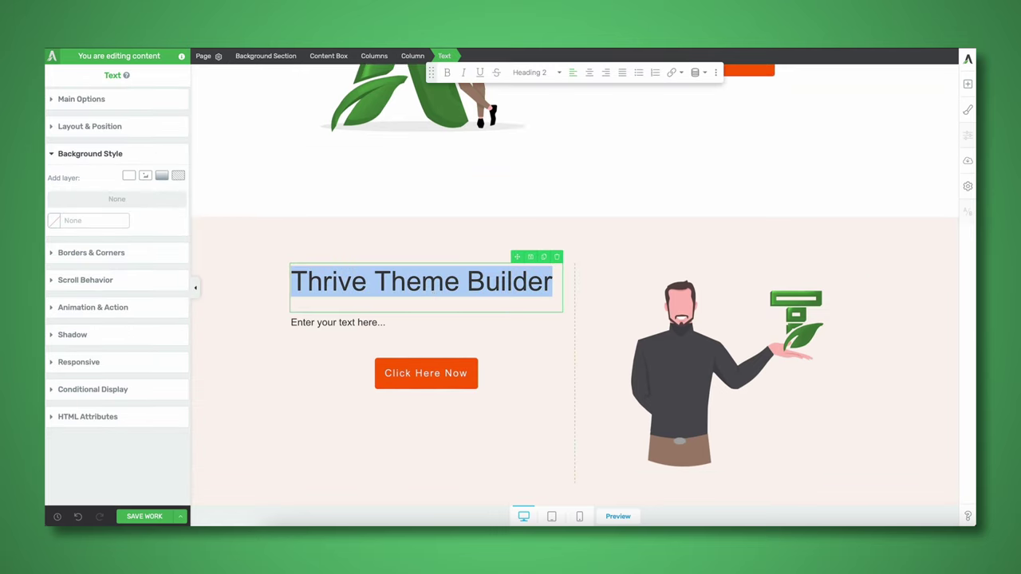
{"action": "type", "text": "thriv"}
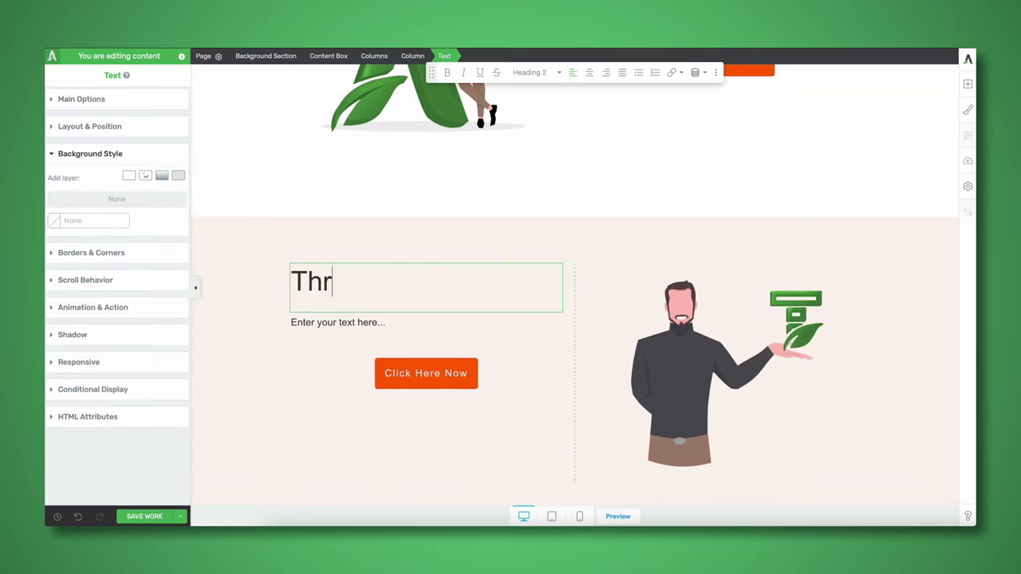
{"action": "type", "text": "e Apprentice"}
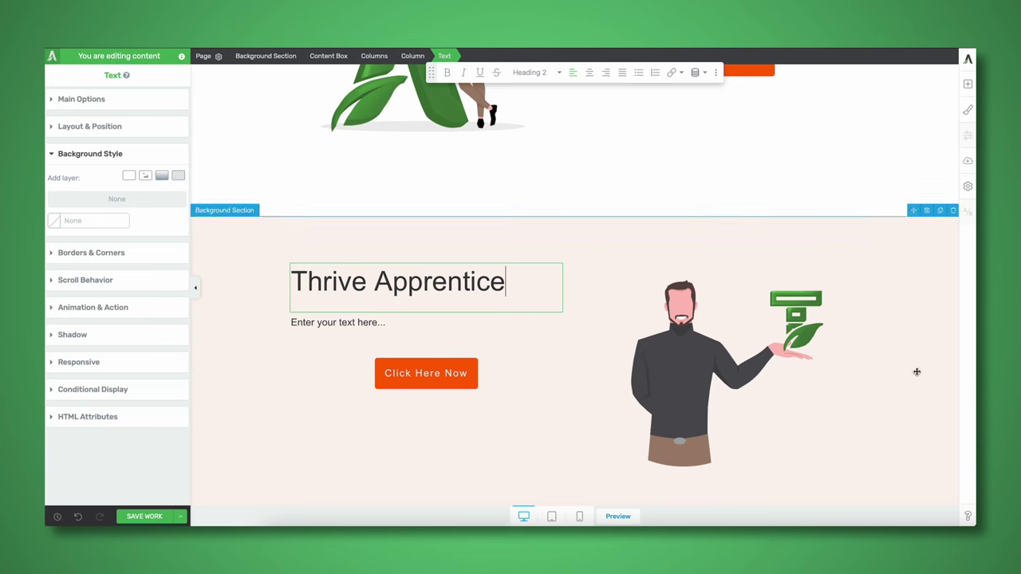
- Replace the image in the Thrive Apprentice section with the Thrive Apprentice mascot picture
{"action": "left_click", "coordinate": [732, 390]}
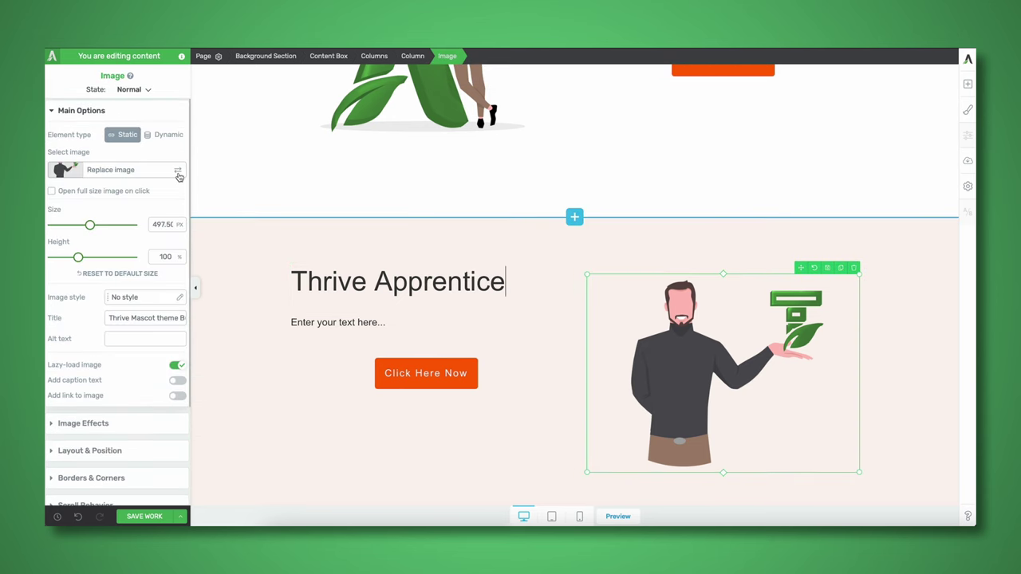
{"action": "left_click", "coordinate": [178, 172]}
{"action": "key", "text": "Escape"}
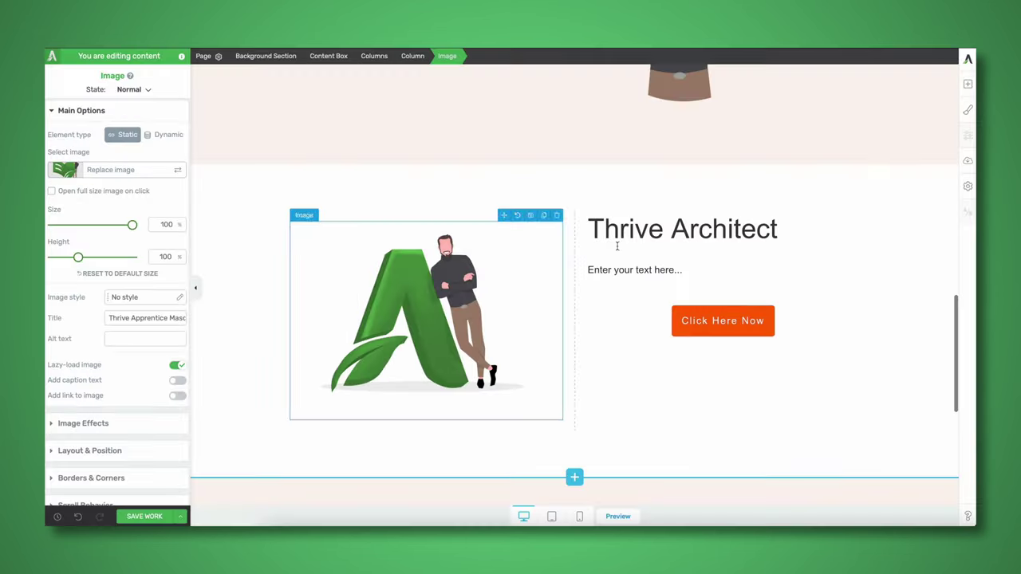
- Duplicate the Thrive Architect section and move the copy below the Thrive Apprentice section
{"action": "left_click", "coordinate": [921, 183]}
{"action": "left_click_drag", "start_coordinate": [914, 158], "coordinate": [679, 443]}
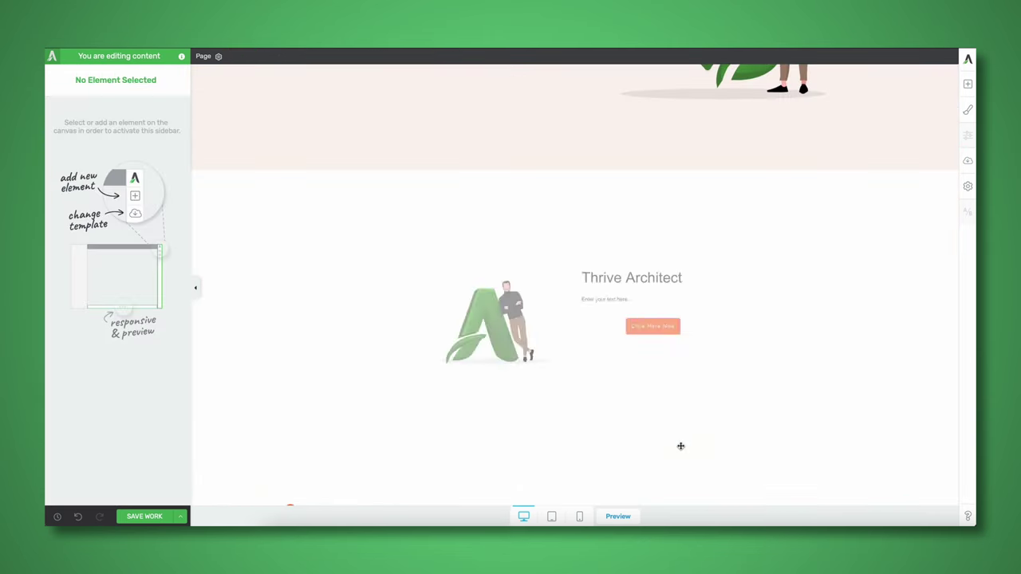
{"action": "scroll", "coordinate": [628, 328], "scroll_direction": "up", "scroll_amount": 10}
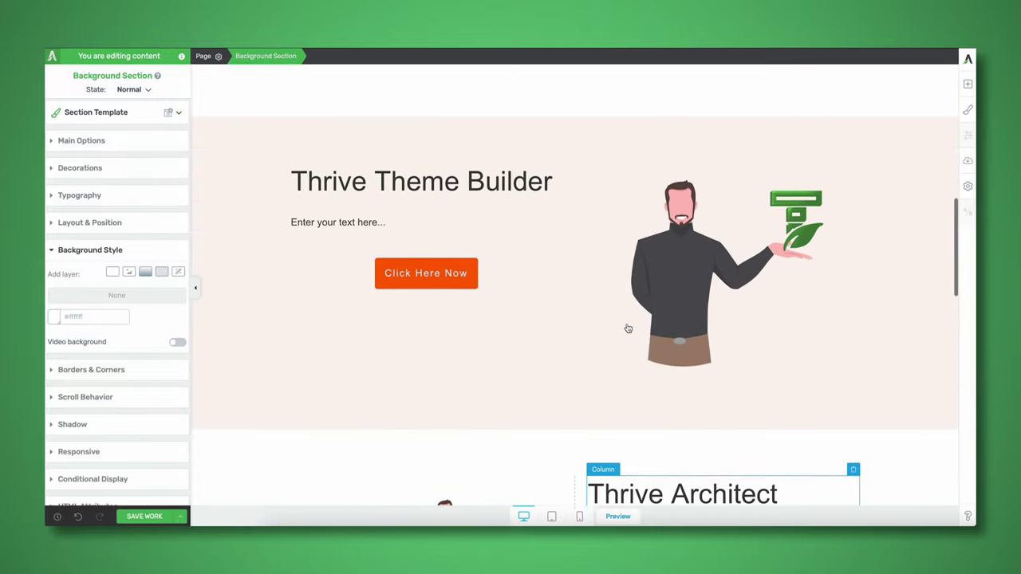
- Center the "Thrive Suite Info" heading
{"action": "scroll", "coordinate": [628, 328], "scroll_direction": "up", "scroll_amount": 1}
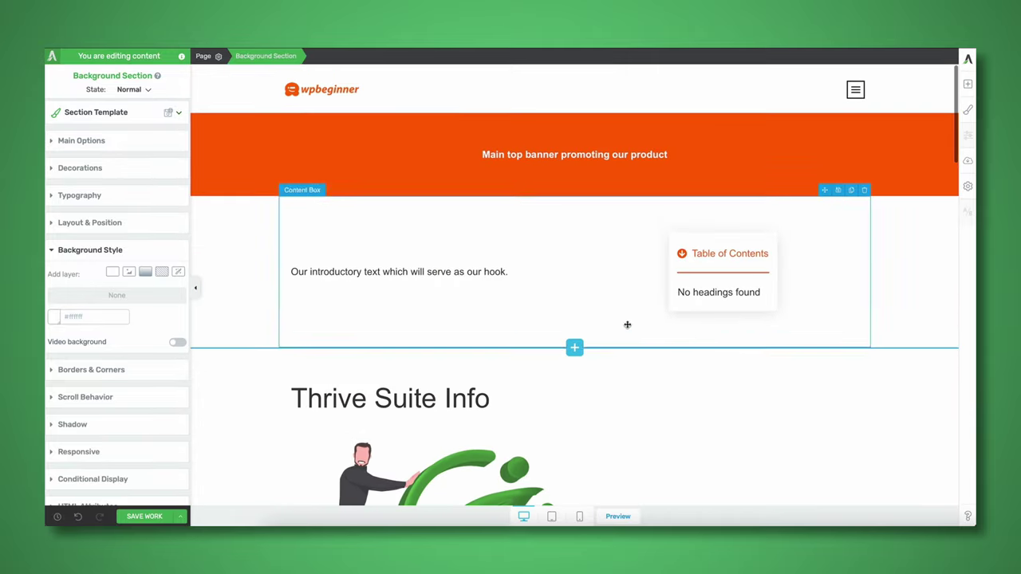
{"action": "scroll", "coordinate": [626, 324], "scroll_direction": "down", "scroll_amount": 2}
{"action": "scroll", "coordinate": [542, 304], "scroll_direction": "up", "scroll_amount": 2}
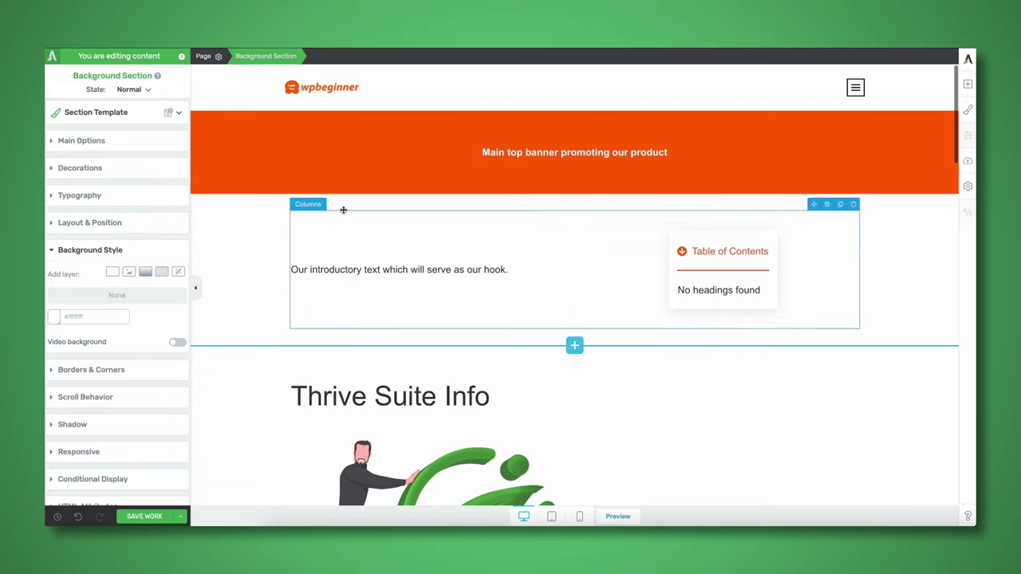
{"action": "scroll", "coordinate": [814, 267], "scroll_direction": "down", "scroll_amount": 3}
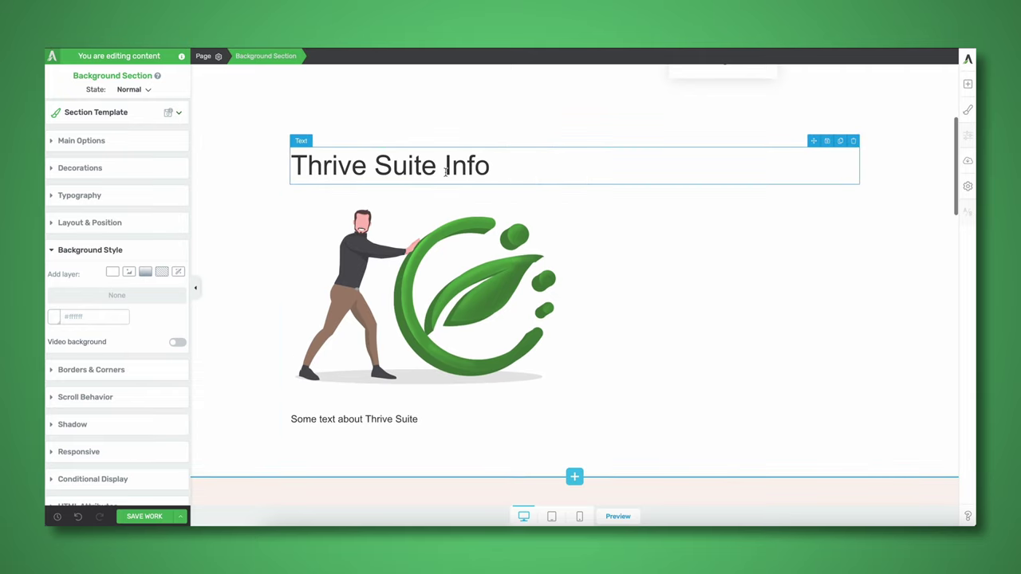
{"action": "triple_click", "coordinate": [604, 177]}
{"action": "left_click", "coordinate": [589, 73]}
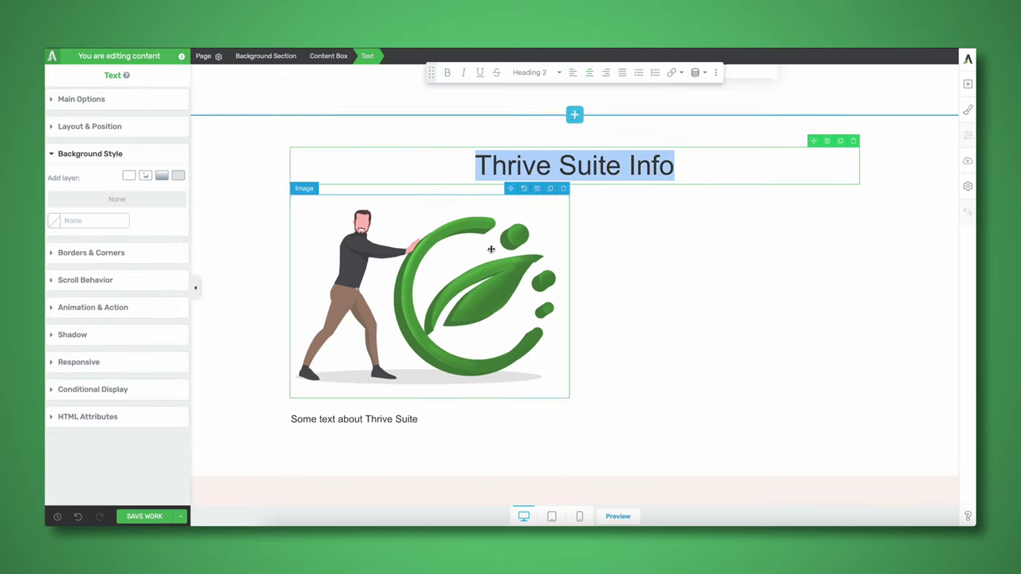
- Center the Thrive Suite image and the "Some text about Thrive Suite" paragraph below it
{"action": "left_click", "coordinate": [431, 271]}
{"action": "left_click", "coordinate": [148, 449]}
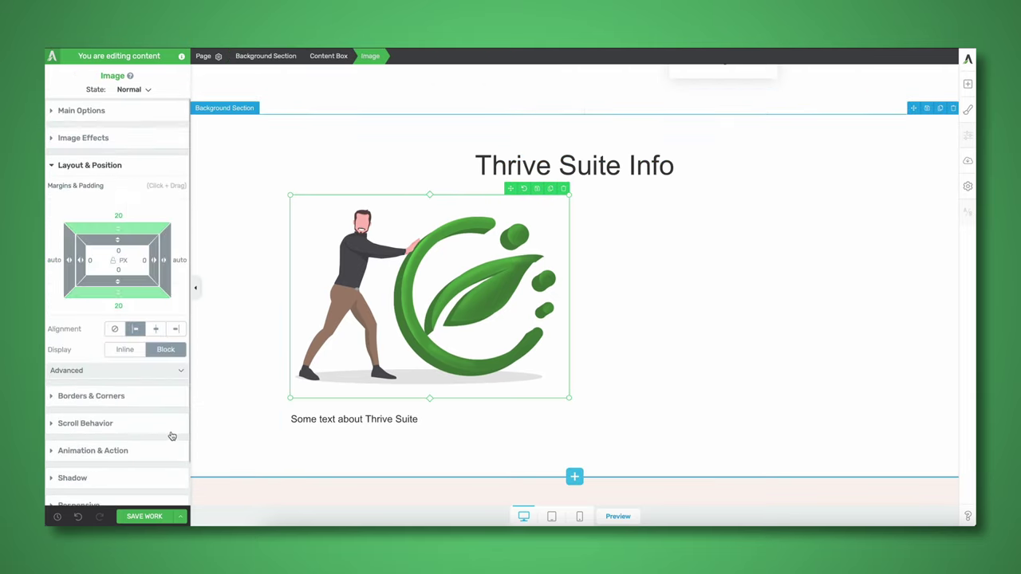
{"action": "left_click", "coordinate": [154, 329]}
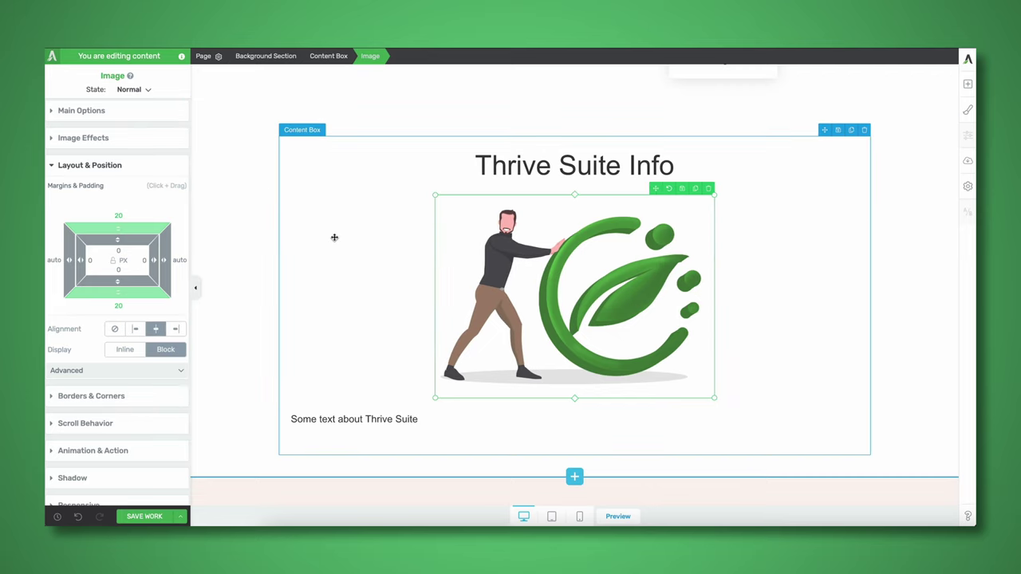
{"action": "left_click", "coordinate": [448, 417]}
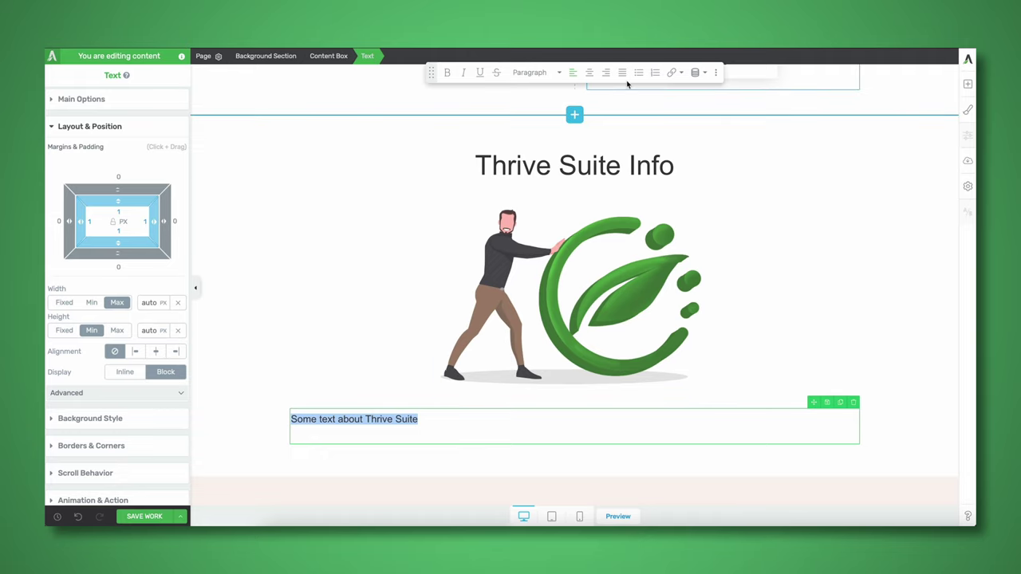
{"action": "left_click", "coordinate": [587, 73]}
{"action": "left_click", "coordinate": [278, 230]}
- Review the centered Thrive Suite Info section and its spacing to the neighbouring sections
{"action": "scroll", "coordinate": [278, 232], "scroll_direction": "up", "scroll_amount": 4}
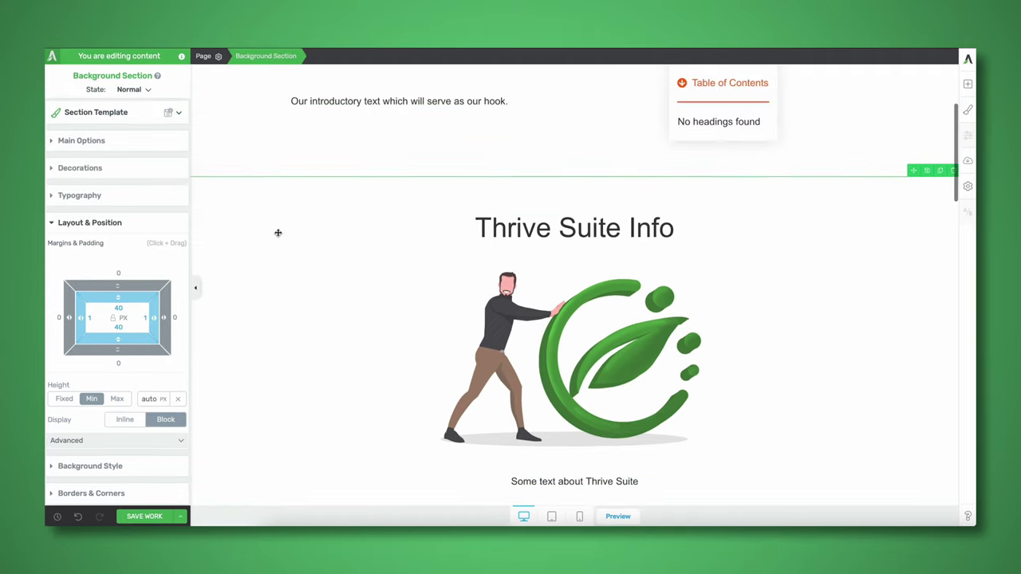
{"action": "scroll", "coordinate": [277, 232], "scroll_direction": "down", "scroll_amount": 5}
{"action": "scroll", "coordinate": [277, 232], "scroll_direction": "up", "scroll_amount": 2}
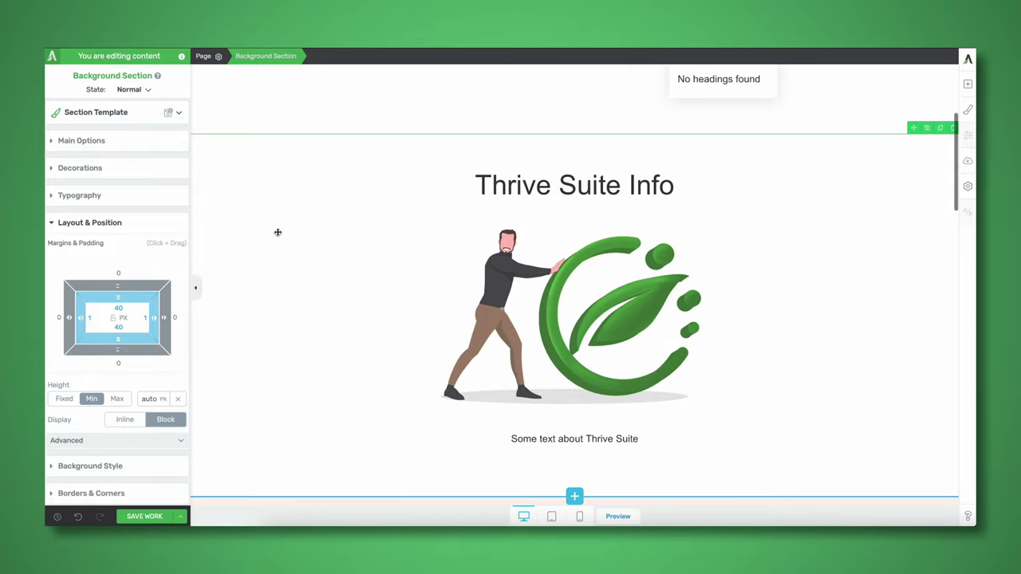
{"action": "scroll", "coordinate": [390, 232], "scroll_direction": "up", "scroll_amount": 2}
{"action": "scroll", "coordinate": [390, 232], "scroll_direction": "down", "scroll_amount": 4}
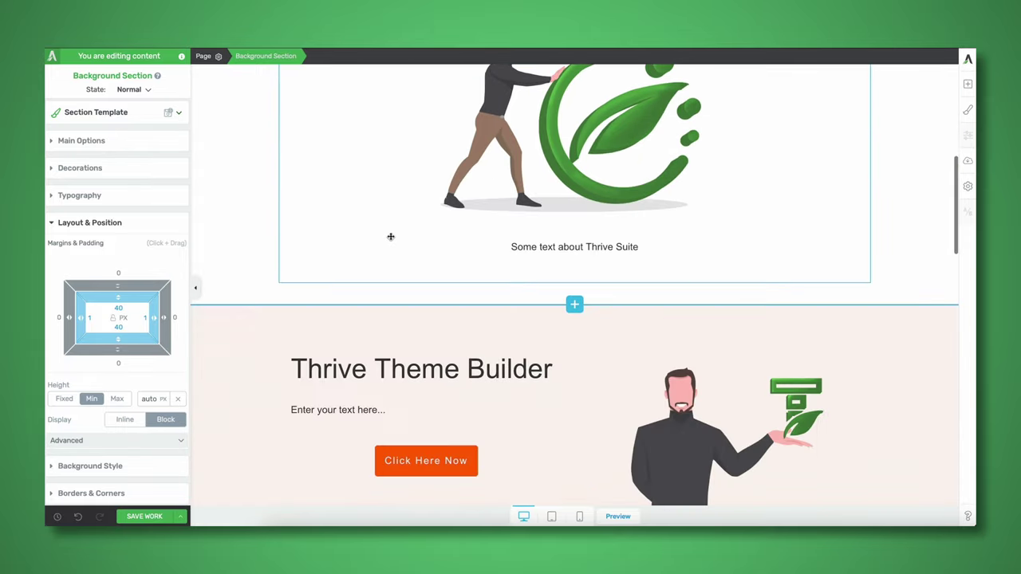
{"action": "scroll", "coordinate": [390, 236], "scroll_direction": "up", "scroll_amount": 2}
{"action": "scroll", "coordinate": [390, 235], "scroll_direction": "down", "scroll_amount": 3}
{"action": "scroll", "coordinate": [390, 235], "scroll_direction": "up", "scroll_amount": 2}
{"action": "scroll", "coordinate": [390, 235], "scroll_direction": "down", "scroll_amount": 3}
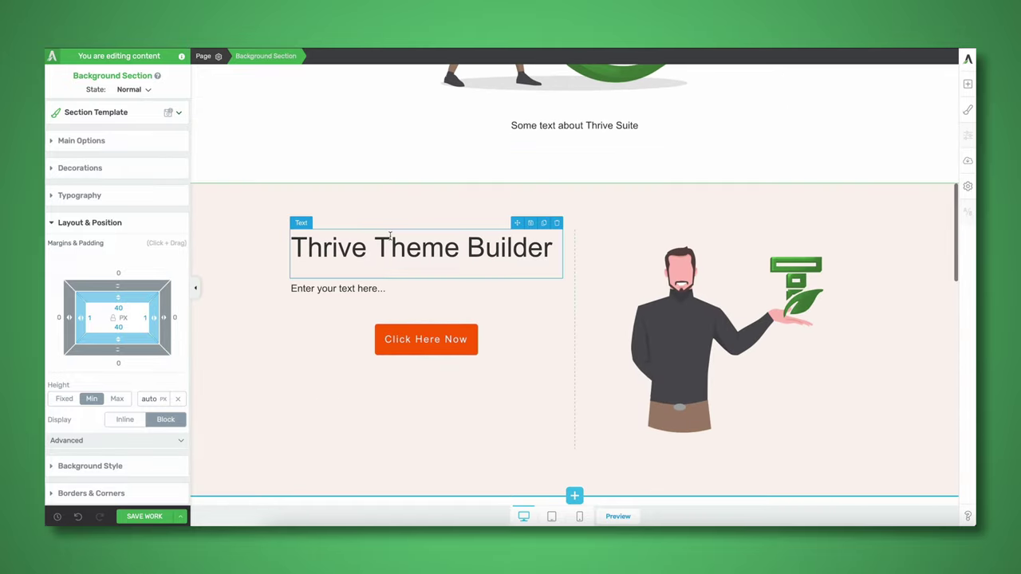
- Left-align the Click Here Now buttons in the product sections, including Thrive Theme Builder and Thrive Quiz Builder
{"action": "scroll", "coordinate": [436, 256], "scroll_direction": "down", "scroll_amount": 2}
{"action": "left_click", "coordinate": [425, 227]}
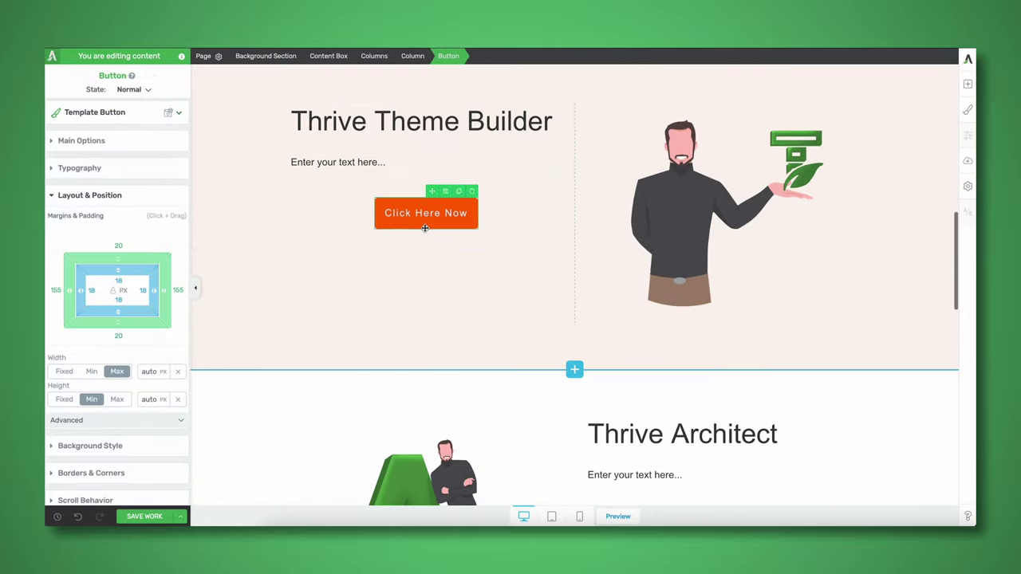
{"action": "left_click", "coordinate": [81, 141]}
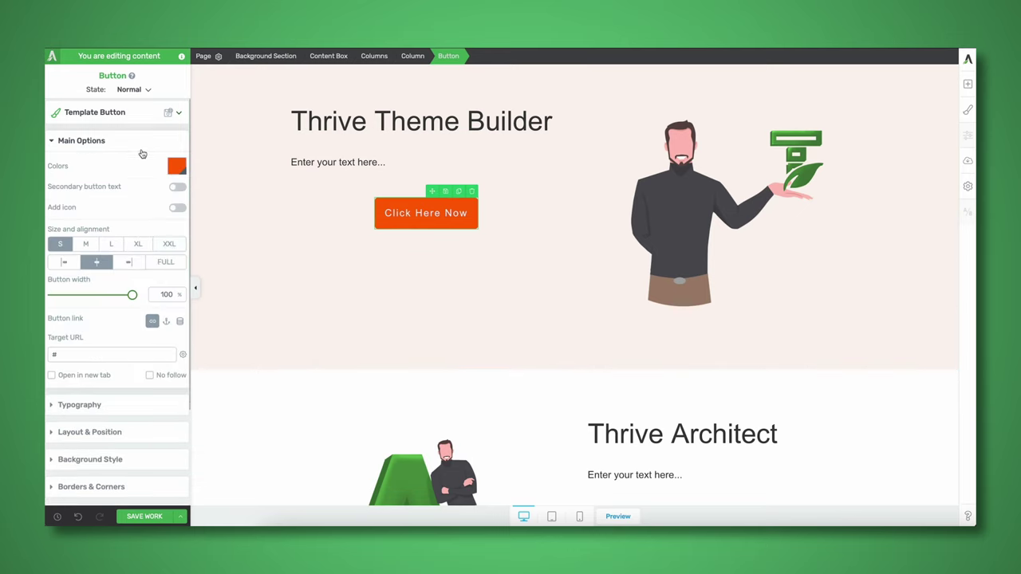
{"action": "left_click", "coordinate": [64, 261]}
{"action": "scroll", "coordinate": [626, 383], "scroll_direction": "down", "scroll_amount": 10}
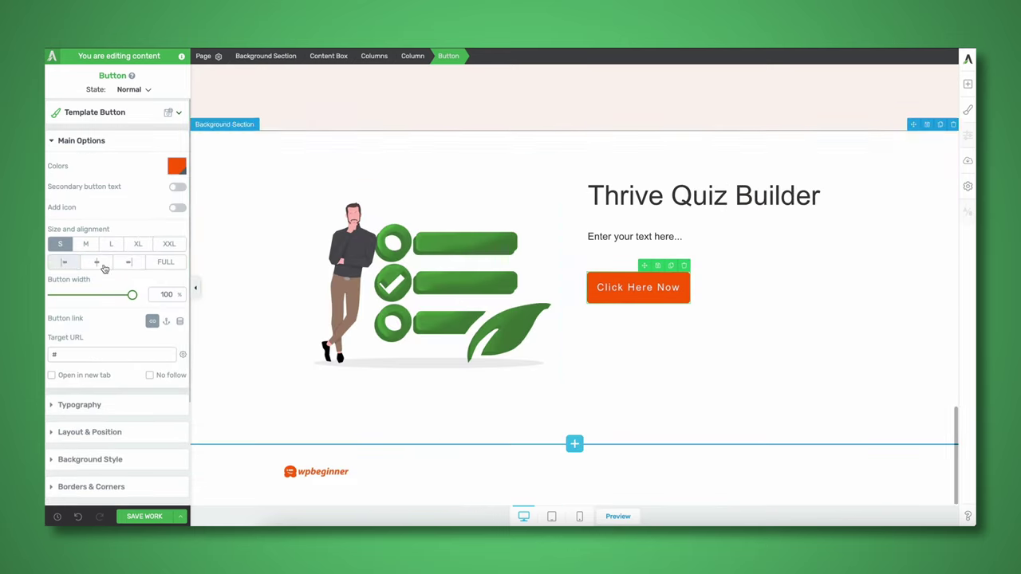
{"action": "scroll", "coordinate": [625, 383], "scroll_direction": "up", "scroll_amount": 5}
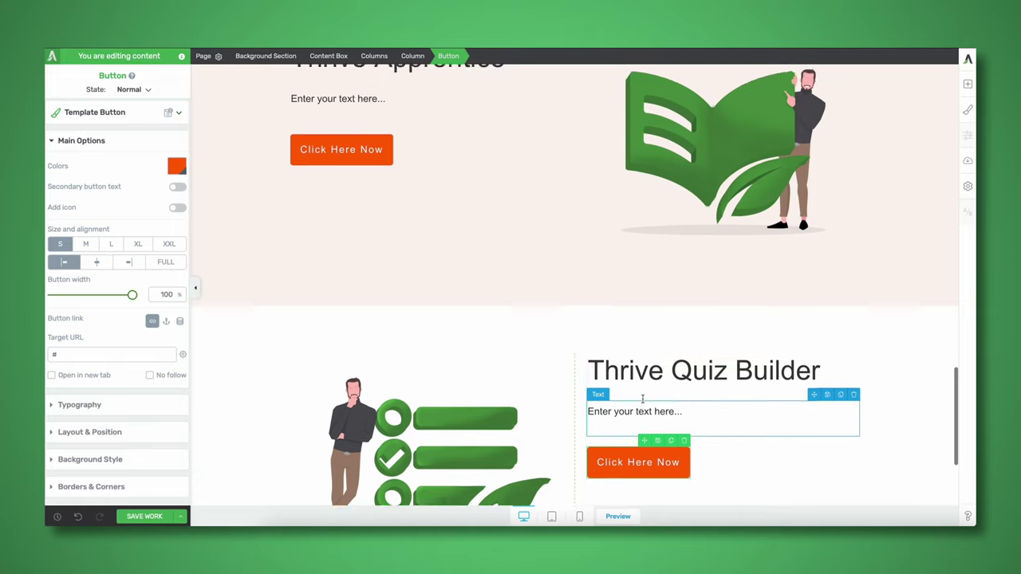
{"action": "scroll", "coordinate": [643, 398], "scroll_direction": "up", "scroll_amount": 6}
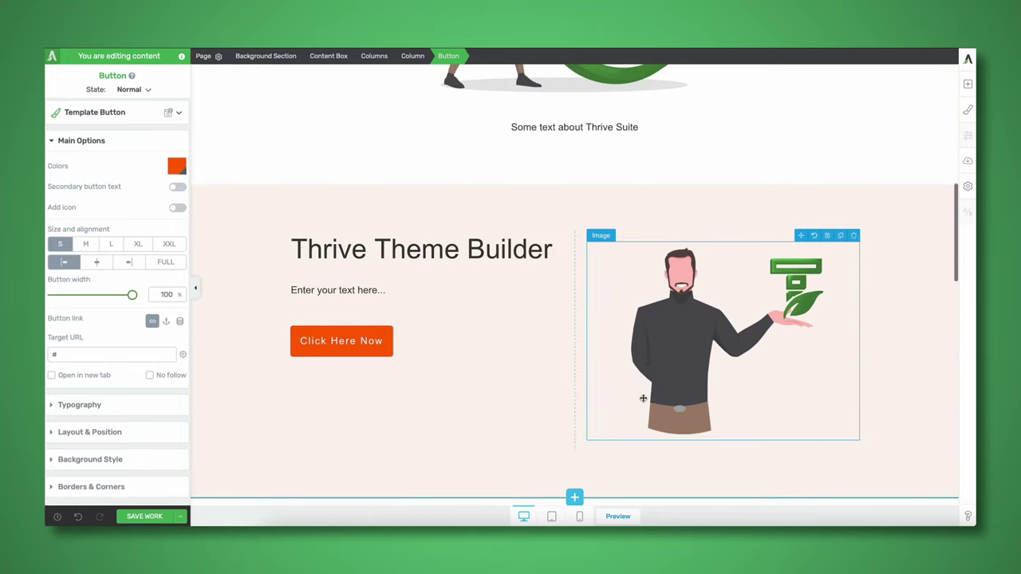
{"action": "scroll", "coordinate": [643, 398], "scroll_direction": "down", "scroll_amount": 2}
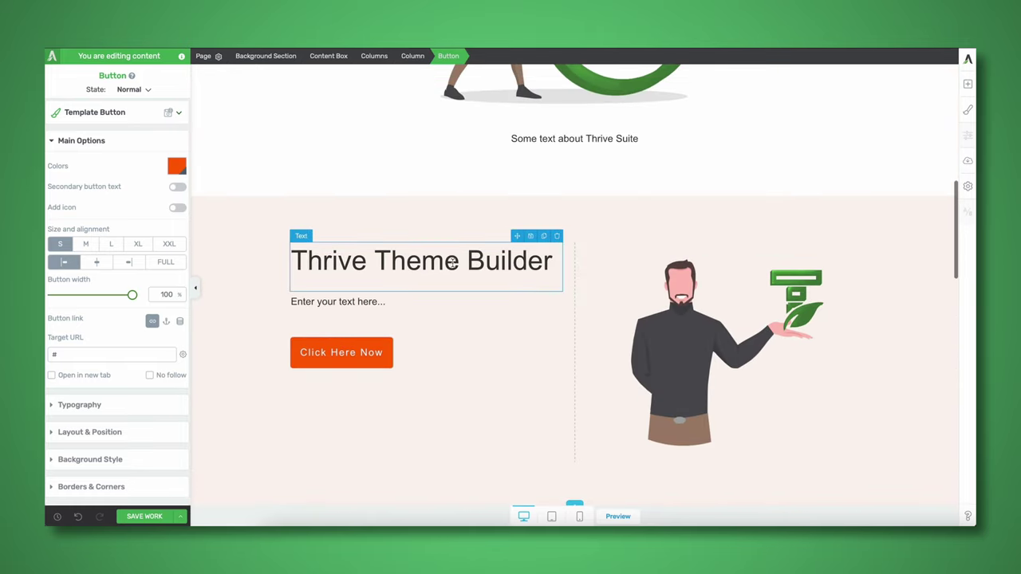
{"action": "scroll", "coordinate": [499, 277], "scroll_direction": "down", "scroll_amount": 5}
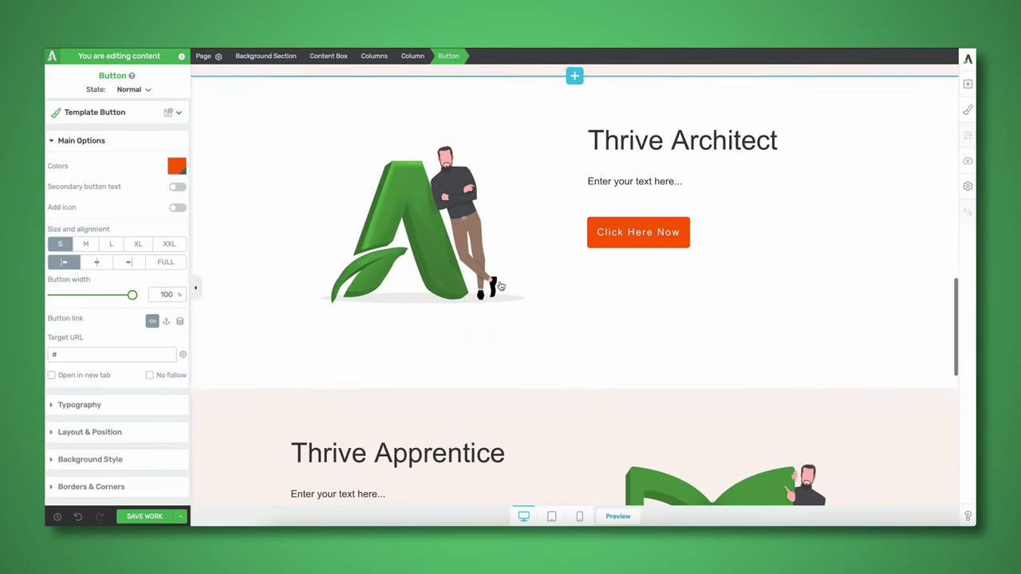
{"action": "left_click", "coordinate": [966, 85]}
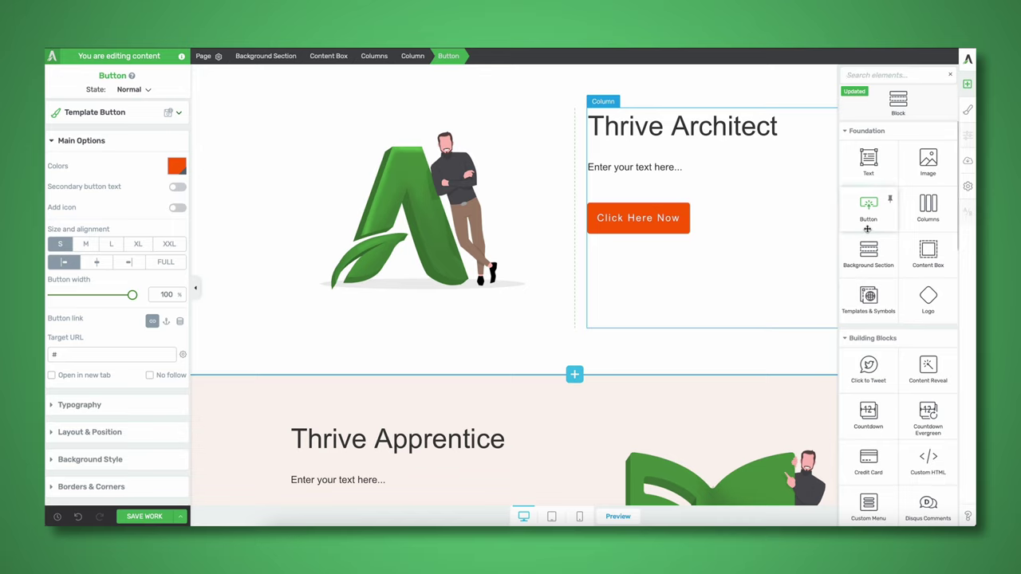
{"action": "left_click_drag", "start_coordinate": [866, 253], "coordinate": [504, 370]}
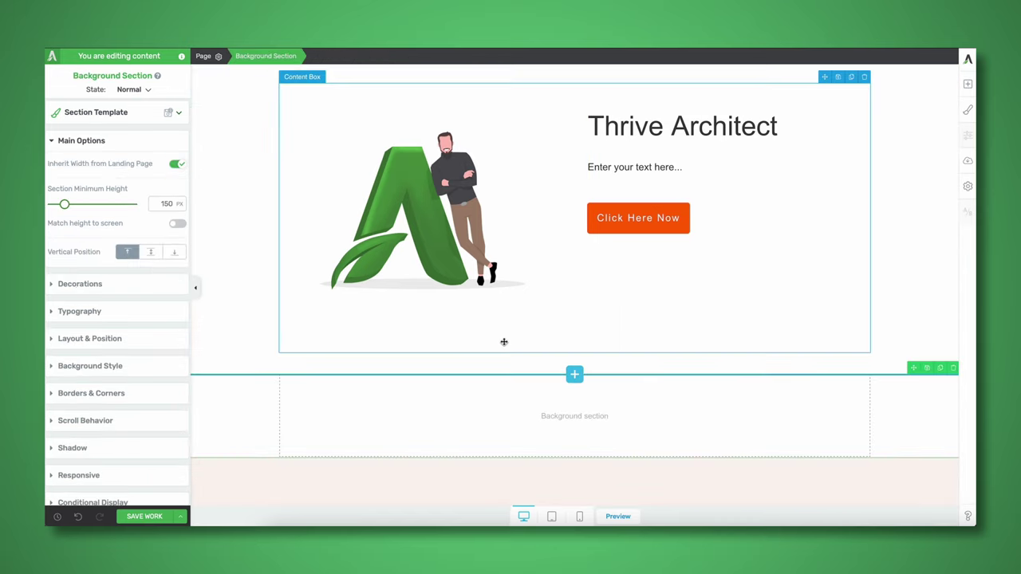
{"action": "scroll", "coordinate": [333, 329], "scroll_direction": "up", "scroll_amount": 2}
{"action": "scroll", "coordinate": [332, 329], "scroll_direction": "up", "scroll_amount": 2}
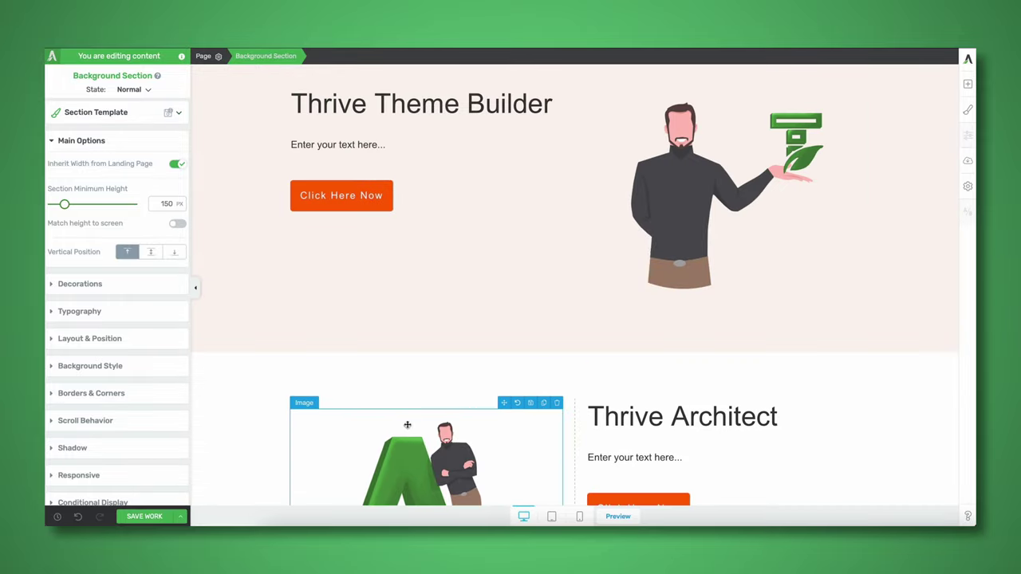
{"action": "scroll", "coordinate": [410, 420], "scroll_direction": "down", "scroll_amount": 3}
{"action": "scroll", "coordinate": [412, 424], "scroll_direction": "up", "scroll_amount": 12}
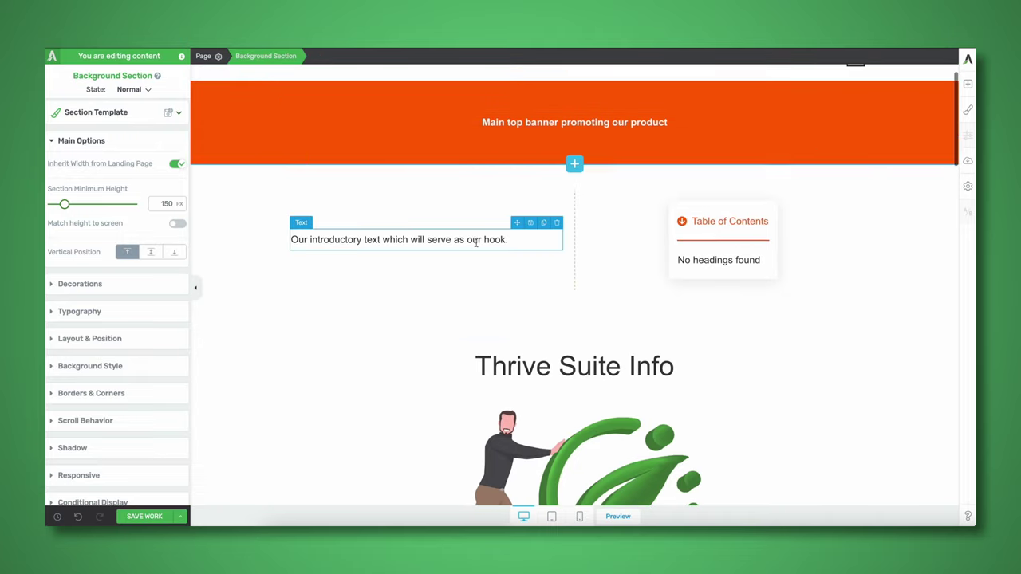
{"action": "scroll", "coordinate": [478, 364], "scroll_direction": "down", "scroll_amount": 10}
{"action": "scroll", "coordinate": [477, 367], "scroll_direction": "up", "scroll_amount": 10}
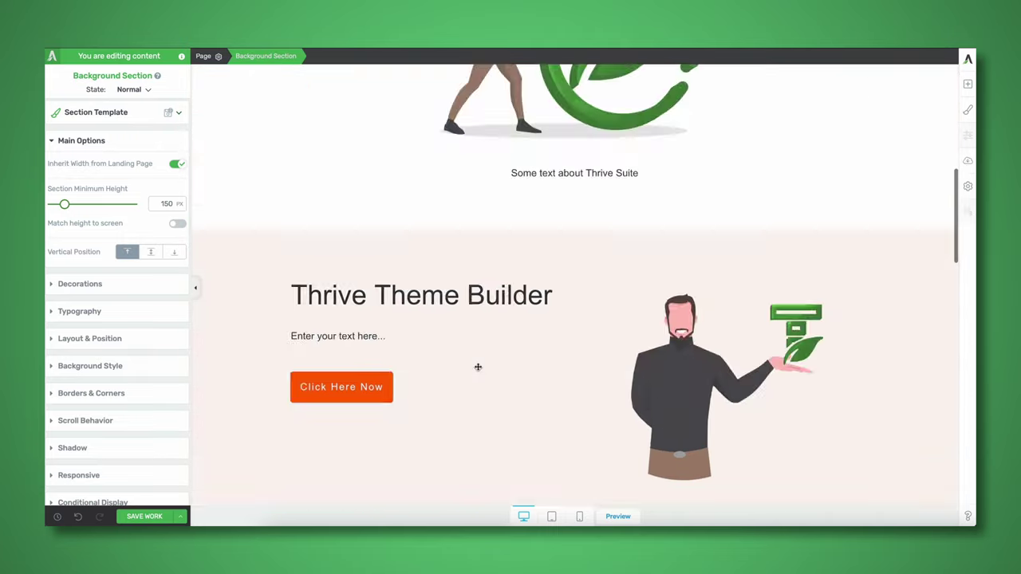
{"action": "scroll", "coordinate": [600, 386], "scroll_direction": "down", "scroll_amount": 5}
{"action": "scroll", "coordinate": [600, 385], "scroll_direction": "down", "scroll_amount": 6}
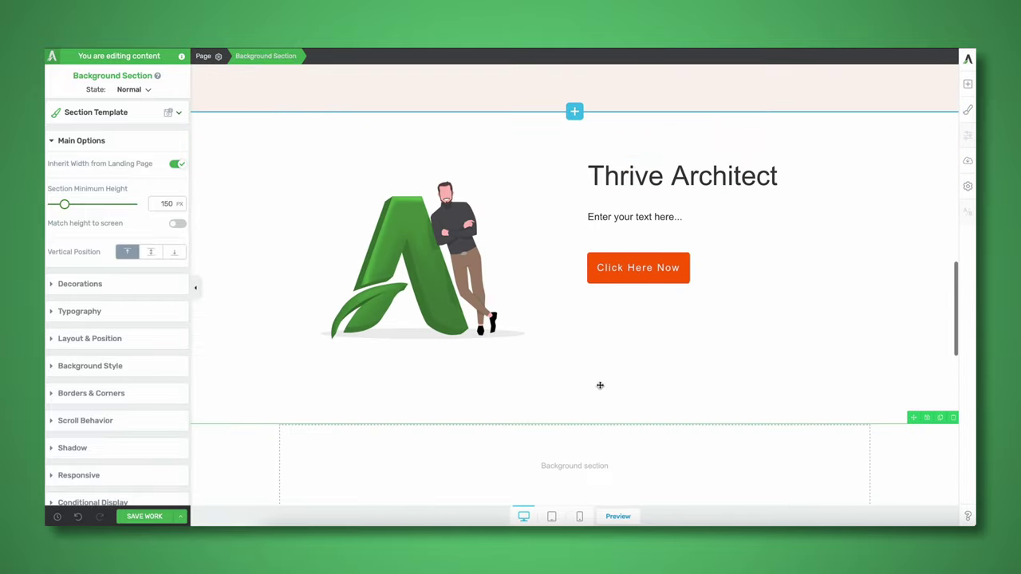
{"action": "left_click", "coordinate": [953, 237]}
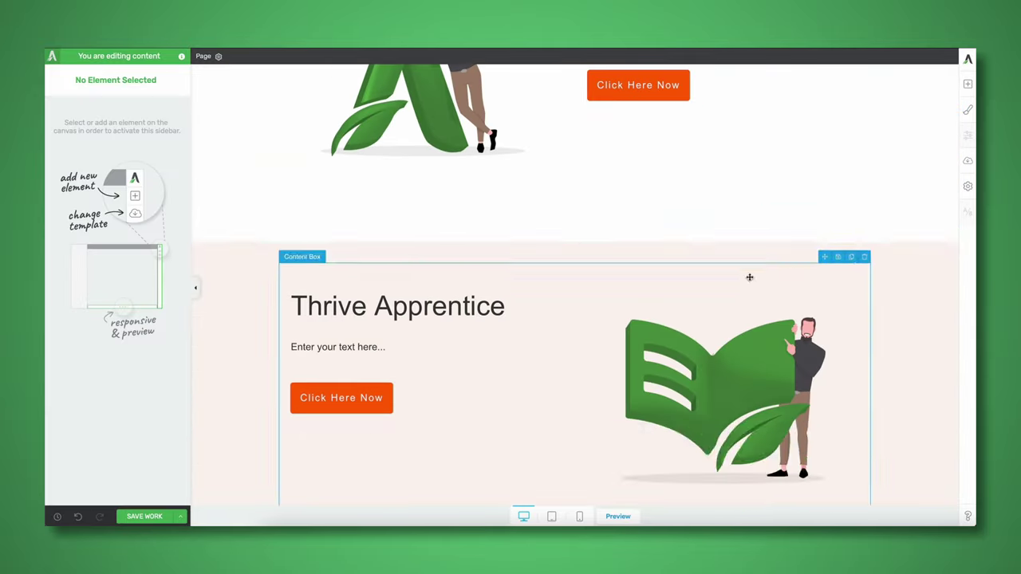
- Duplicate the orange top banner section and move the copy between the Thrive Architect and Thrive Apprentice sections
{"action": "scroll", "coordinate": [749, 280], "scroll_direction": "up", "scroll_amount": 12}
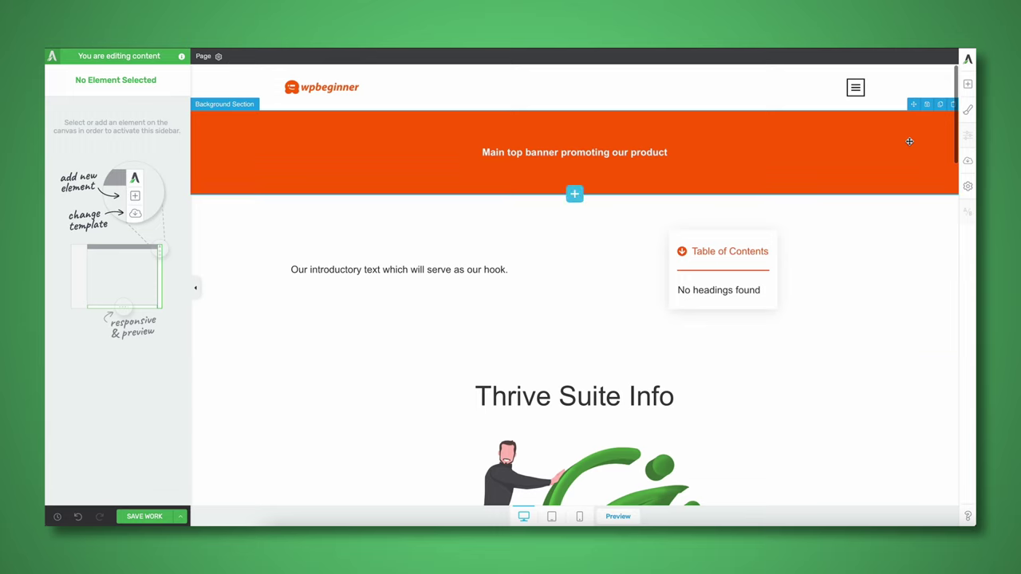
{"action": "left_click", "coordinate": [946, 114]}
{"action": "left_click", "coordinate": [941, 106]}
{"action": "left_click_drag", "start_coordinate": [914, 105], "coordinate": [690, 408]}
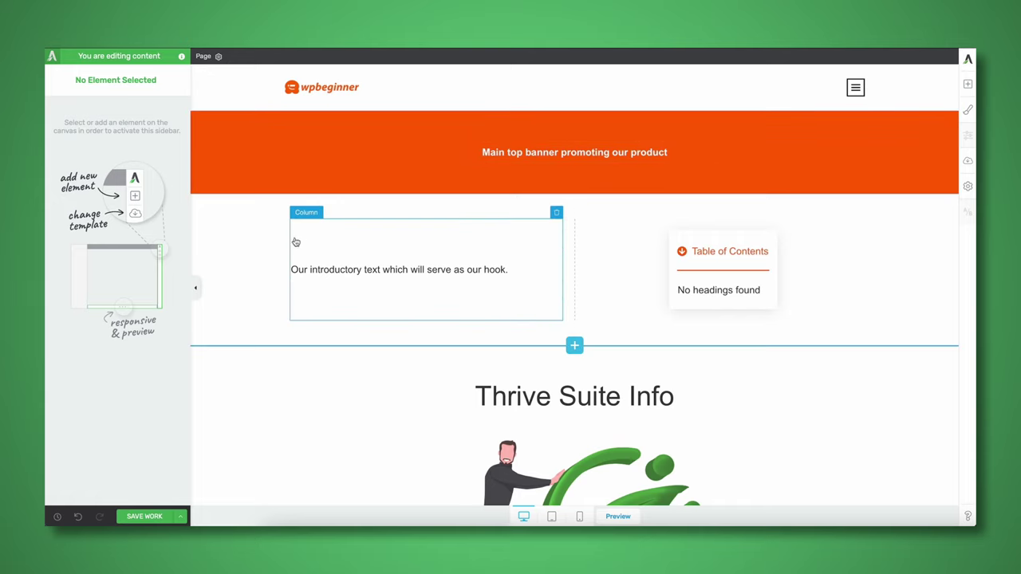
{"action": "scroll", "coordinate": [467, 110], "scroll_direction": "down", "scroll_amount": 5}
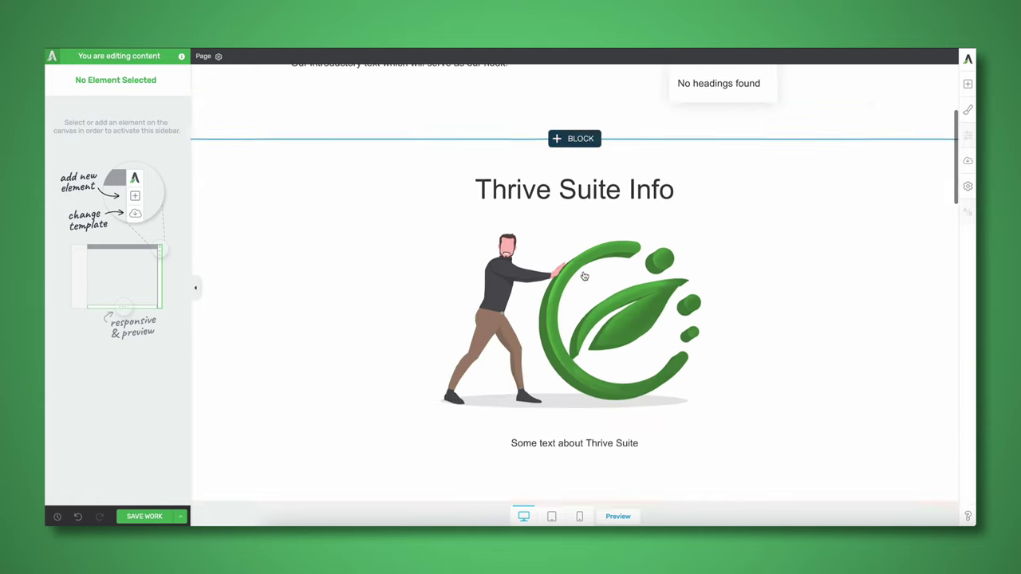
{"action": "scroll", "coordinate": [468, 110], "scroll_direction": "up", "scroll_amount": 1}
{"action": "scroll", "coordinate": [726, 257], "scroll_direction": "down", "scroll_amount": 4}
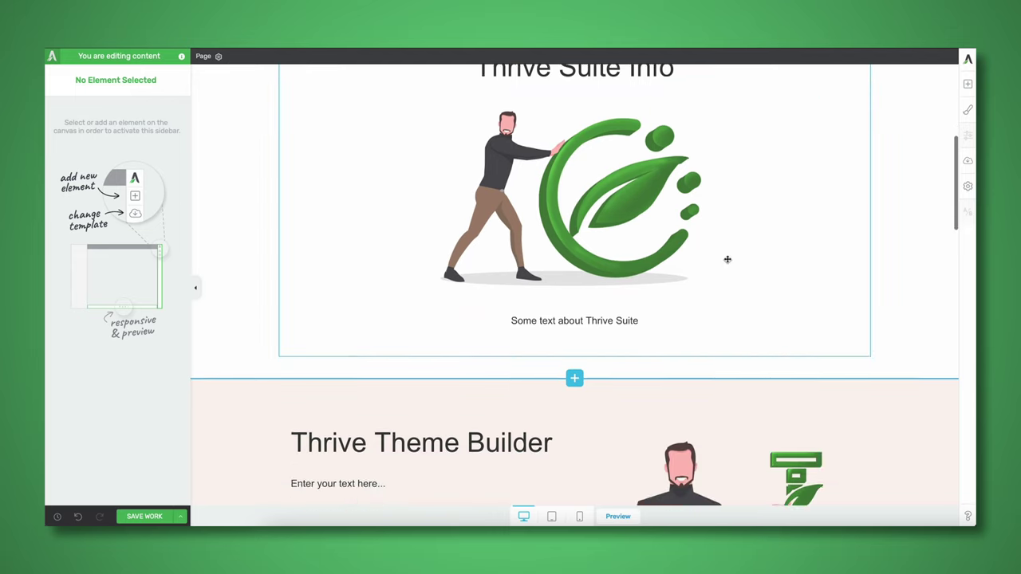
{"action": "scroll", "coordinate": [587, 352], "scroll_direction": "down", "scroll_amount": 5}
{"action": "scroll", "coordinate": [586, 351], "scroll_direction": "down", "scroll_amount": 5}
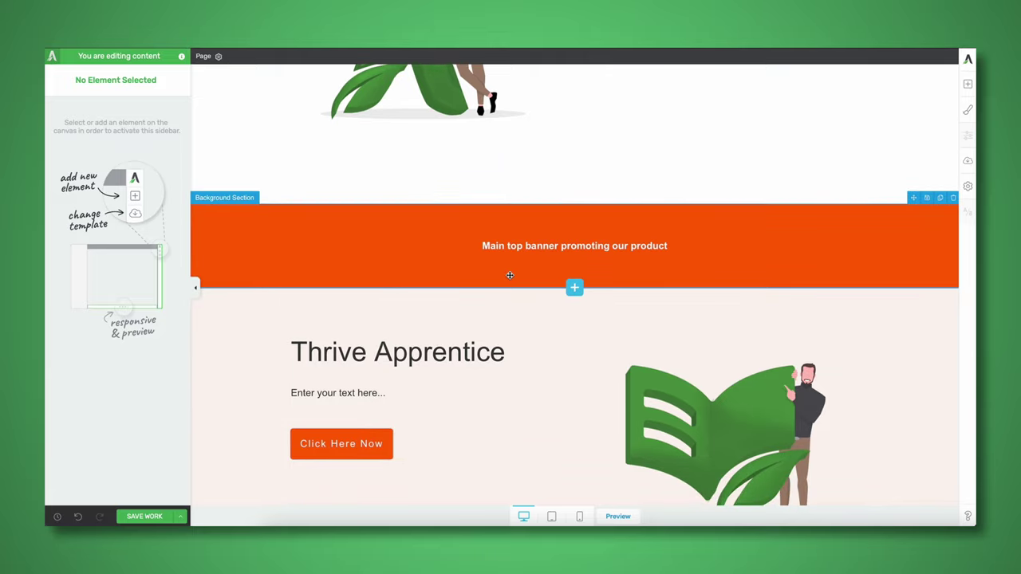
- Add a background section between the Thrive Quiz Builder section and the footer
{"action": "scroll", "coordinate": [509, 275], "scroll_direction": "down", "scroll_amount": 3}
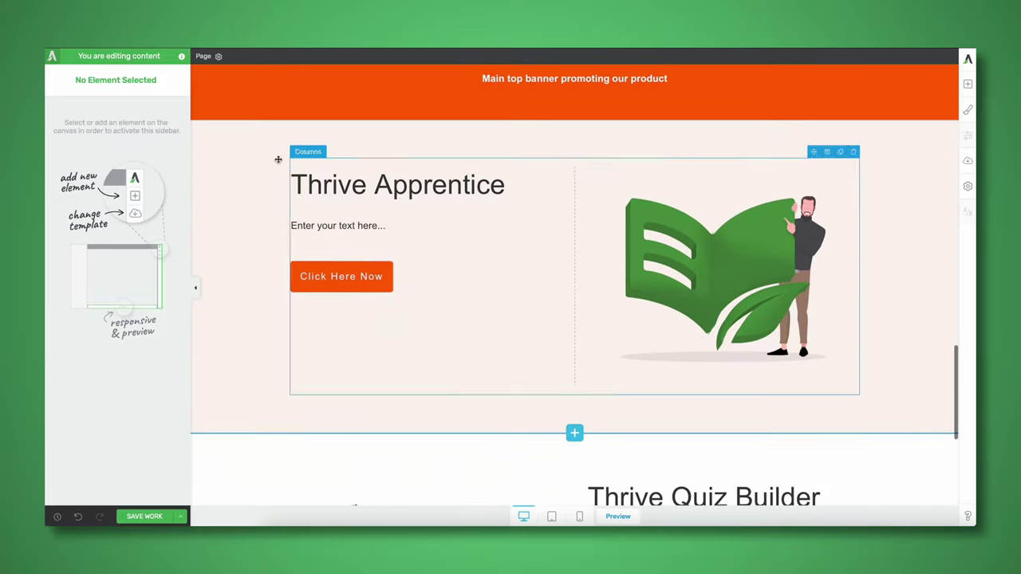
{"action": "scroll", "coordinate": [757, 402], "scroll_direction": "down", "scroll_amount": 4}
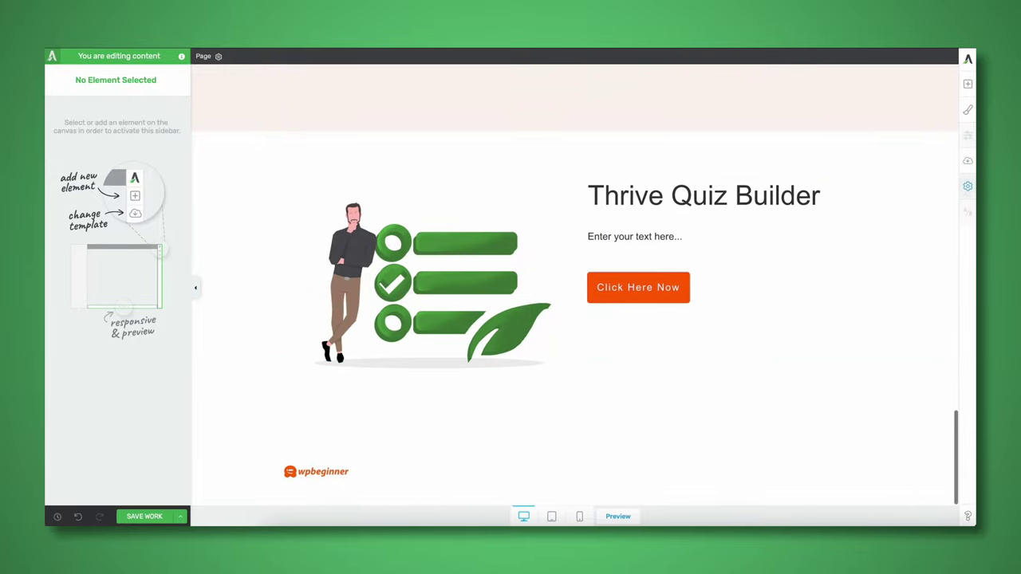
{"action": "left_click", "coordinate": [968, 86]}
{"action": "left_click_drag", "start_coordinate": [872, 244], "coordinate": [620, 422]}
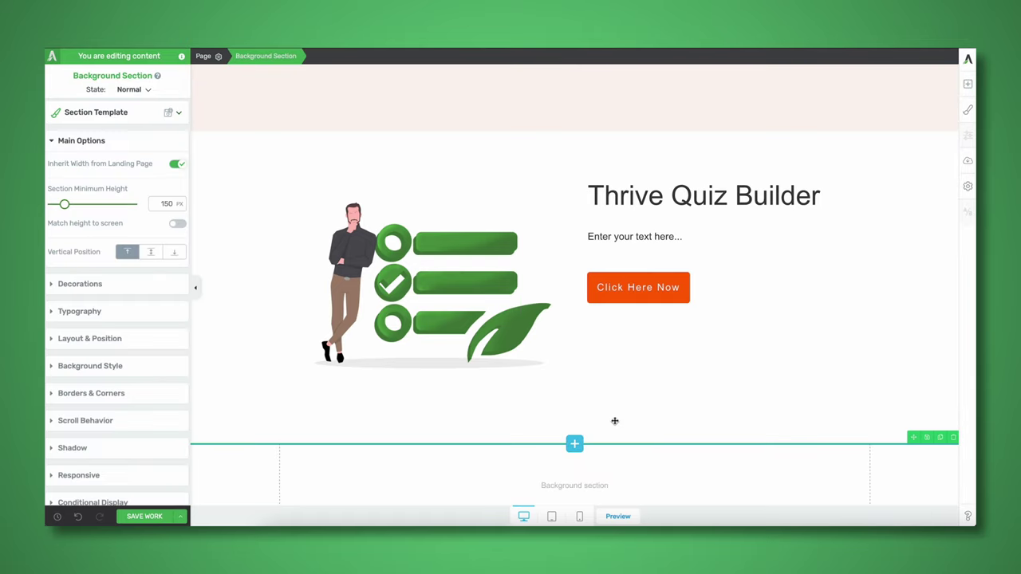
{"action": "scroll", "coordinate": [614, 421], "scroll_direction": "down", "scroll_amount": 2}
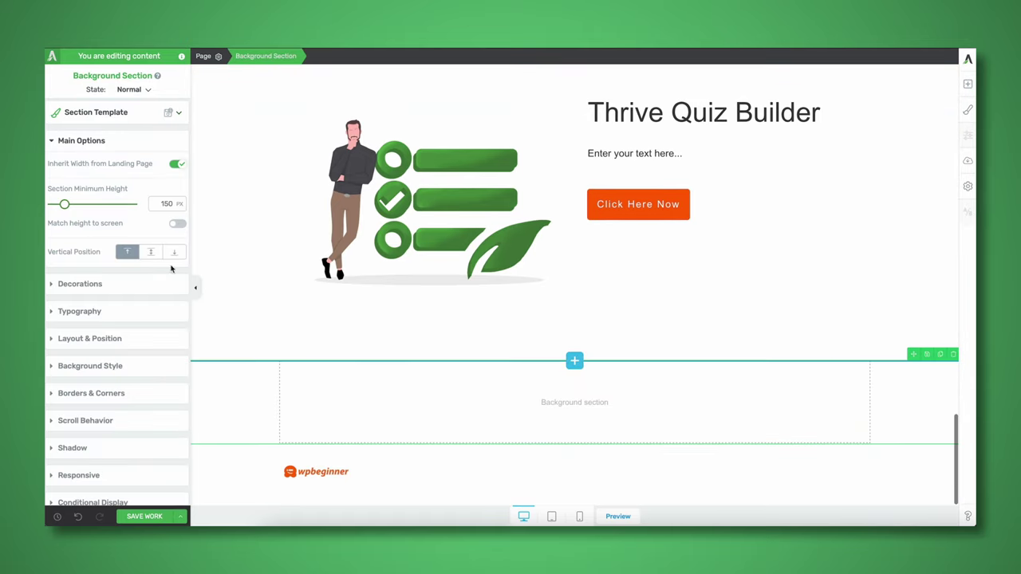
- Place a content box inside the new background section above the footer and vertically center the section's content
{"action": "left_click", "coordinate": [967, 83]}
{"action": "left_click_drag", "start_coordinate": [928, 253], "coordinate": [670, 401]}
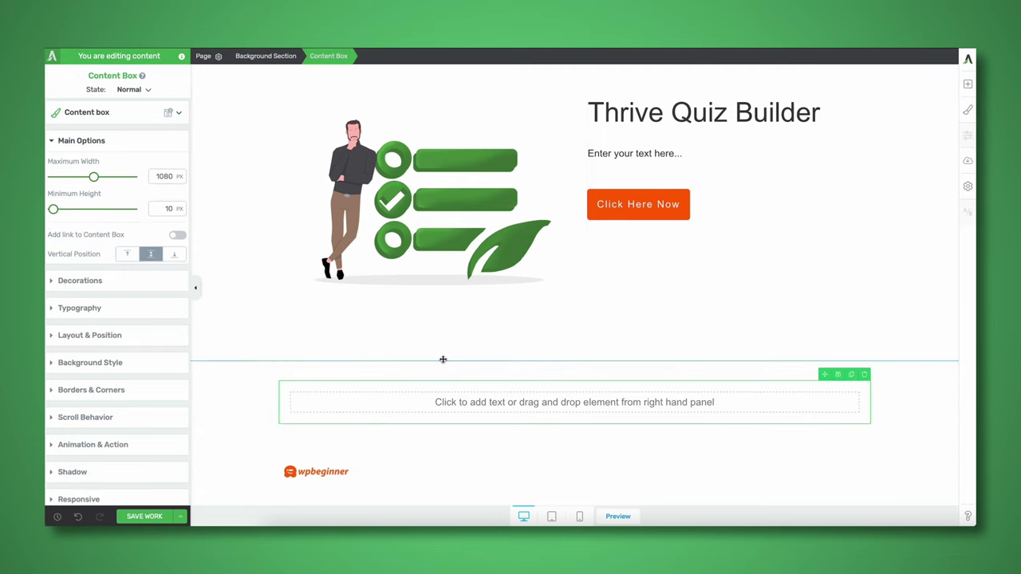
{"action": "left_click", "coordinate": [212, 381]}
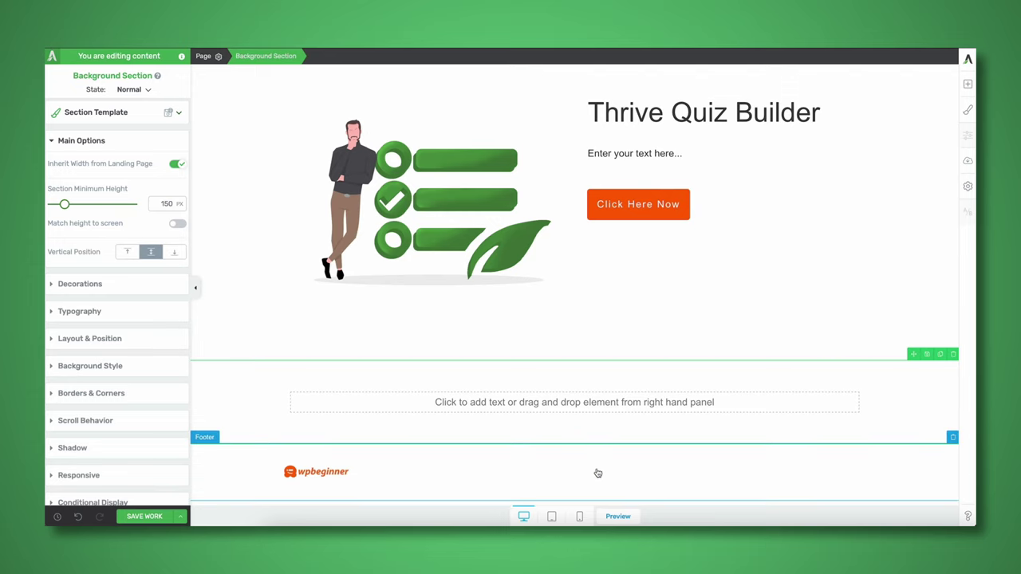
- Review the product sections in the mobile view and the bottom content box's margin and padding settings
{"action": "left_click", "coordinate": [579, 517]}
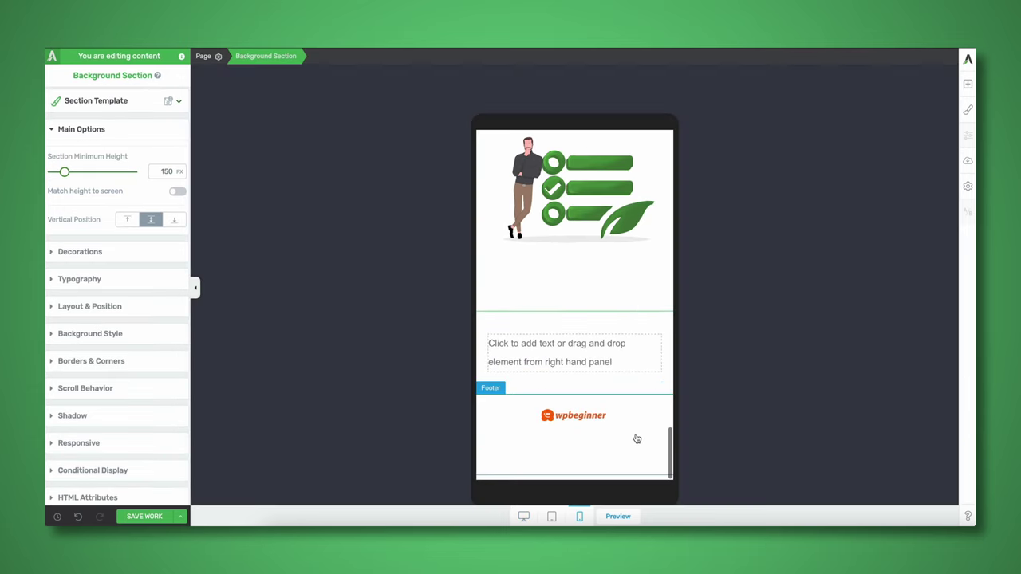
{"action": "left_click", "coordinate": [482, 327]}
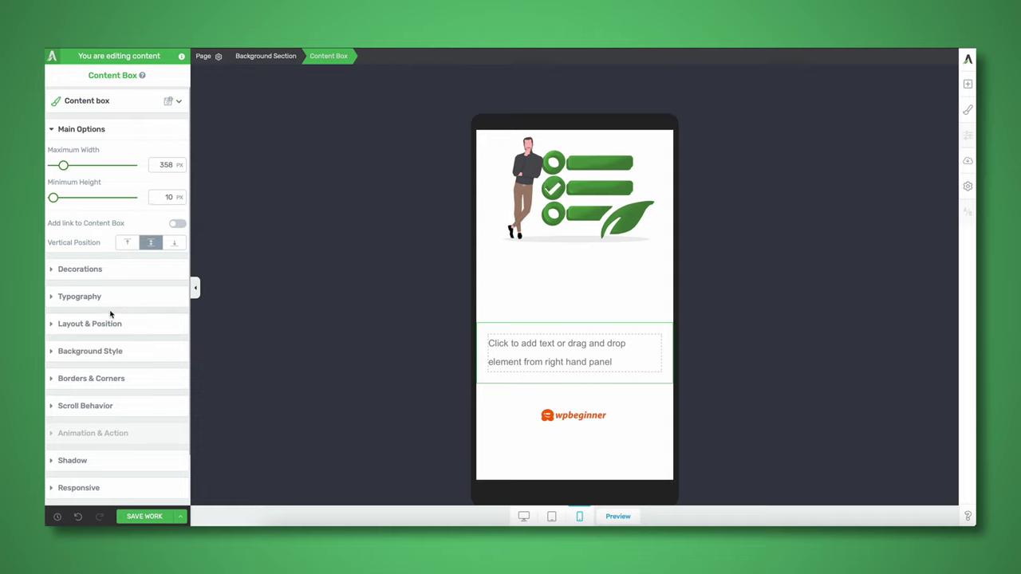
{"action": "scroll", "coordinate": [560, 432], "scroll_direction": "up", "scroll_amount": 5}
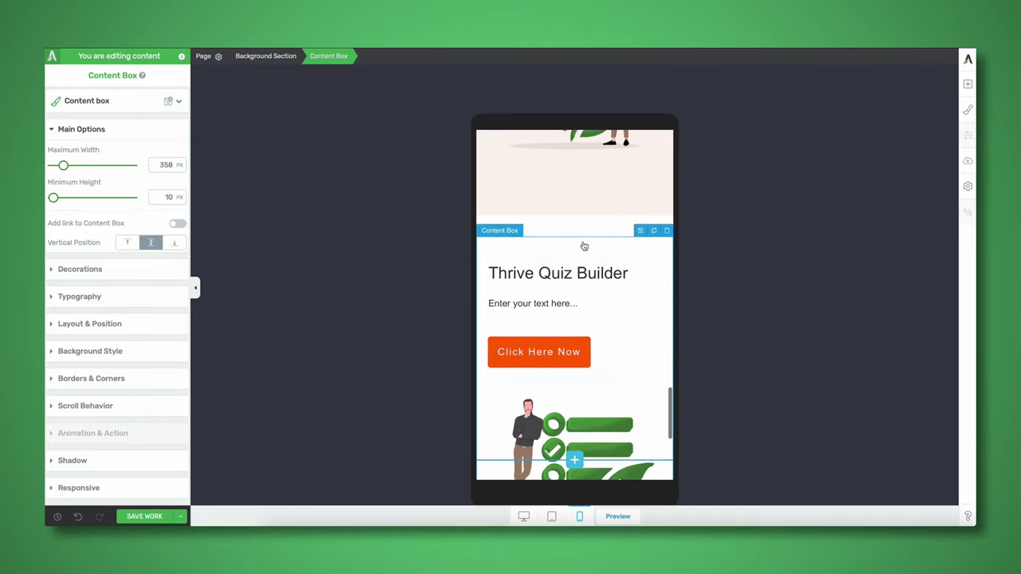
{"action": "left_click", "coordinate": [127, 324]}
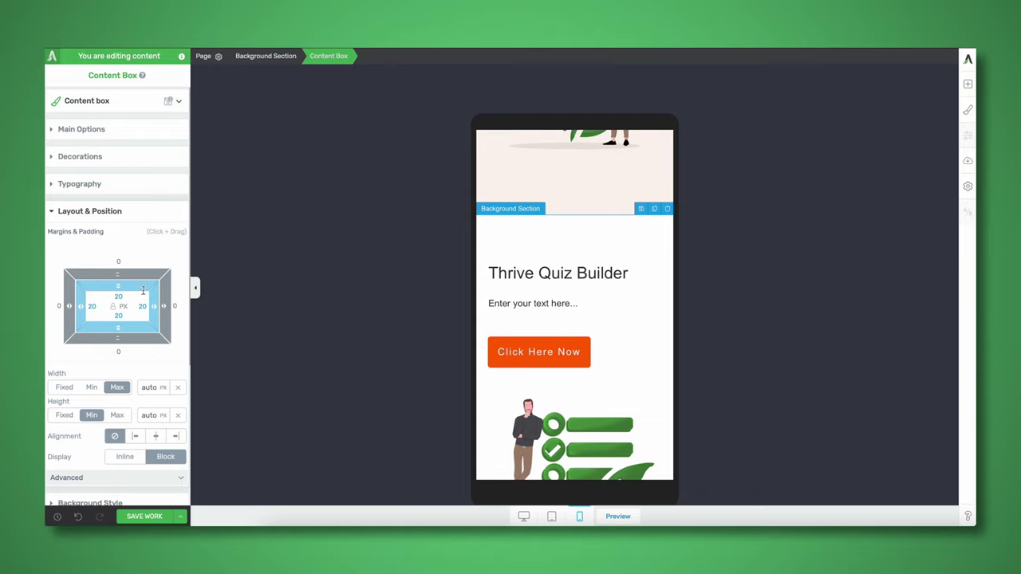
{"action": "scroll", "coordinate": [601, 296], "scroll_direction": "up", "scroll_amount": 1}
{"action": "scroll", "coordinate": [601, 296], "scroll_direction": "down", "scroll_amount": 5}
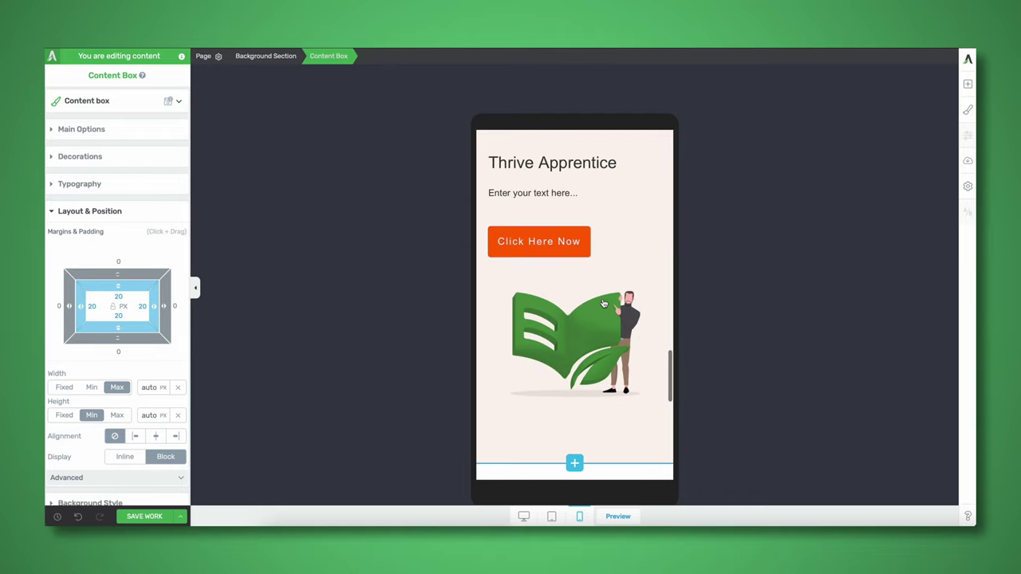
{"action": "scroll", "coordinate": [604, 303], "scroll_direction": "up", "scroll_amount": 1}
{"action": "scroll", "coordinate": [604, 303], "scroll_direction": "down", "scroll_amount": 3}
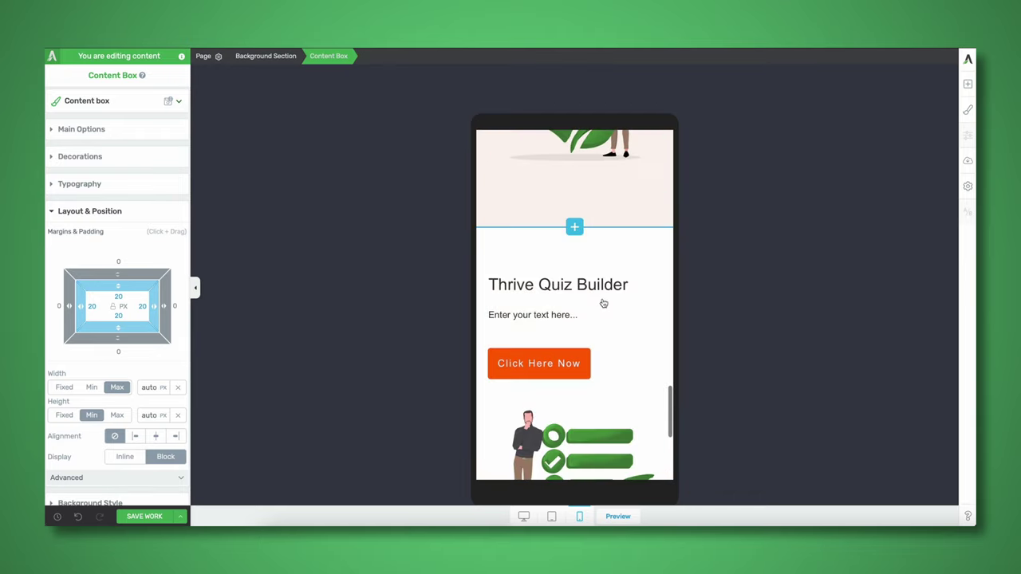
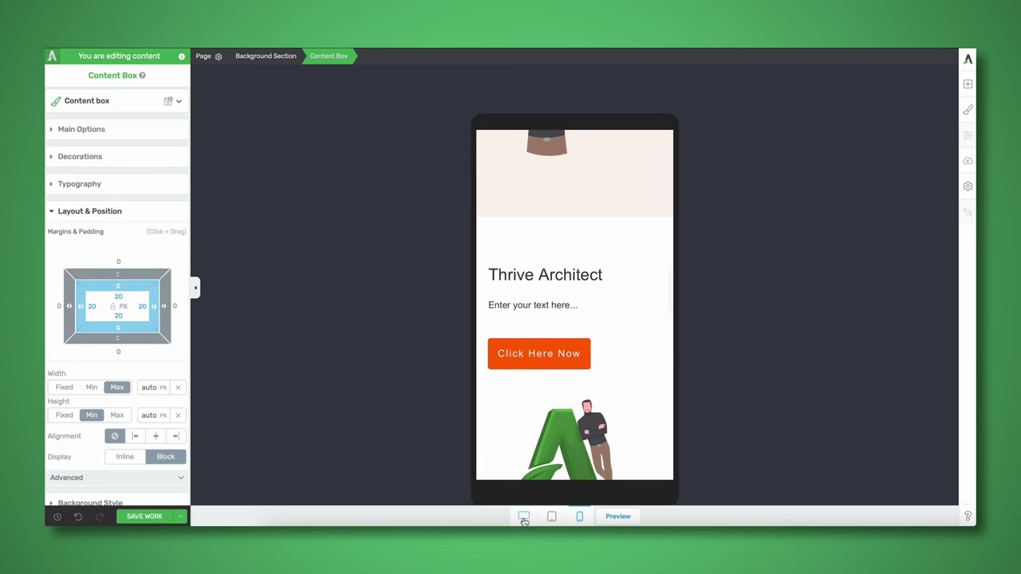
- Switch back to the desktop view and check the Thrive Suite Info heading's level against the table of contents entries
{"action": "left_click", "coordinate": [524, 518]}
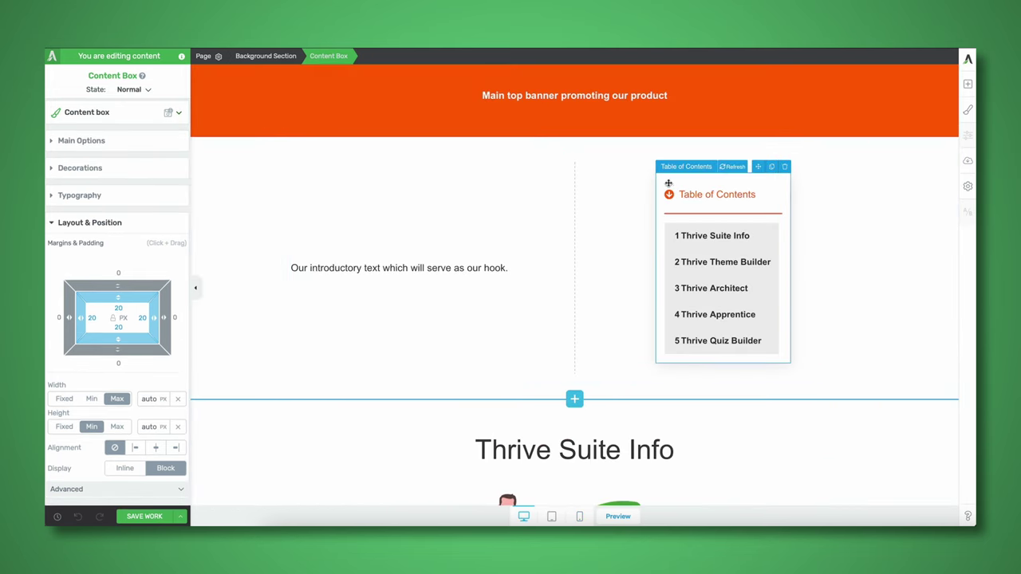
{"action": "scroll", "coordinate": [611, 327], "scroll_direction": "down", "scroll_amount": 4}
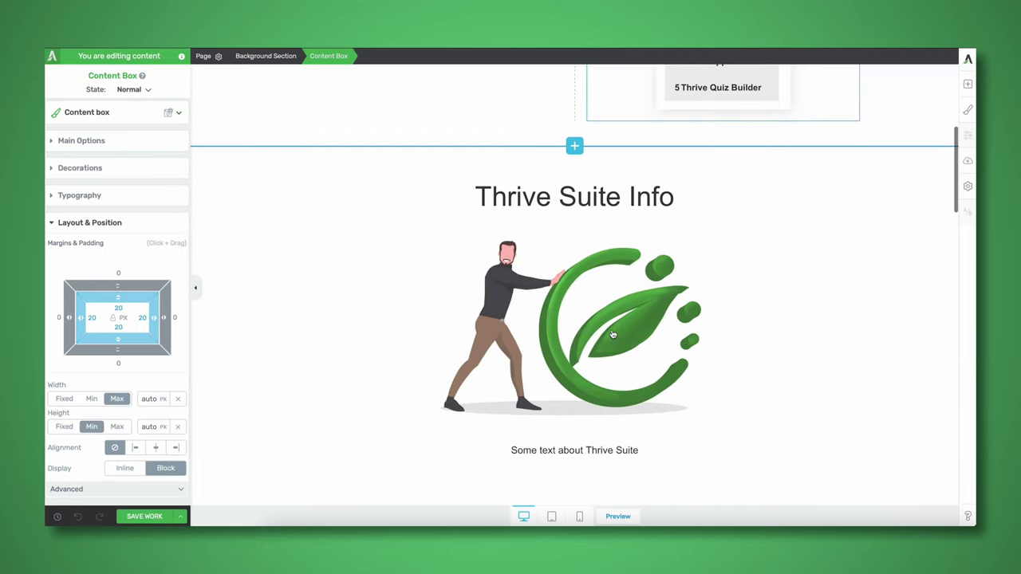
{"action": "left_click", "coordinate": [609, 197]}
{"action": "triple_click", "coordinate": [609, 197]}
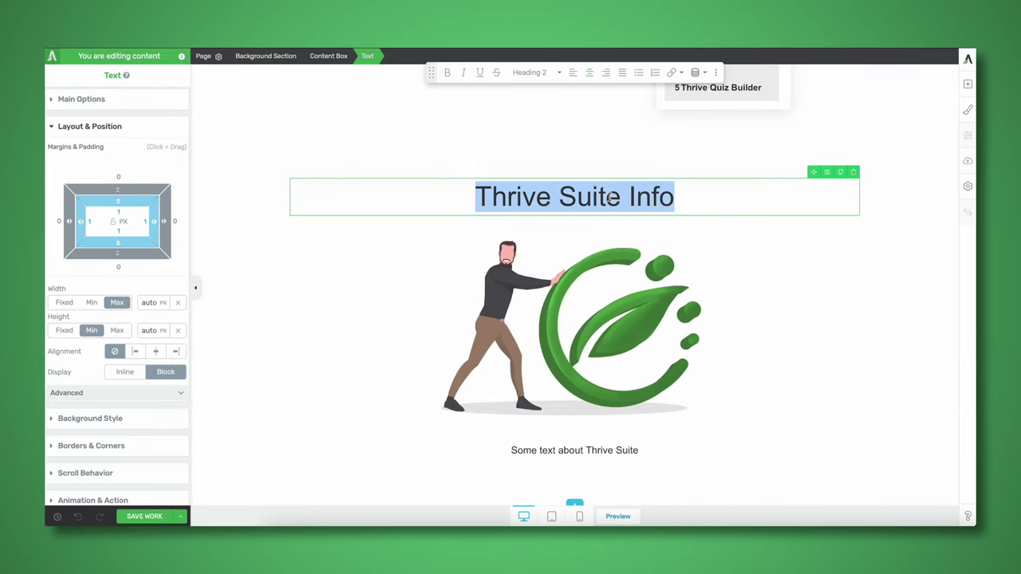
{"action": "scroll", "coordinate": [609, 197], "scroll_direction": "up", "scroll_amount": 2}
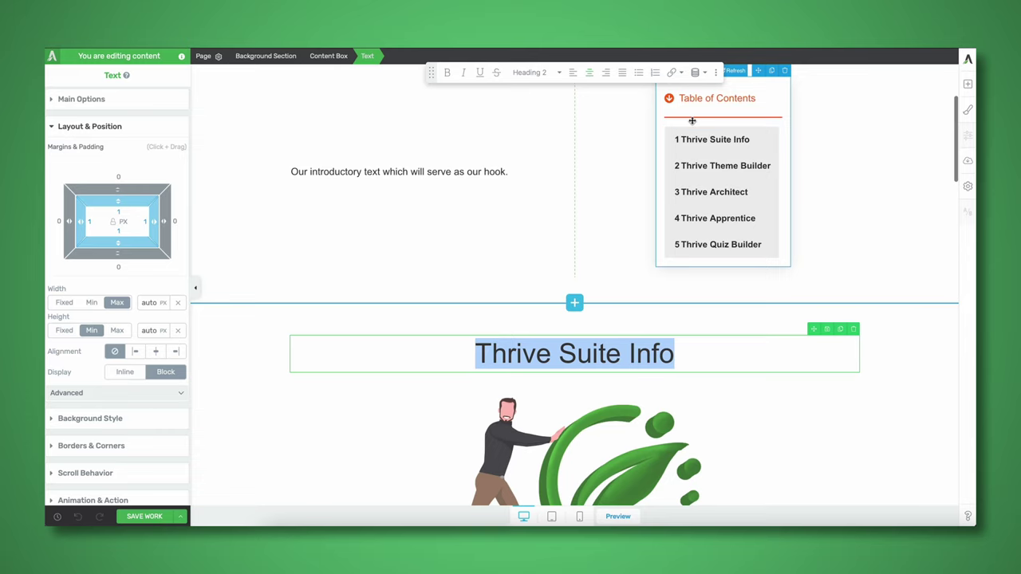
{"action": "scroll", "coordinate": [690, 335], "scroll_direction": "down", "scroll_amount": 7}
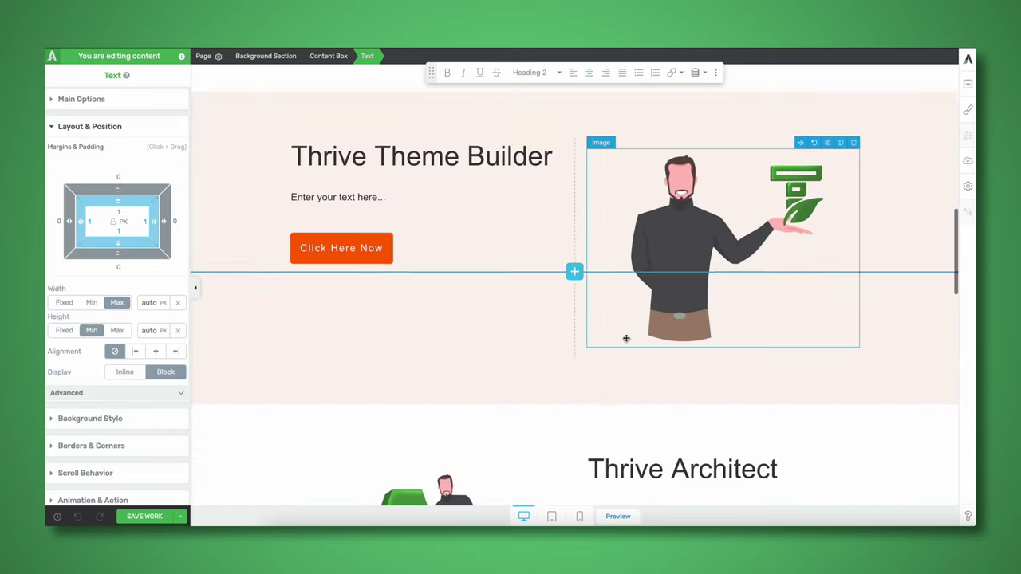
{"action": "scroll", "coordinate": [627, 339], "scroll_direction": "up", "scroll_amount": 10}
- Limit the table of contents to H2 headings only and set its list type to None
{"action": "left_click", "coordinate": [748, 138]}
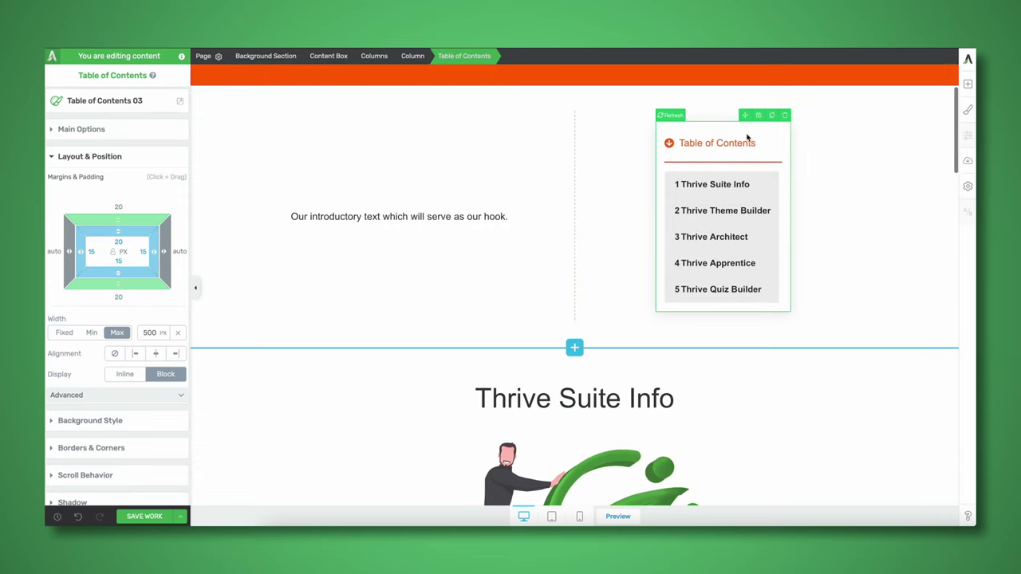
{"action": "left_click", "coordinate": [134, 135]}
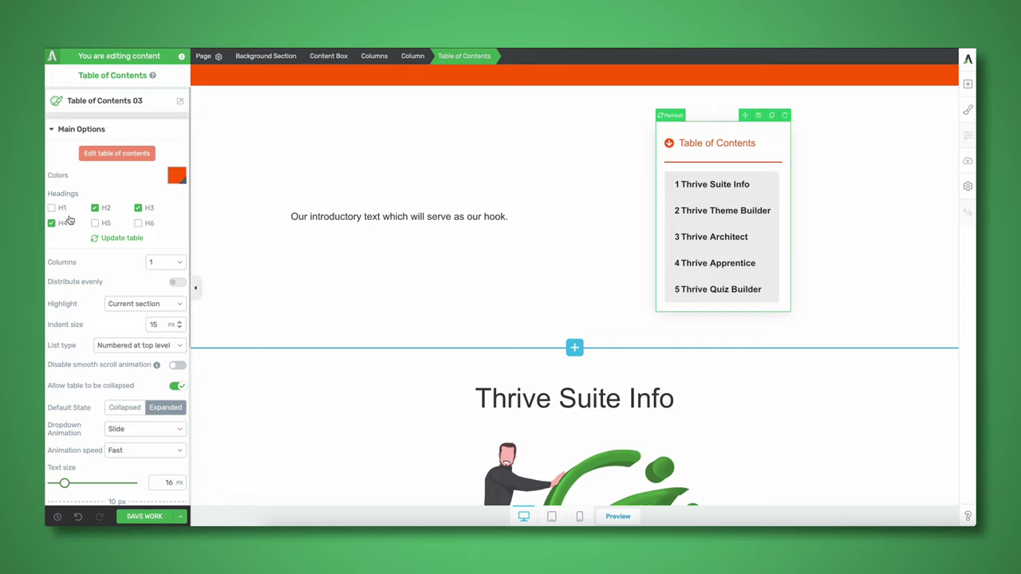
{"action": "scroll", "coordinate": [235, 344], "scroll_direction": "down", "scroll_amount": 1}
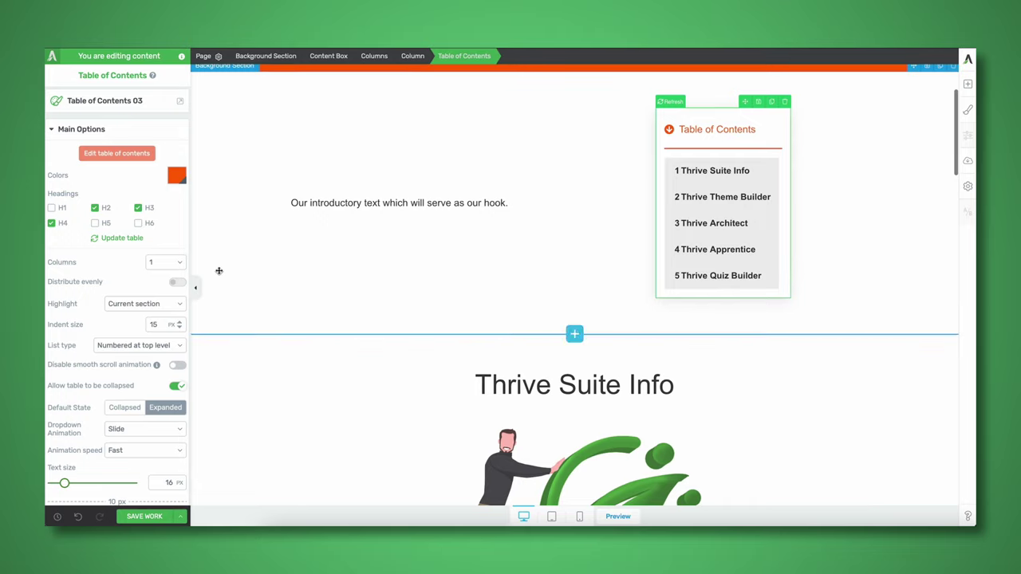
{"action": "left_click", "coordinate": [140, 208]}
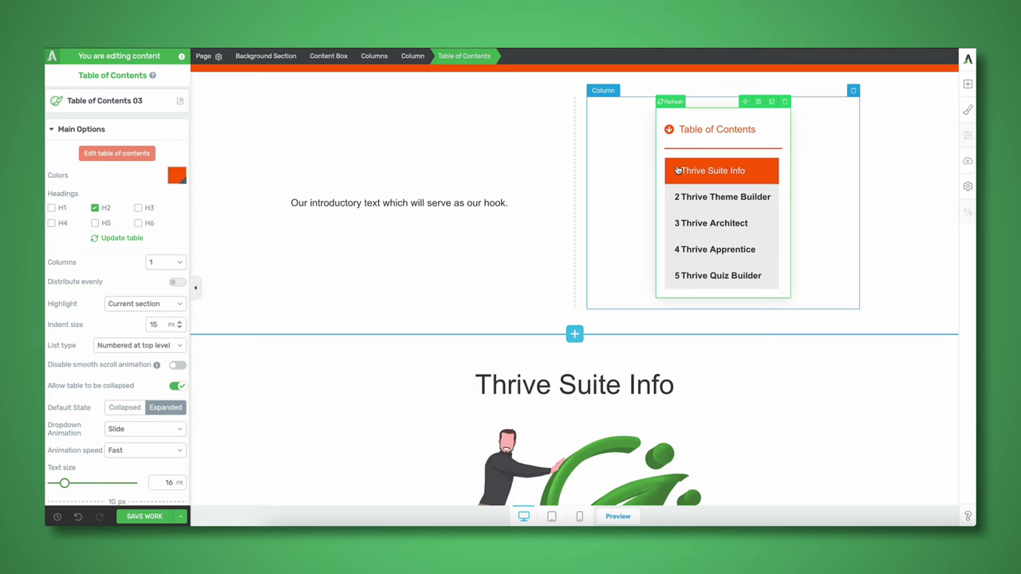
{"action": "scroll", "coordinate": [706, 303], "scroll_direction": "down", "scroll_amount": 3}
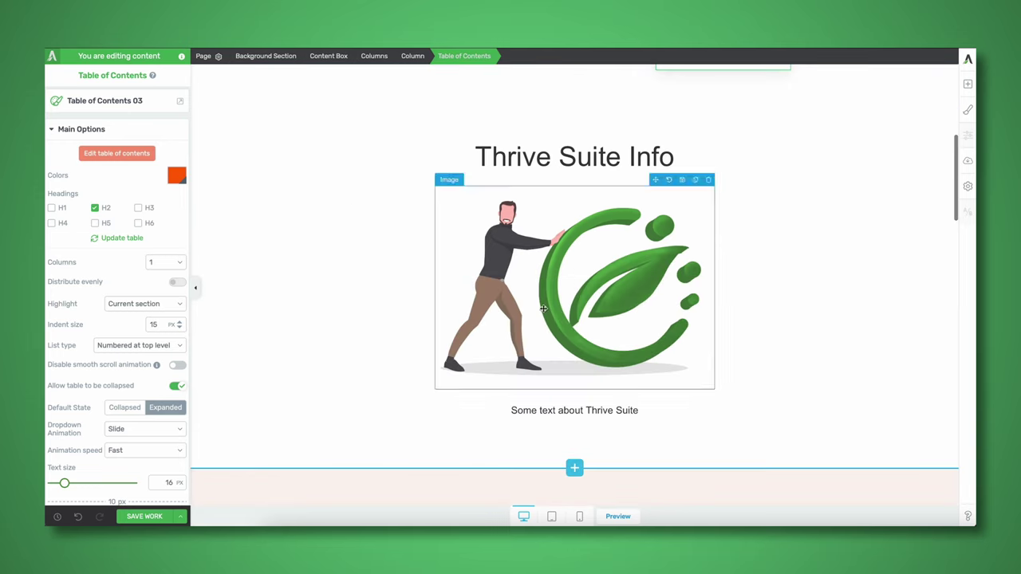
{"action": "scroll", "coordinate": [448, 328], "scroll_direction": "up", "scroll_amount": 2}
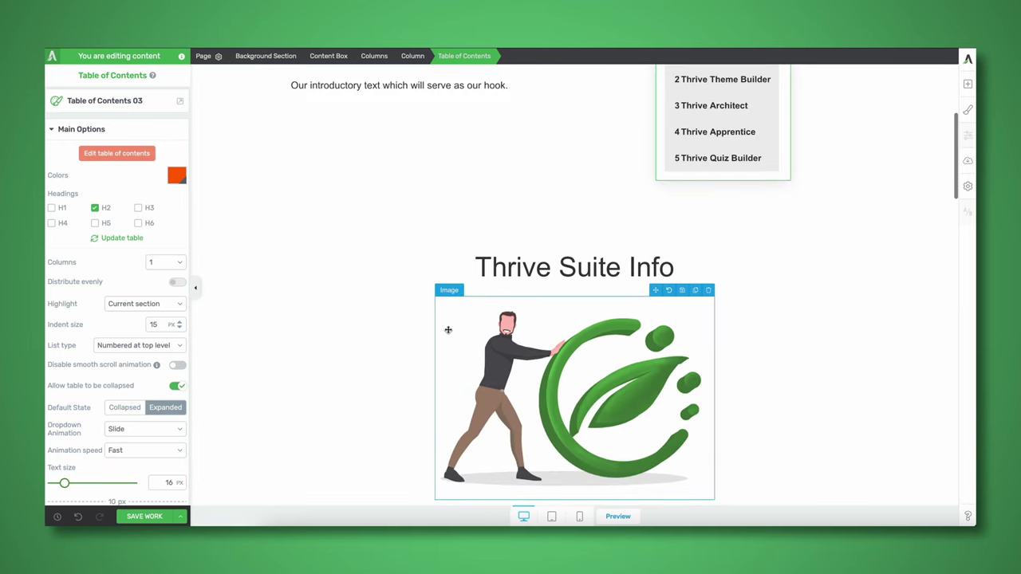
{"action": "scroll", "coordinate": [448, 328], "scroll_direction": "up", "scroll_amount": 3}
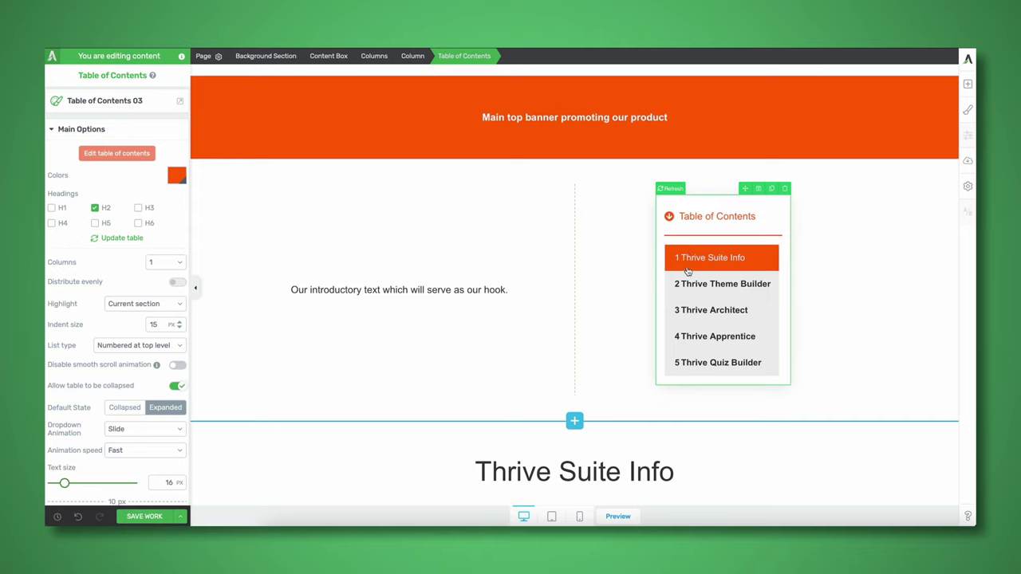
{"action": "left_click", "coordinate": [51, 344]}
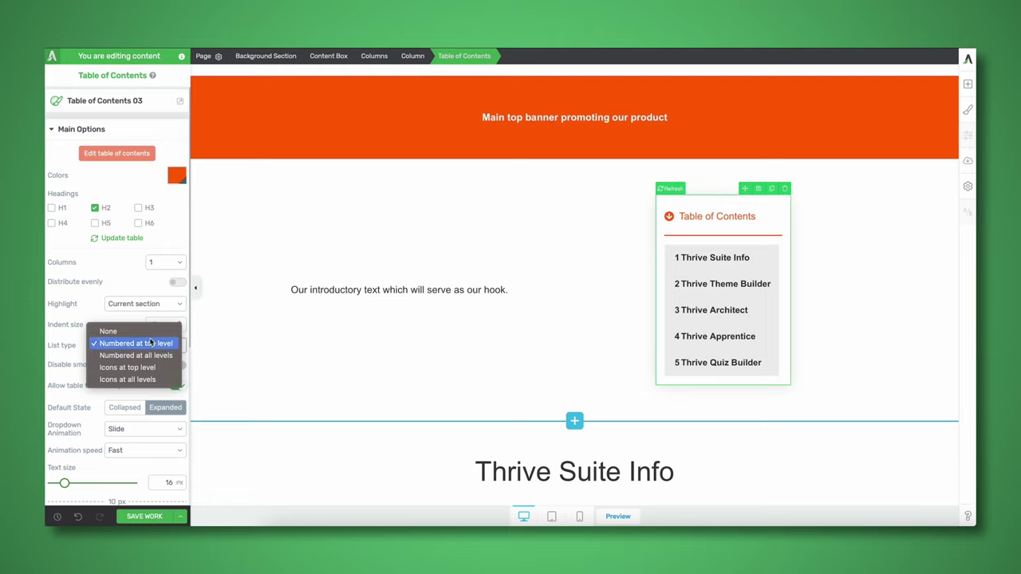
{"action": "left_click", "coordinate": [110, 331]}
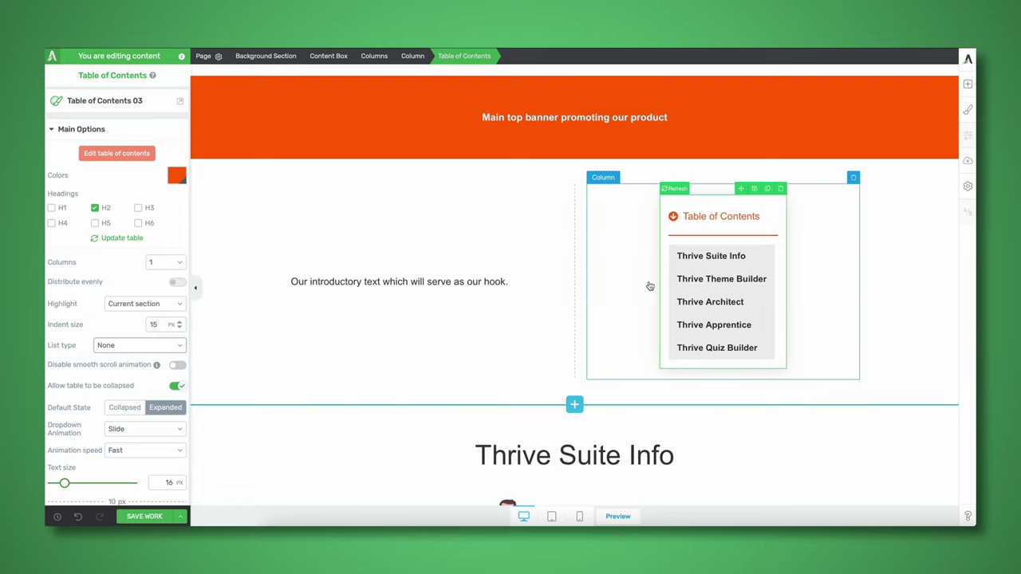
- Narrow the table of contents column to about 37.9% width, giving the introductory text column more room
{"action": "scroll", "coordinate": [576, 230], "scroll_direction": "up", "scroll_amount": 1}
{"action": "left_click", "coordinate": [576, 230]}
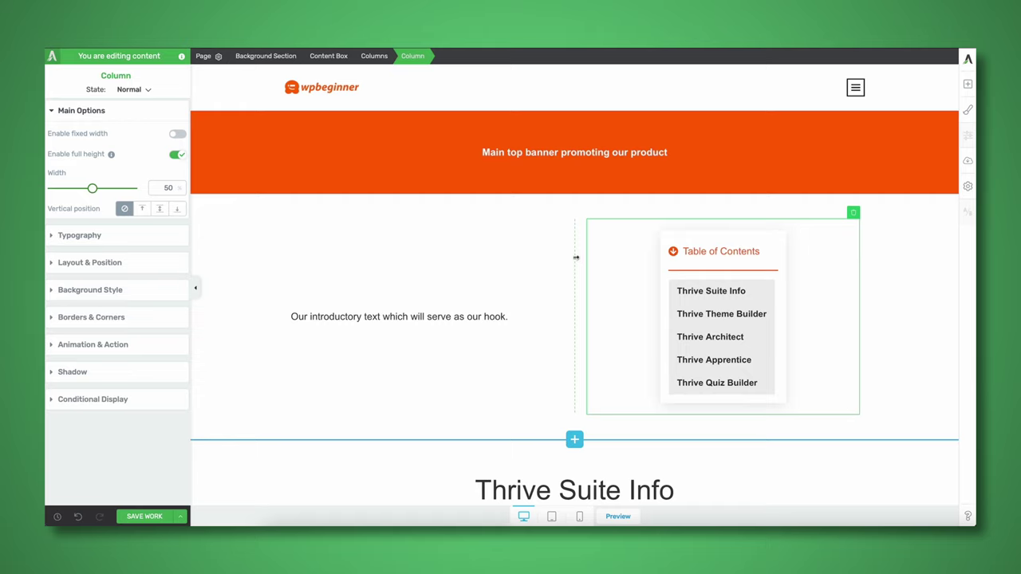
{"action": "left_click_drag", "start_coordinate": [575, 258], "coordinate": [647, 258]}
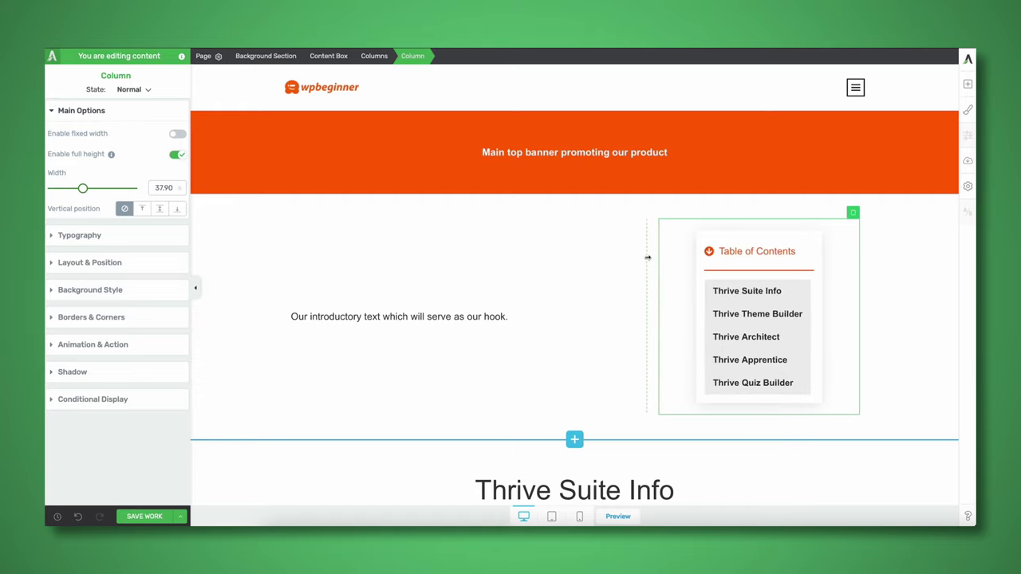
- Set the table of contents' maximum width to 600 px and its alignment to No Alignment
{"action": "left_click", "coordinate": [736, 237]}
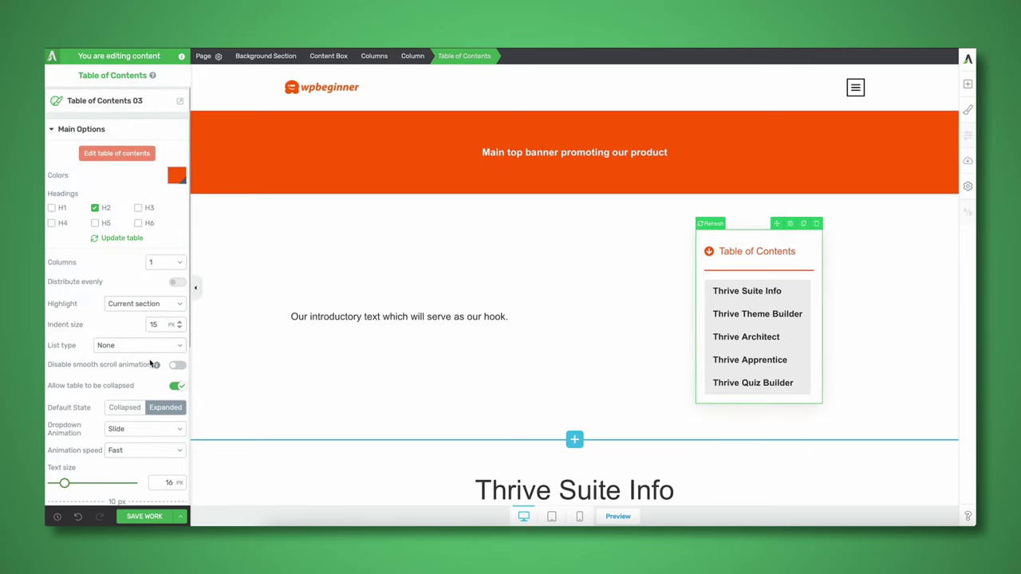
{"action": "scroll", "coordinate": [152, 360], "scroll_direction": "down", "scroll_amount": 2}
{"action": "scroll", "coordinate": [150, 362], "scroll_direction": "down", "scroll_amount": 2}
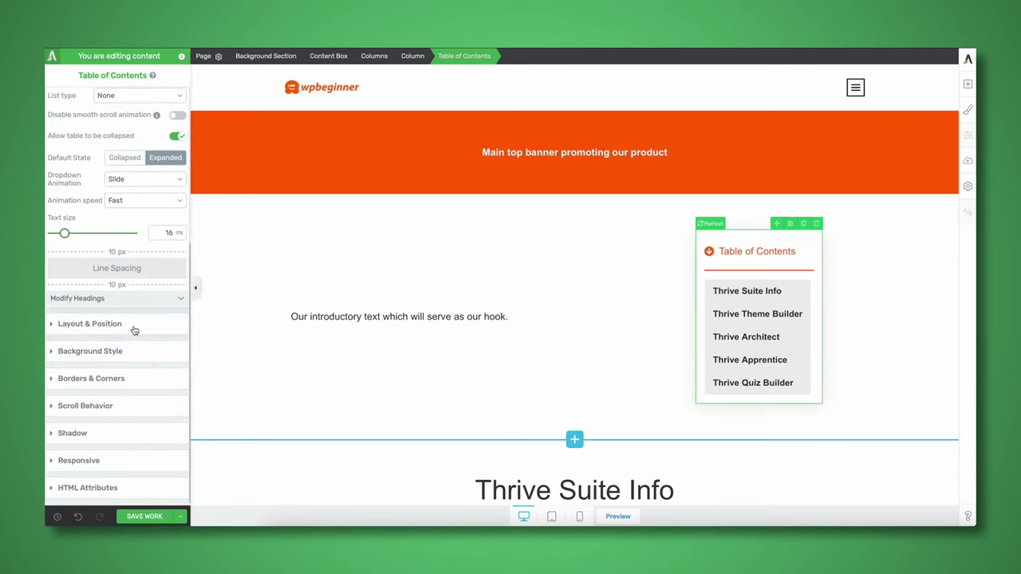
{"action": "left_click", "coordinate": [148, 327]}
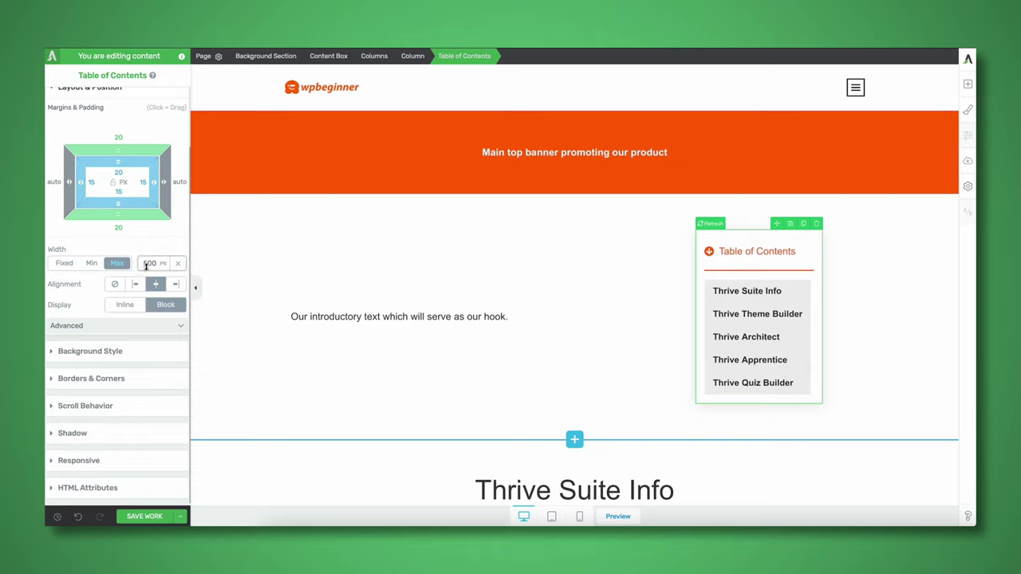
{"action": "double_click", "coordinate": [148, 263]}
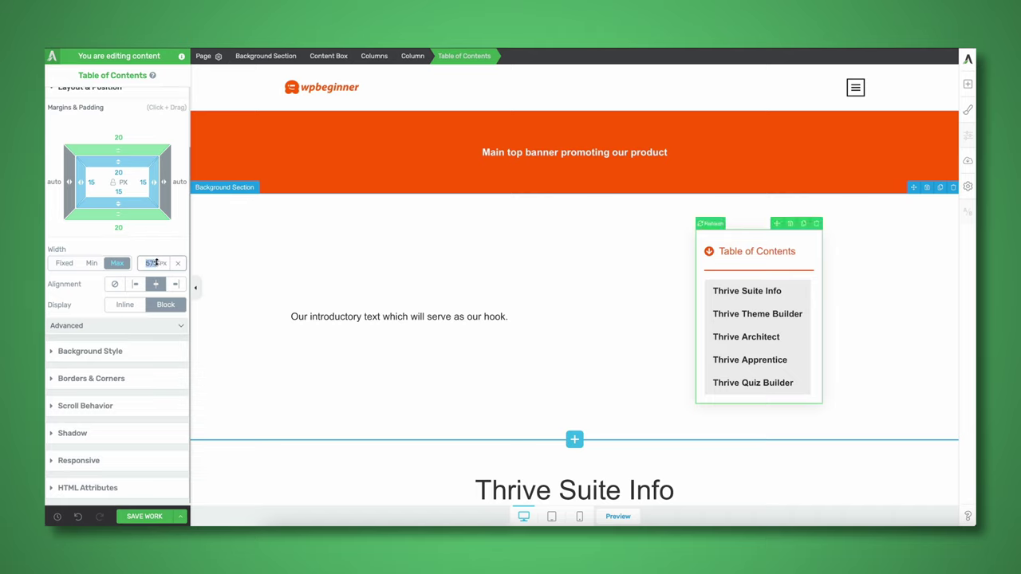
{"action": "type", "text": "600"}
{"action": "left_click", "coordinate": [89, 288]}
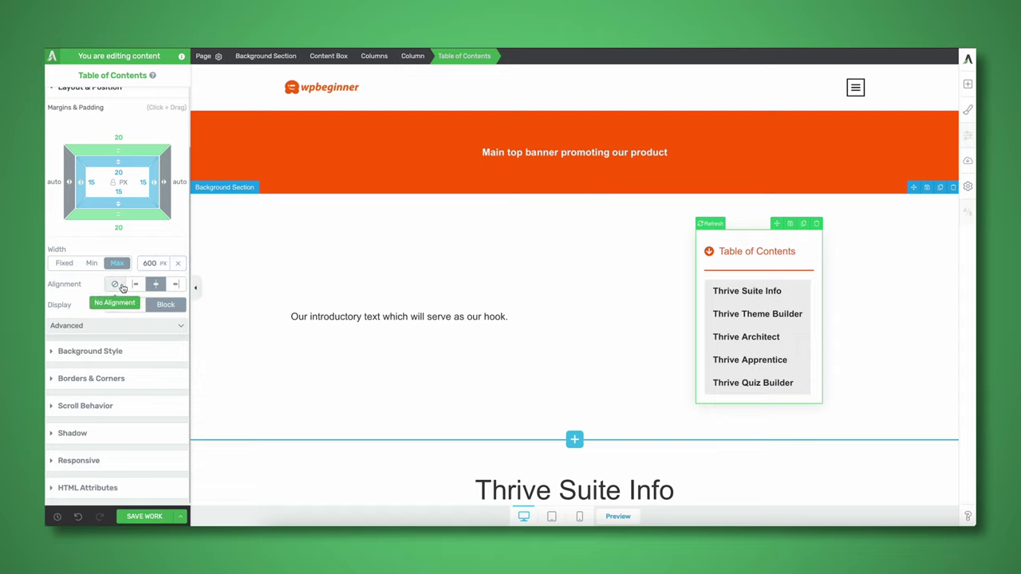
{"action": "left_click", "coordinate": [122, 287]}
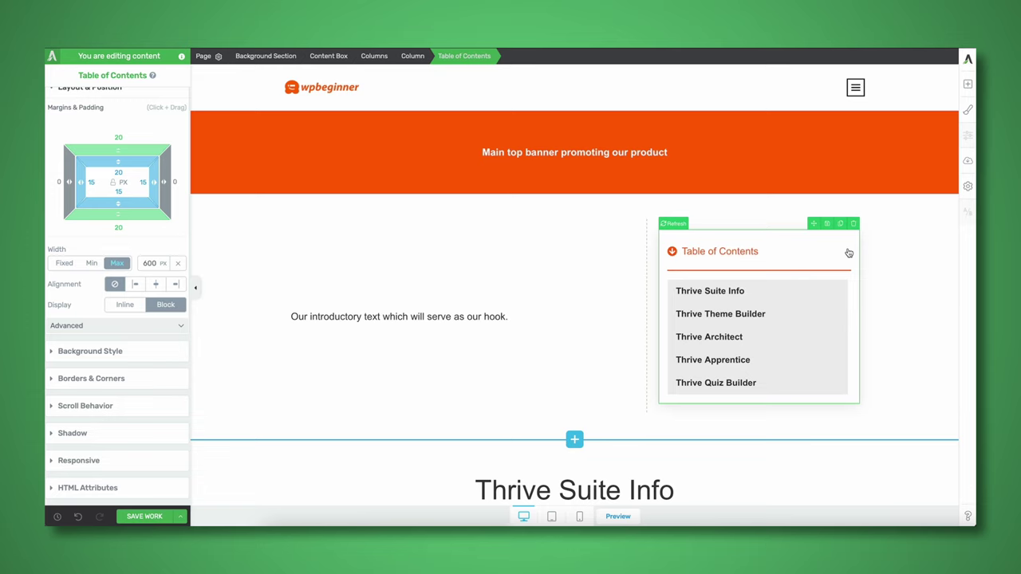
- Review the whole page from the top banner and introduction through the Thrive Suite Info and product sections
{"action": "left_click", "coordinate": [646, 363]}
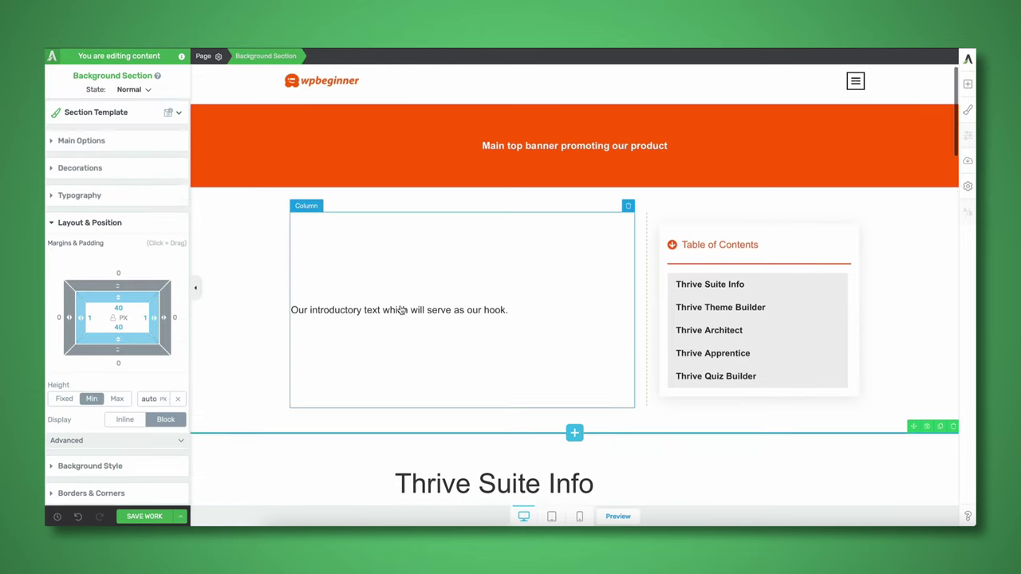
{"action": "scroll", "coordinate": [402, 310], "scroll_direction": "down", "scroll_amount": 10}
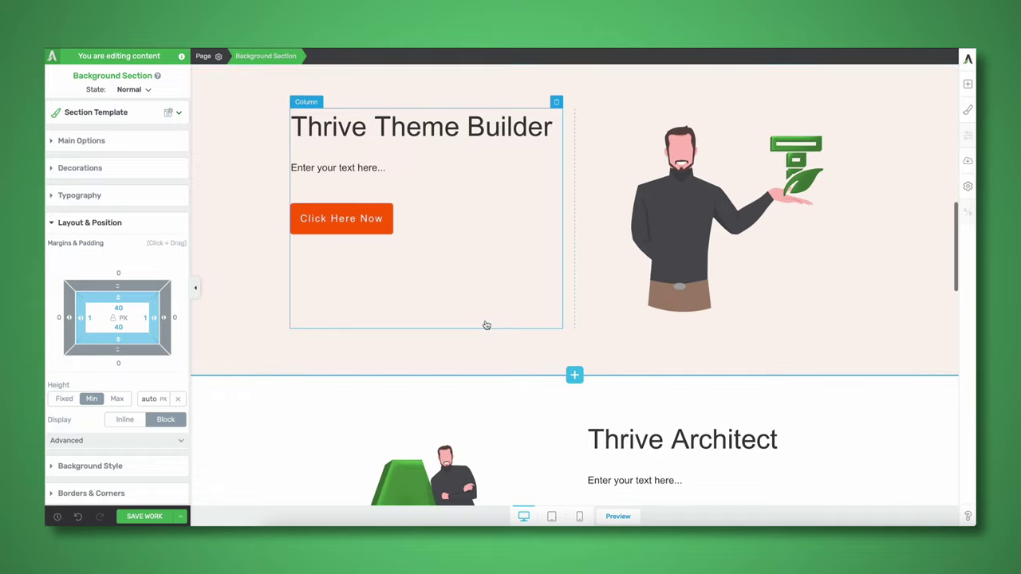
{"action": "scroll", "coordinate": [486, 325], "scroll_direction": "down", "scroll_amount": 2}
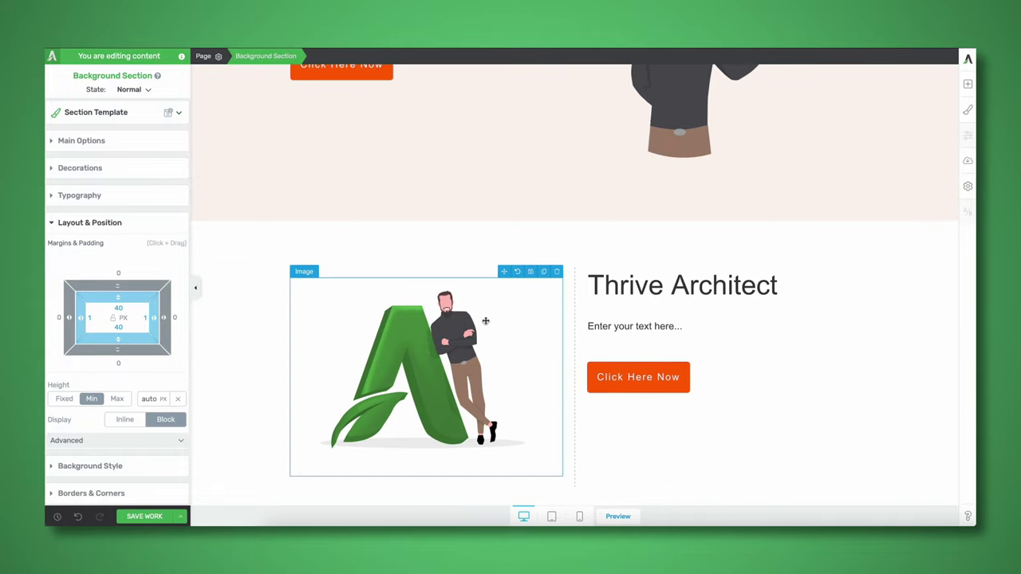
{"action": "scroll", "coordinate": [485, 321], "scroll_direction": "down", "scroll_amount": 6}
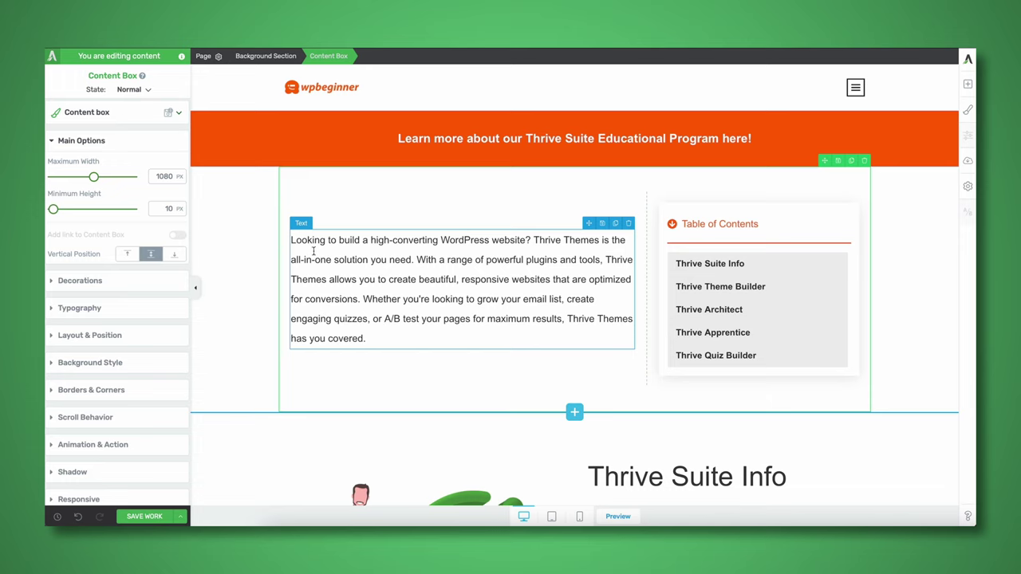
{"action": "left_click", "coordinate": [261, 272]}
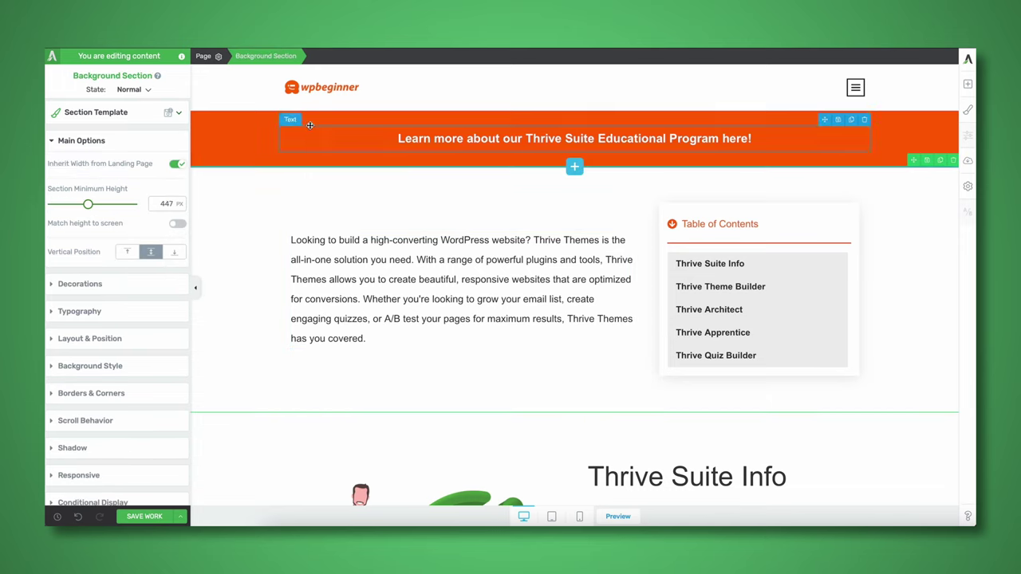
{"action": "scroll", "coordinate": [379, 338], "scroll_direction": "down", "scroll_amount": 3}
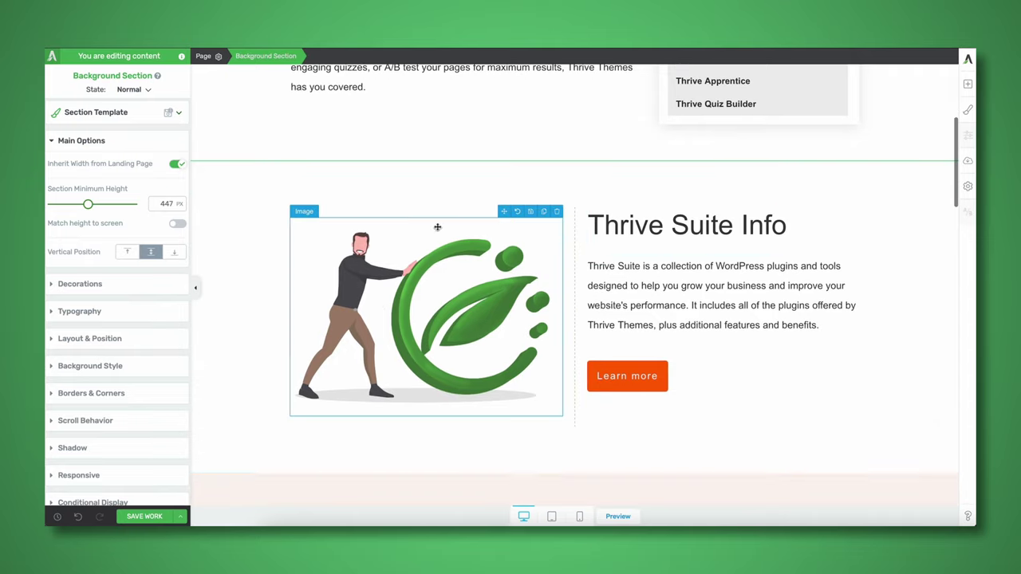
{"action": "scroll", "coordinate": [336, 193], "scroll_direction": "down", "scroll_amount": 2}
{"action": "scroll", "coordinate": [497, 257], "scroll_direction": "up", "scroll_amount": 2}
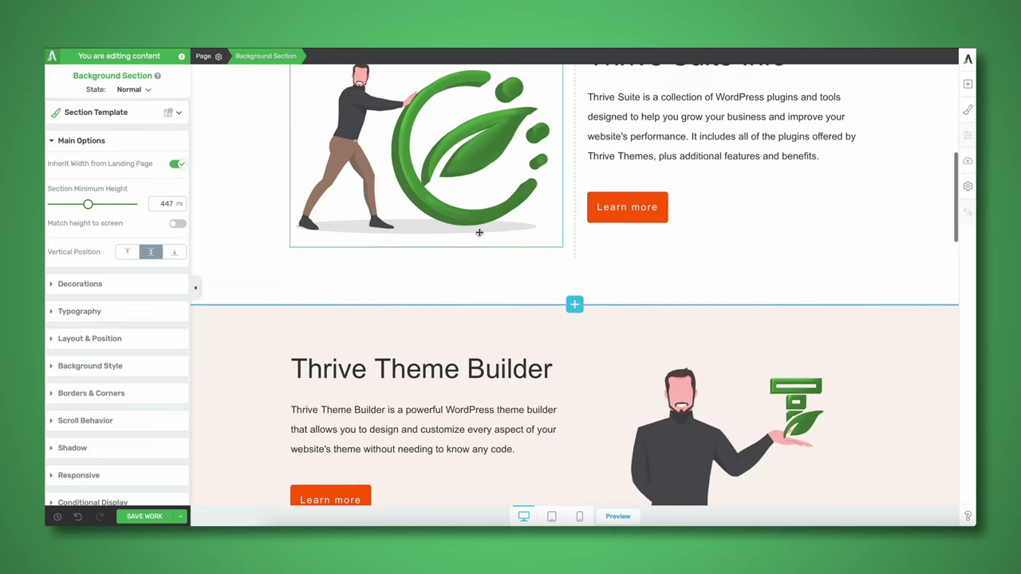
{"action": "scroll", "coordinate": [407, 314], "scroll_direction": "down", "scroll_amount": 10}
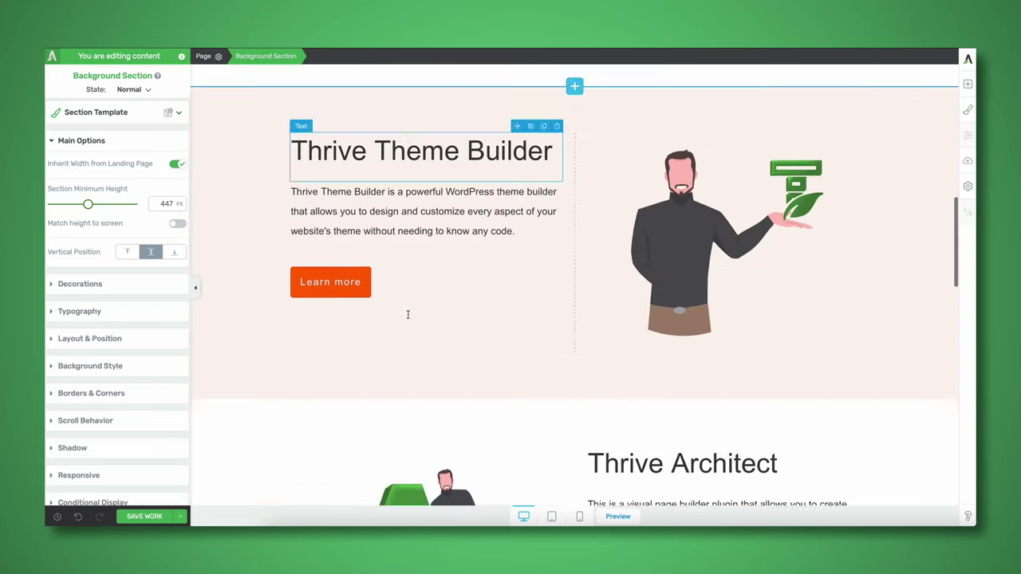
{"action": "scroll", "coordinate": [408, 314], "scroll_direction": "up", "scroll_amount": 10}
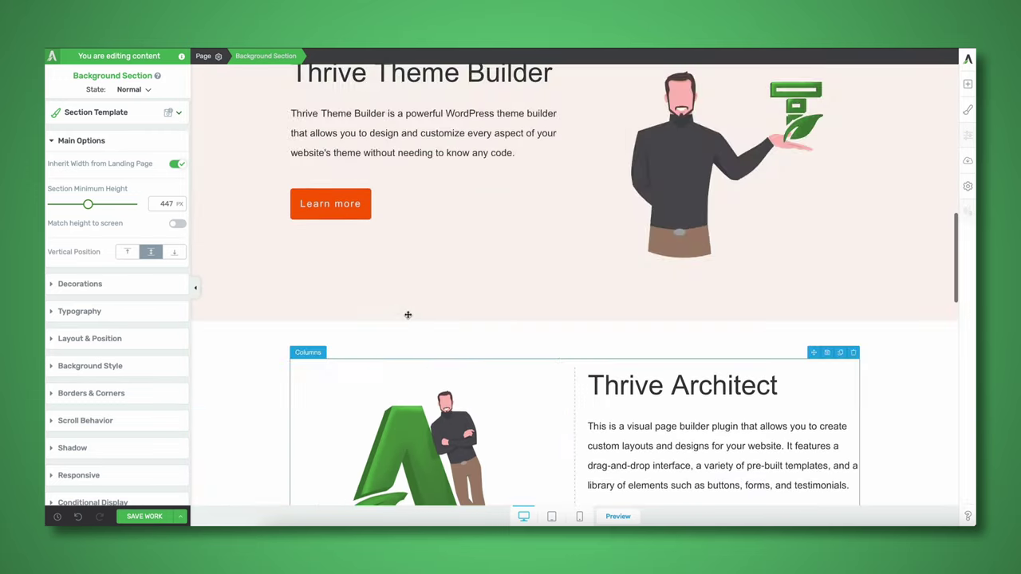
{"action": "scroll", "coordinate": [408, 314], "scroll_direction": "up", "scroll_amount": 1}
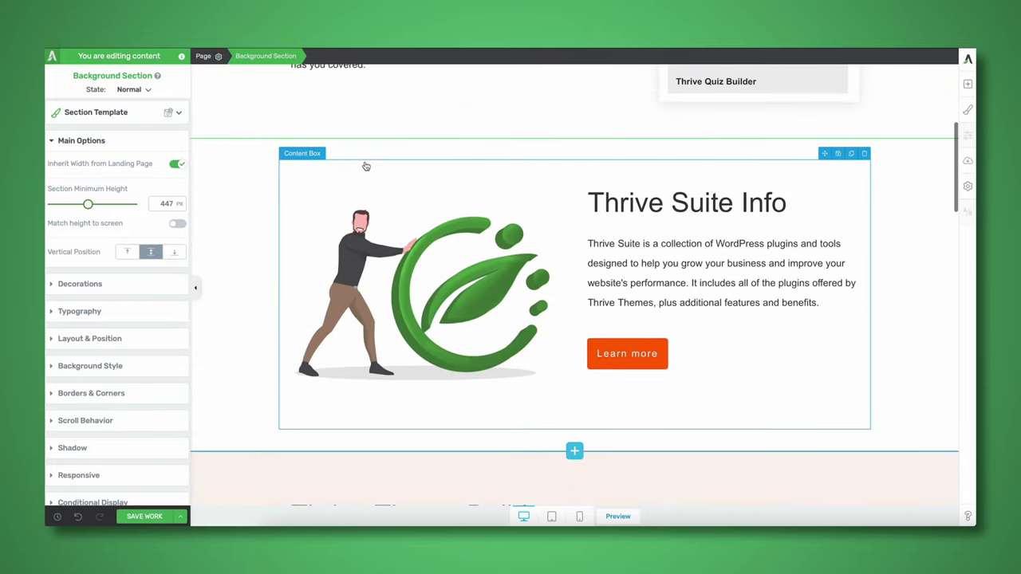
{"action": "scroll", "coordinate": [433, 232], "scroll_direction": "down", "scroll_amount": 3}
{"action": "scroll", "coordinate": [433, 232], "scroll_direction": "up", "scroll_amount": 3}
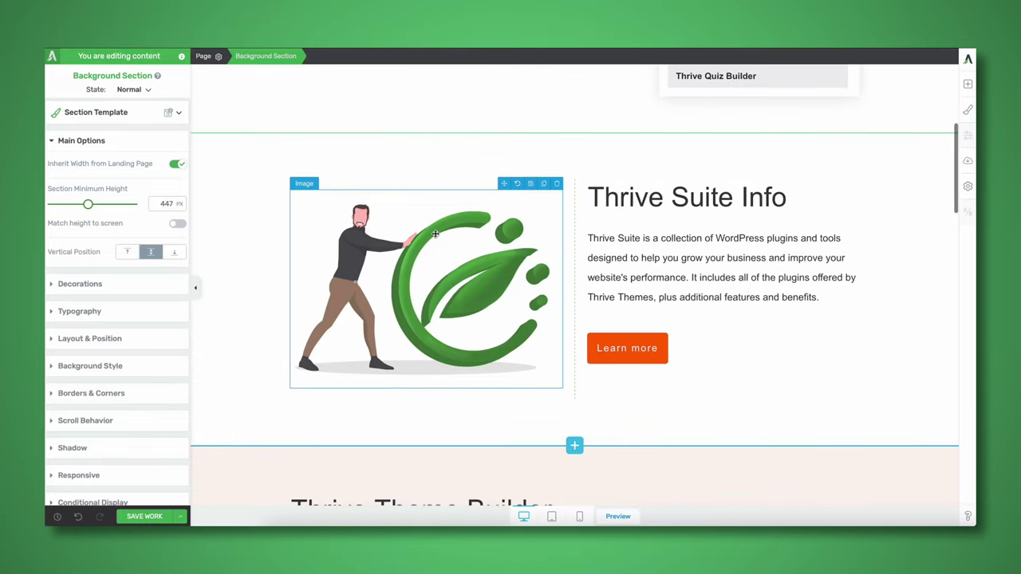
{"action": "scroll", "coordinate": [434, 232], "scroll_direction": "up", "scroll_amount": 4}
{"action": "scroll", "coordinate": [435, 232], "scroll_direction": "down", "scroll_amount": 10}
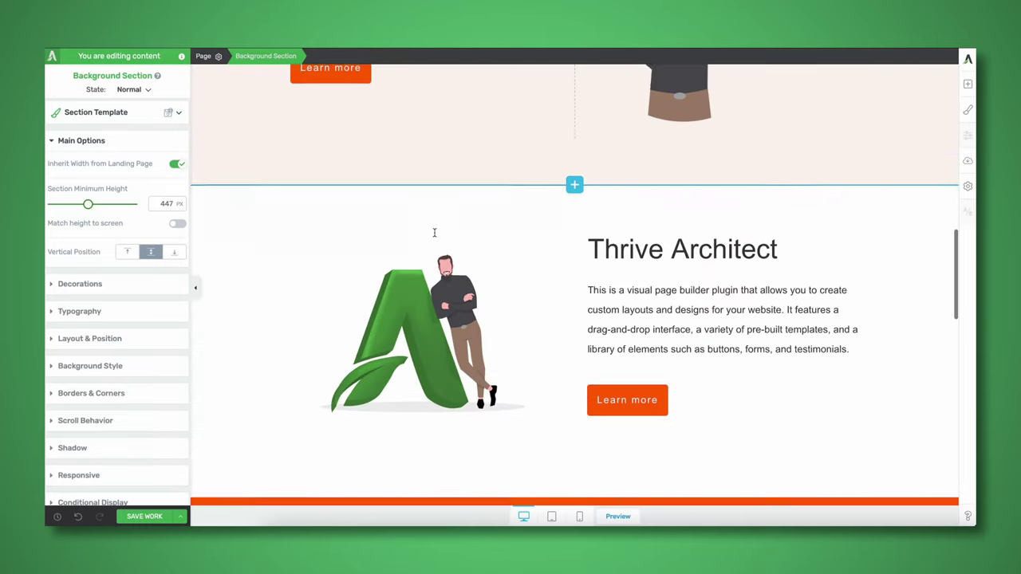
{"action": "scroll", "coordinate": [434, 232], "scroll_direction": "down", "scroll_amount": 8}
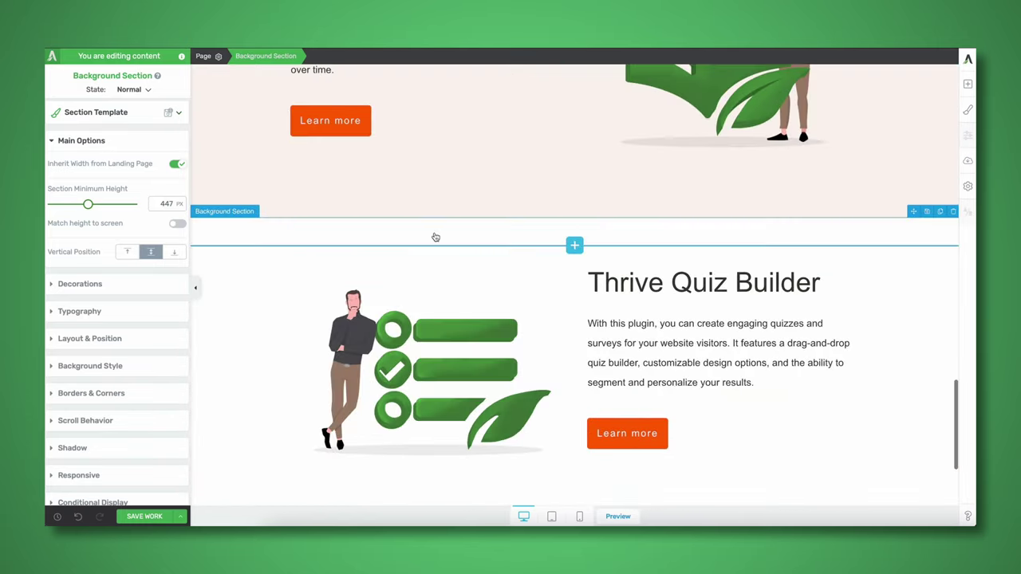
- Underline the words "Thrive Suite Educational Program" in the orange banner's text
{"action": "scroll", "coordinate": [435, 237], "scroll_direction": "up", "scroll_amount": 15}
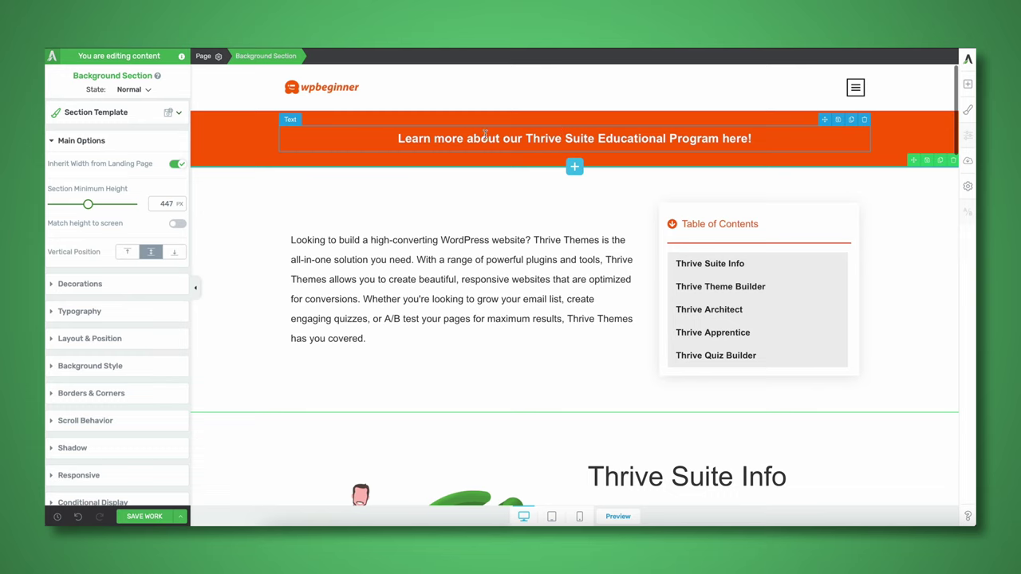
{"action": "left_click", "coordinate": [594, 138]}
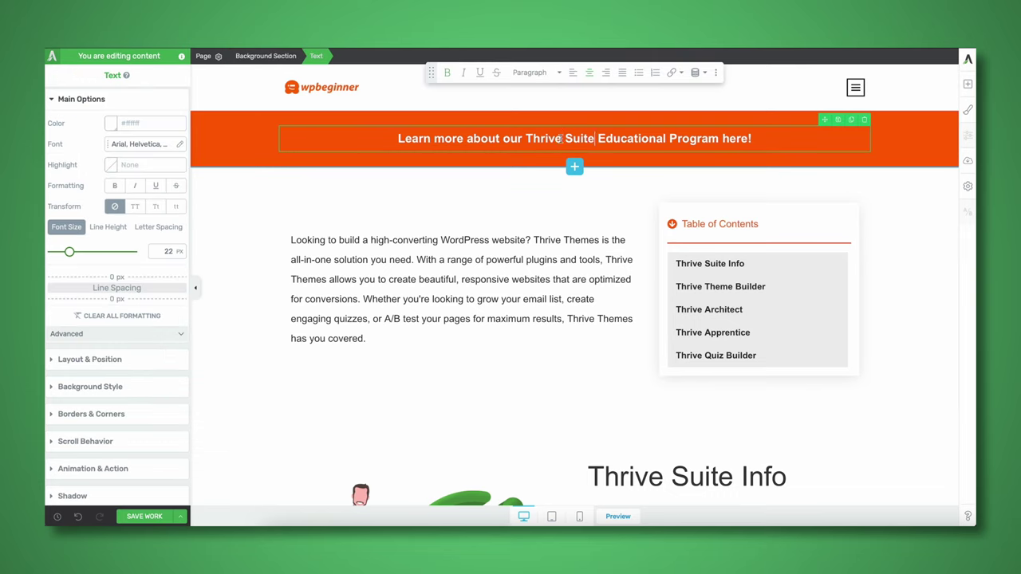
{"action": "left_click_drag", "start_coordinate": [527, 134], "coordinate": [714, 139]}
{"action": "left_click", "coordinate": [480, 72]}
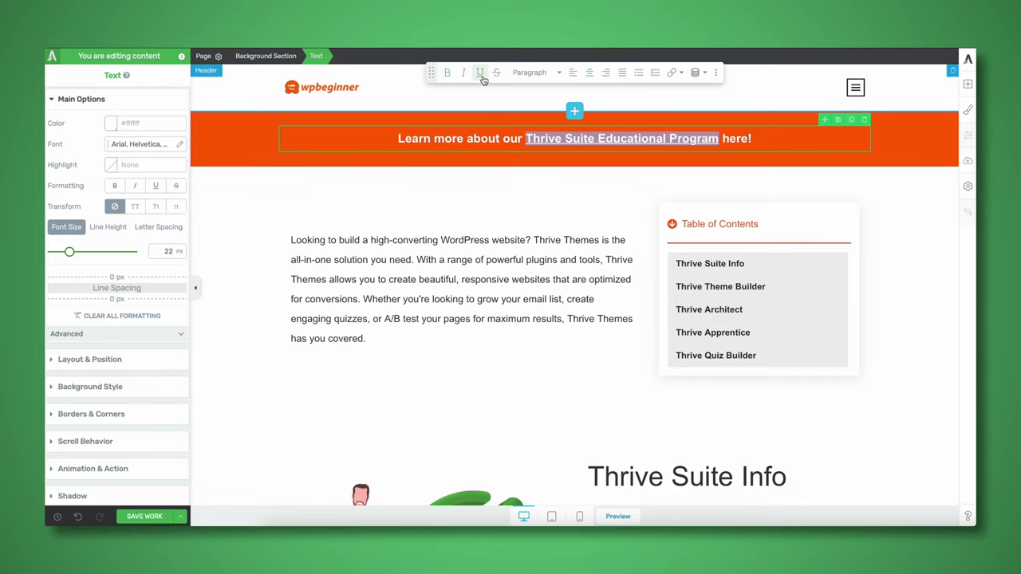
{"action": "left_click", "coordinate": [316, 188]}
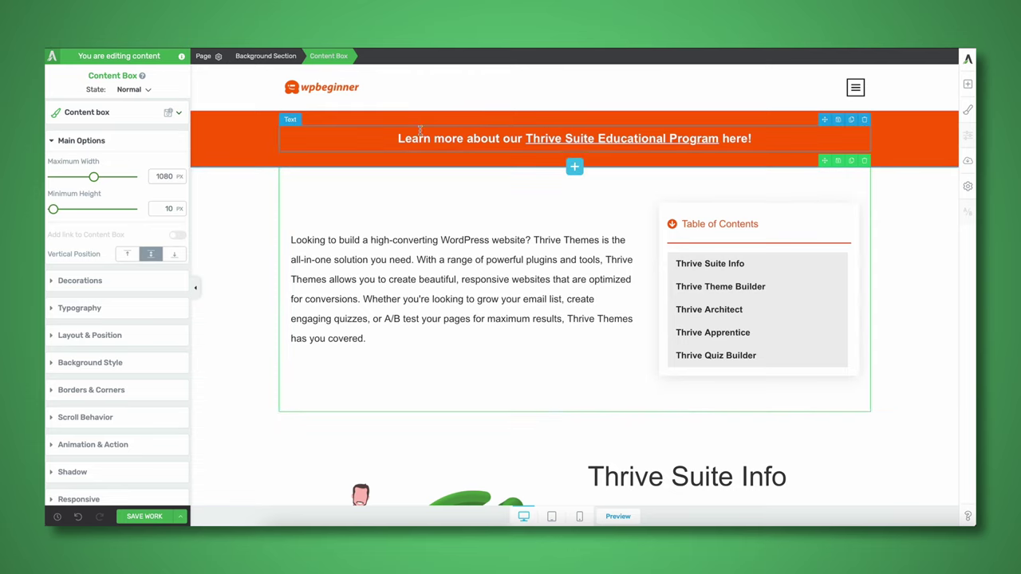
{"action": "left_click", "coordinate": [536, 138]}
{"action": "key", "text": "Escape"}
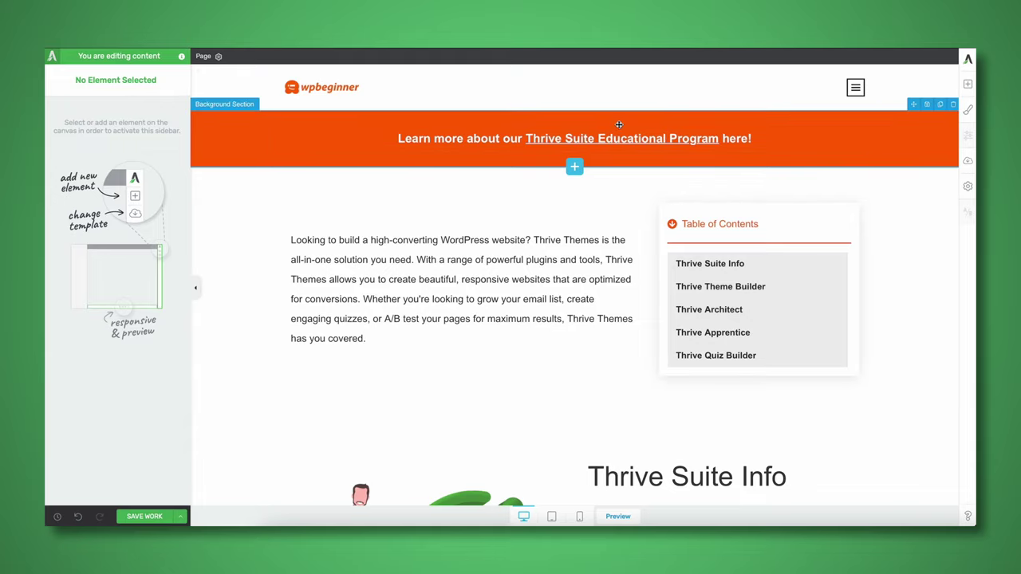
- Examine the introduction text, the table of contents entries and the section headings they refer to
{"action": "scroll", "coordinate": [604, 200], "scroll_direction": "down", "scroll_amount": 1}
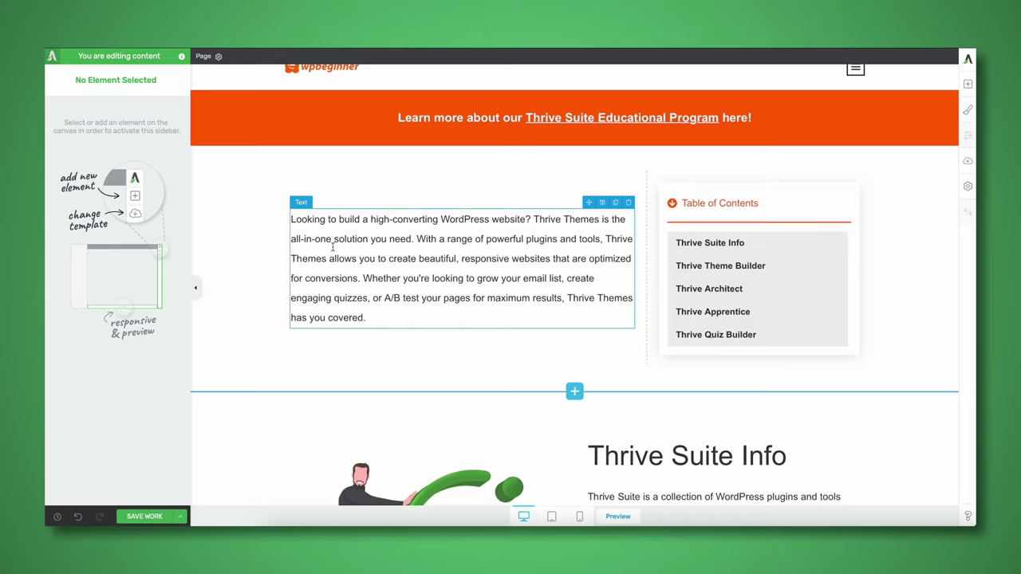
{"action": "left_click", "coordinate": [363, 217]}
{"action": "left_click_drag", "start_coordinate": [363, 217], "coordinate": [536, 219]}
{"action": "left_click", "coordinate": [508, 259]}
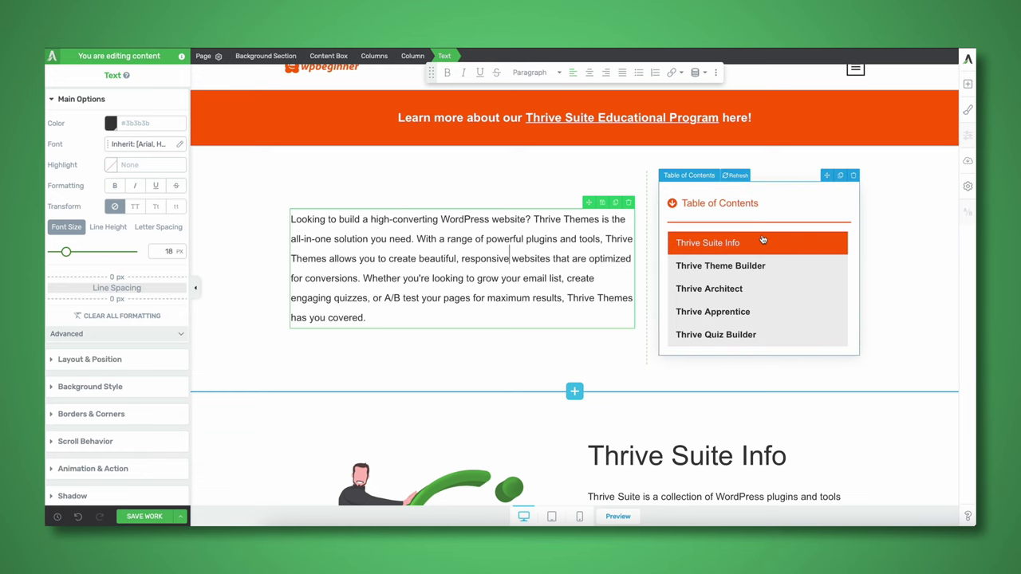
{"action": "scroll", "coordinate": [761, 239], "scroll_direction": "down", "scroll_amount": 5}
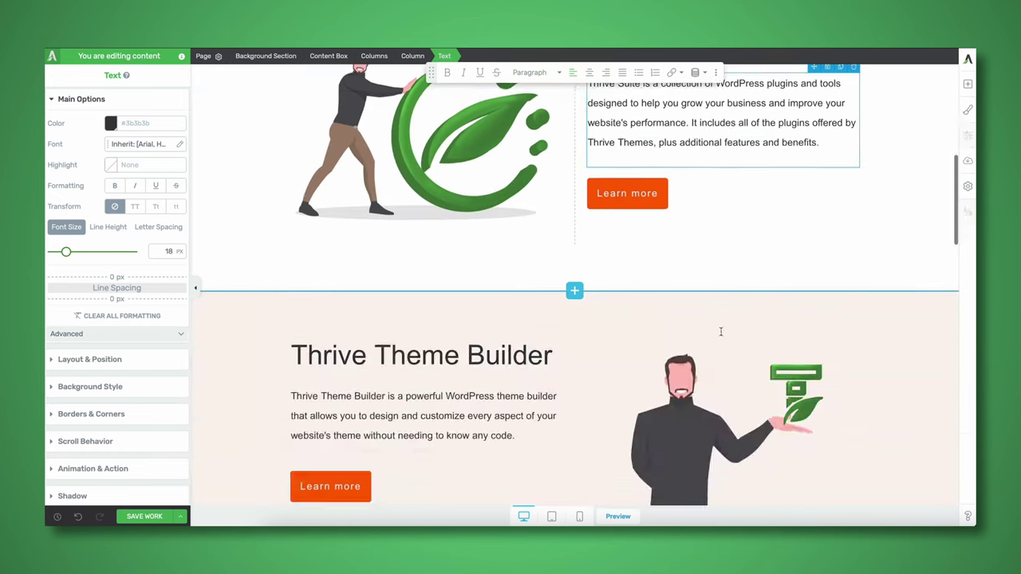
{"action": "scroll", "coordinate": [722, 332], "scroll_direction": "up", "scroll_amount": 3}
{"action": "left_click", "coordinate": [714, 294]}
{"action": "scroll", "coordinate": [709, 292], "scroll_direction": "up", "scroll_amount": 3}
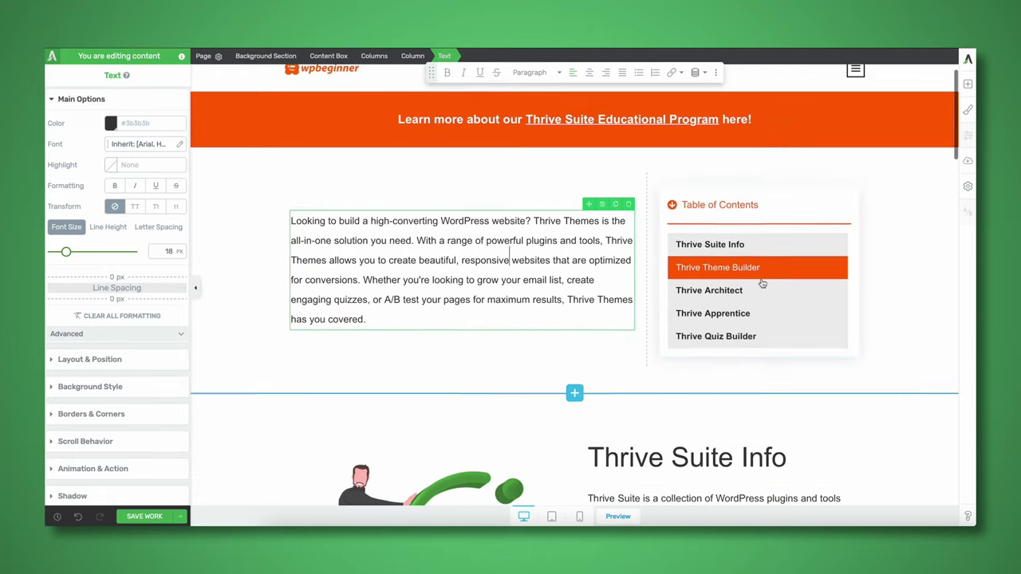
{"action": "scroll", "coordinate": [702, 287], "scroll_direction": "down", "scroll_amount": 3}
{"action": "triple_click", "coordinate": [623, 279]}
{"action": "left_click", "coordinate": [622, 278]}
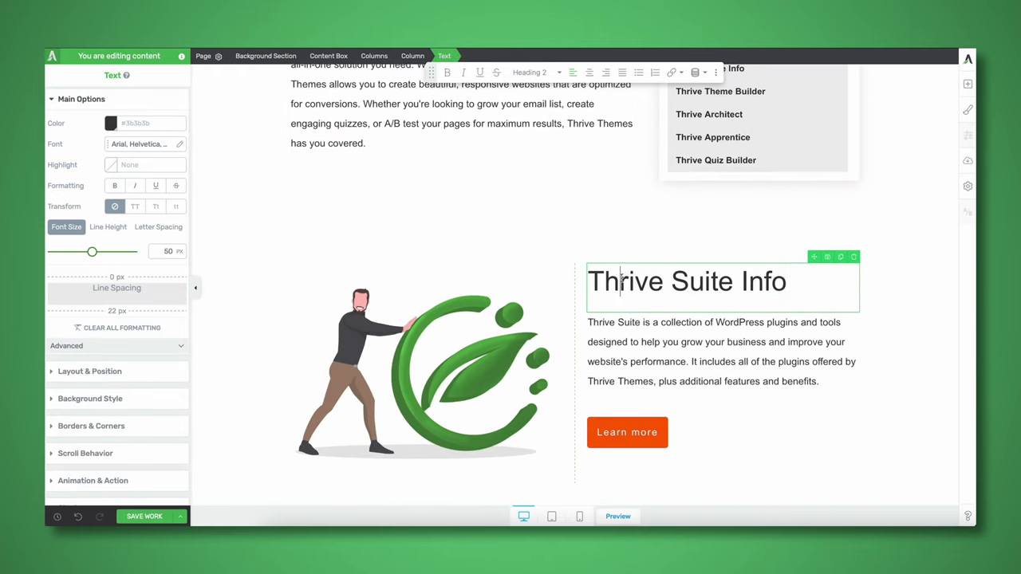
{"action": "scroll", "coordinate": [622, 278], "scroll_direction": "up", "scroll_amount": 3}
{"action": "left_click", "coordinate": [630, 279]}
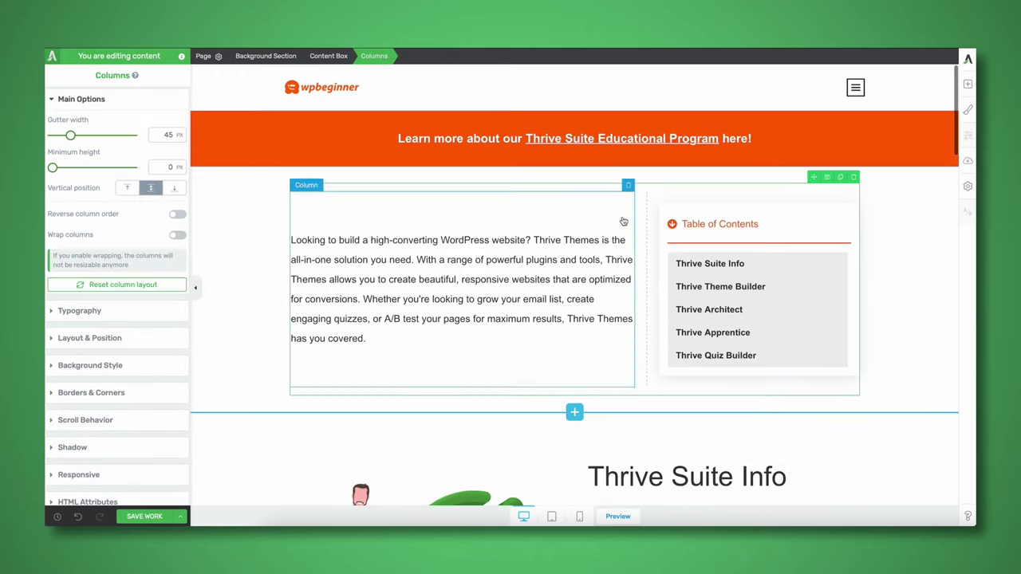
- Add a button below the introduction text and label it "Explore more"
{"action": "left_click", "coordinate": [967, 86]}
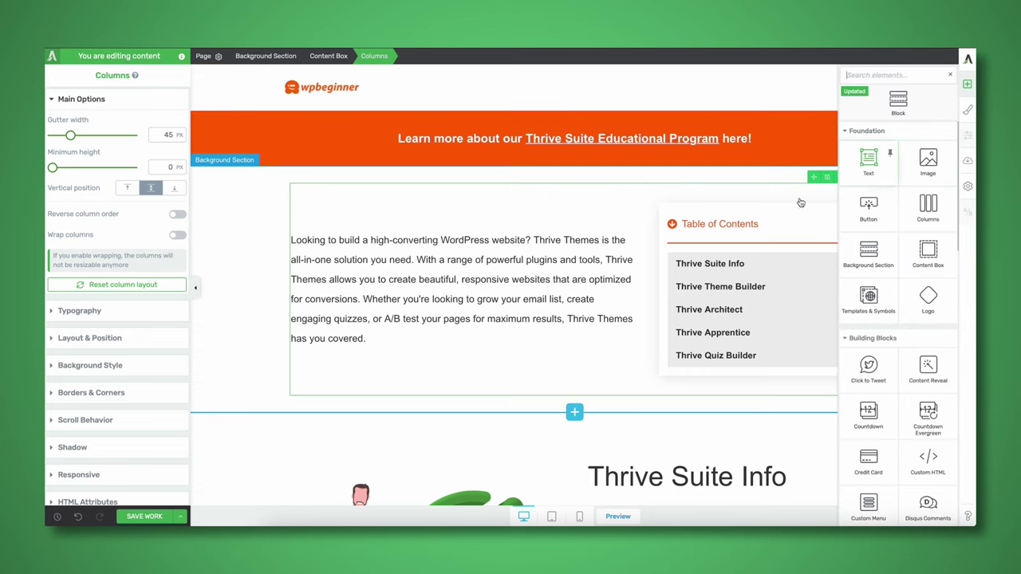
{"action": "left_click_drag", "start_coordinate": [867, 205], "coordinate": [452, 334]}
{"action": "double_click", "coordinate": [342, 347]}
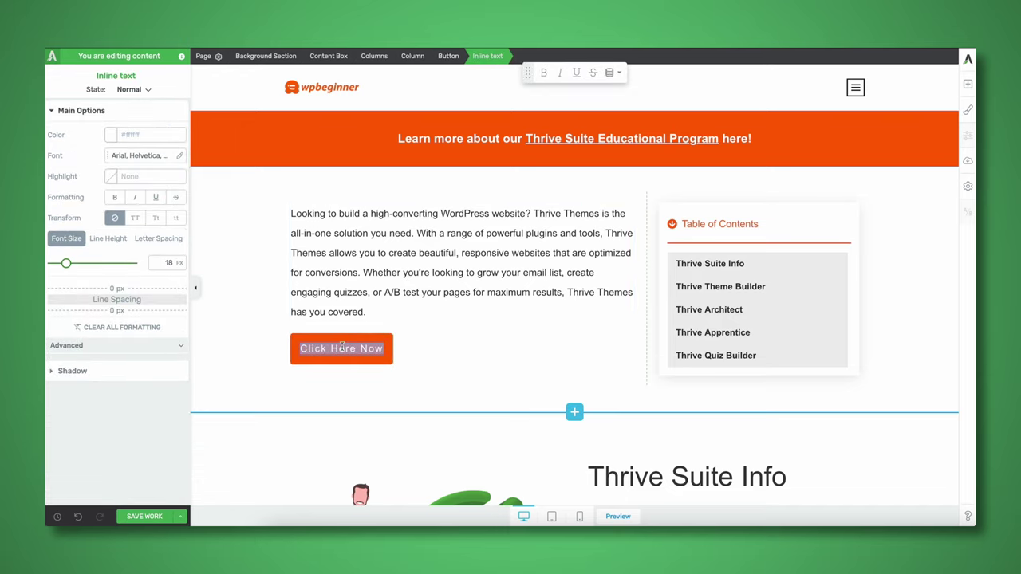
{"action": "type", "text": "Explore more"}
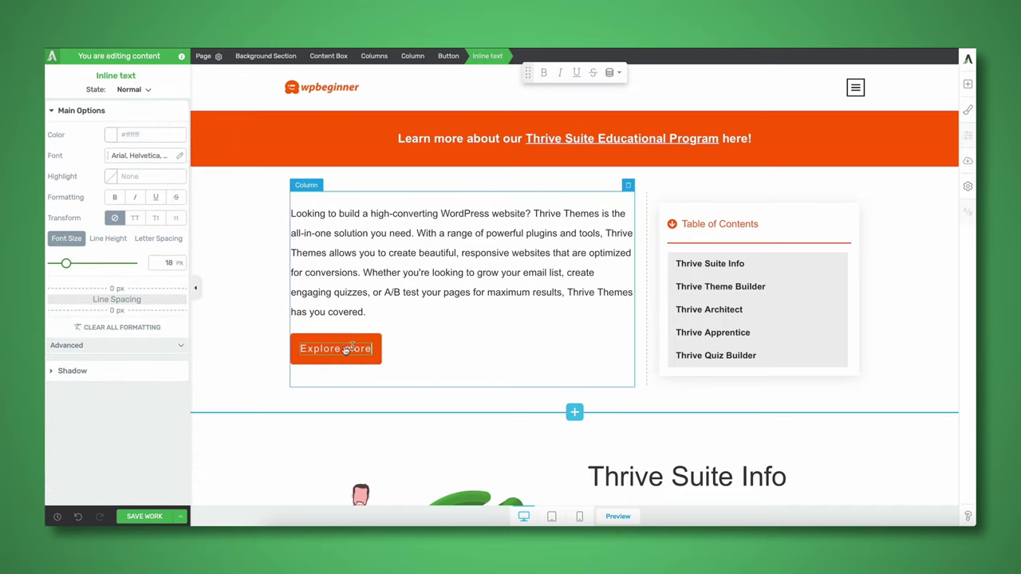
{"action": "left_click", "coordinate": [428, 379]}
- Link the "Explore more" button to the Thrive Suite Info heading with a jumplink
{"action": "left_click", "coordinate": [375, 357]}
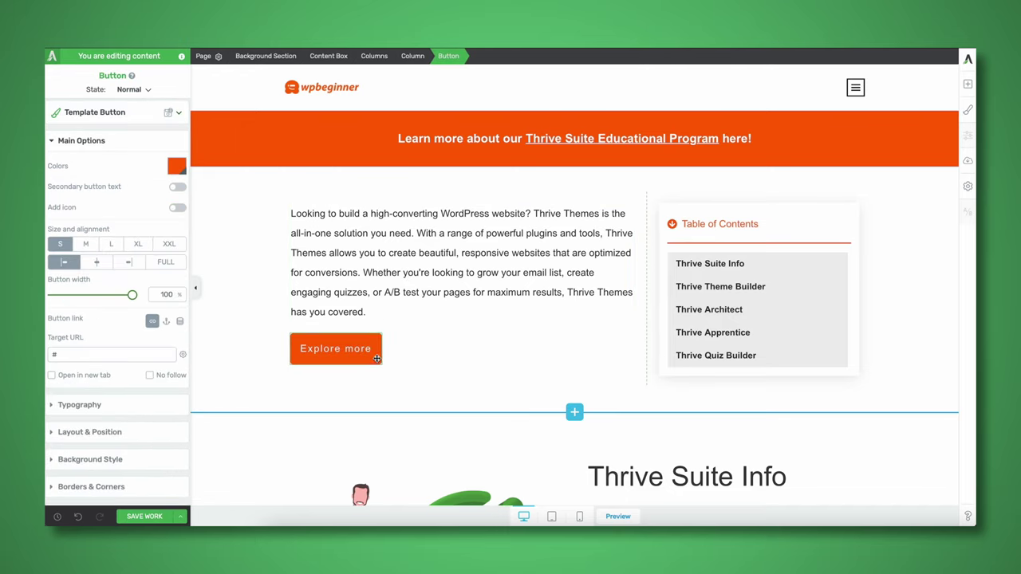
{"action": "left_click", "coordinate": [166, 321]}
{"action": "left_click", "coordinate": [75, 363]}
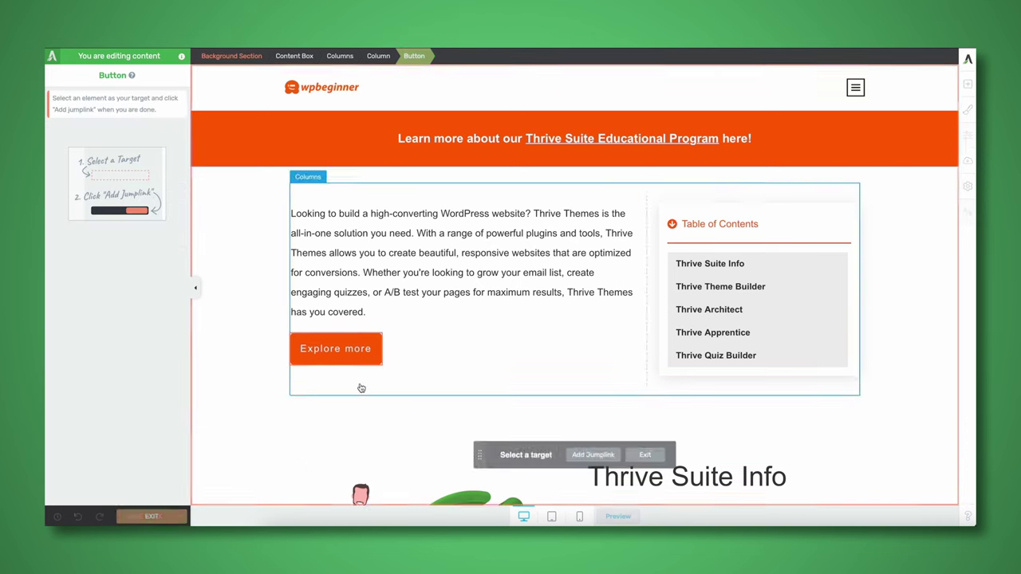
{"action": "scroll", "coordinate": [361, 388], "scroll_direction": "down", "scroll_amount": 4}
{"action": "left_click", "coordinate": [686, 182]}
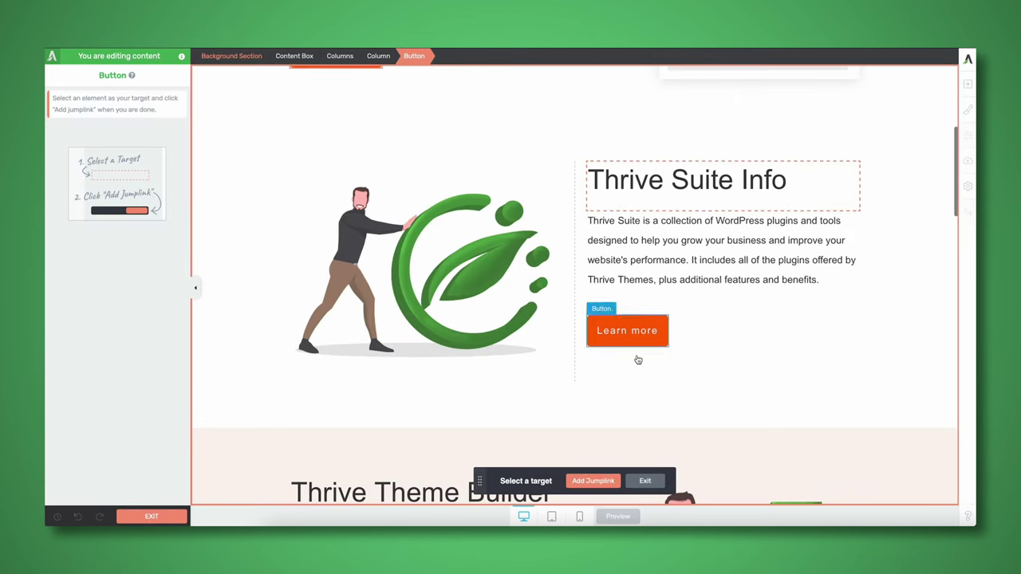
{"action": "left_click", "coordinate": [593, 481]}
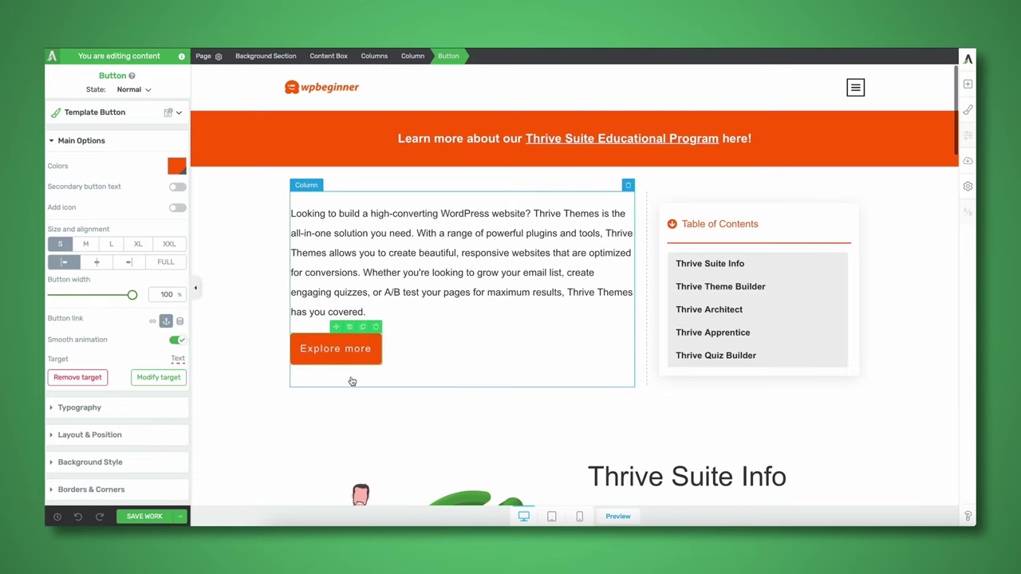
- Examine the headings, descriptions and "Learn more" buttons of the Thrive Suite Info and Thrive Theme Builder sections
{"action": "scroll", "coordinate": [360, 373], "scroll_direction": "down", "scroll_amount": 1}
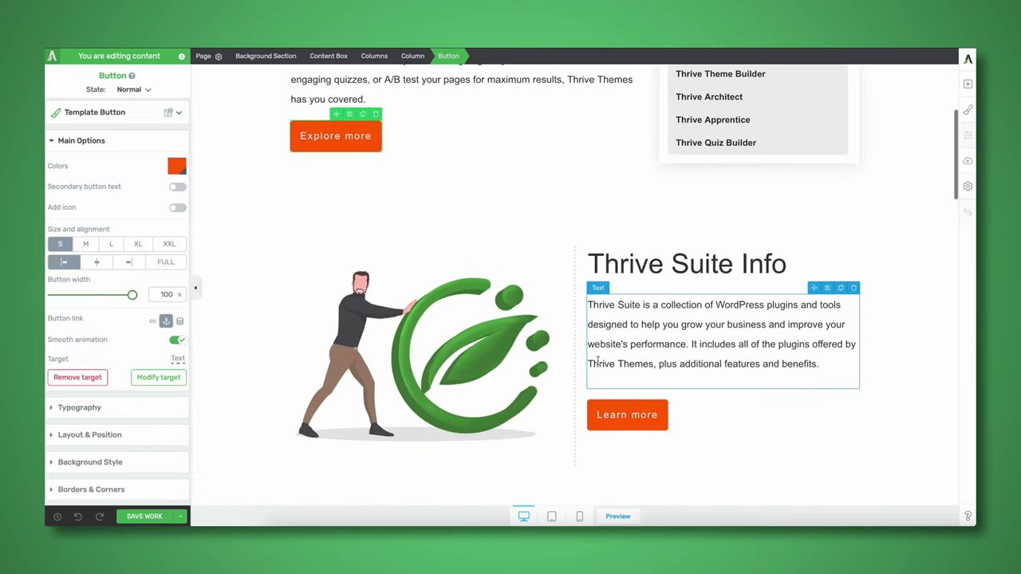
{"action": "scroll", "coordinate": [658, 445], "scroll_direction": "down", "scroll_amount": 2}
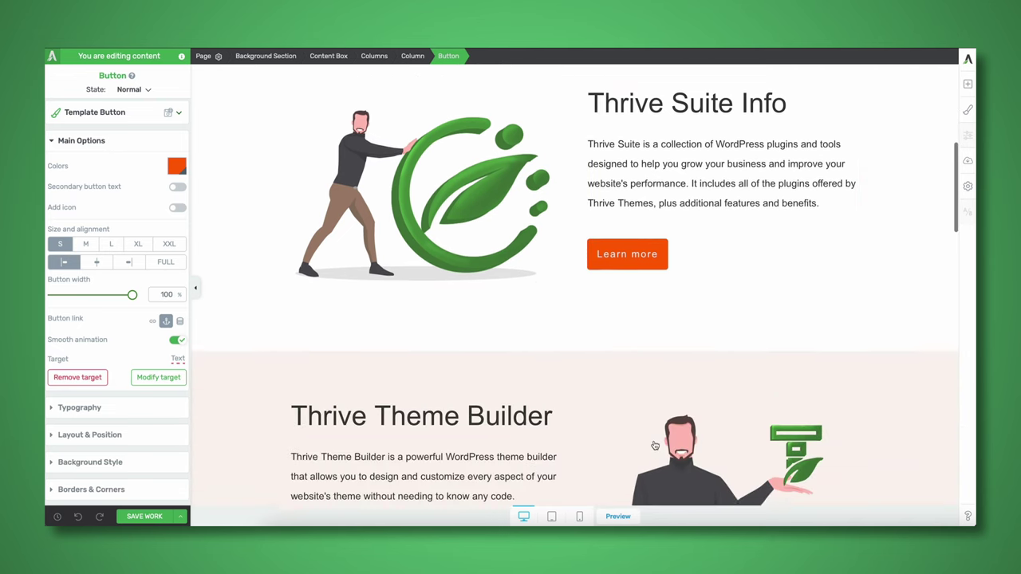
{"action": "scroll", "coordinate": [656, 445], "scroll_direction": "down", "scroll_amount": 4}
{"action": "scroll", "coordinate": [378, 302], "scroll_direction": "up", "scroll_amount": 3}
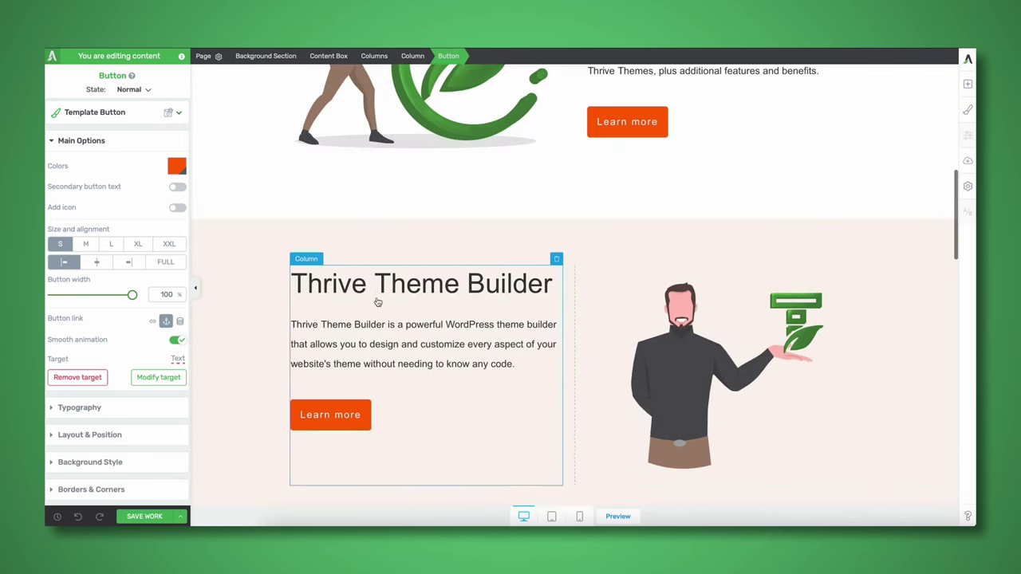
{"action": "scroll", "coordinate": [378, 302], "scroll_direction": "up", "scroll_amount": 1}
{"action": "scroll", "coordinate": [540, 292], "scroll_direction": "down", "scroll_amount": 1}
{"action": "scroll", "coordinate": [636, 233], "scroll_direction": "up", "scroll_amount": 1}
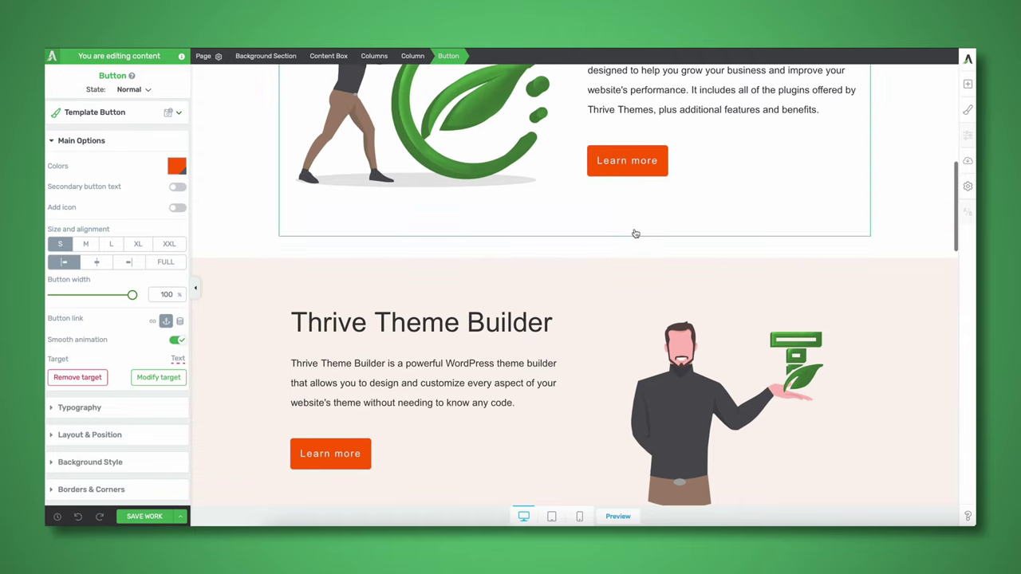
{"action": "left_click", "coordinate": [604, 169]}
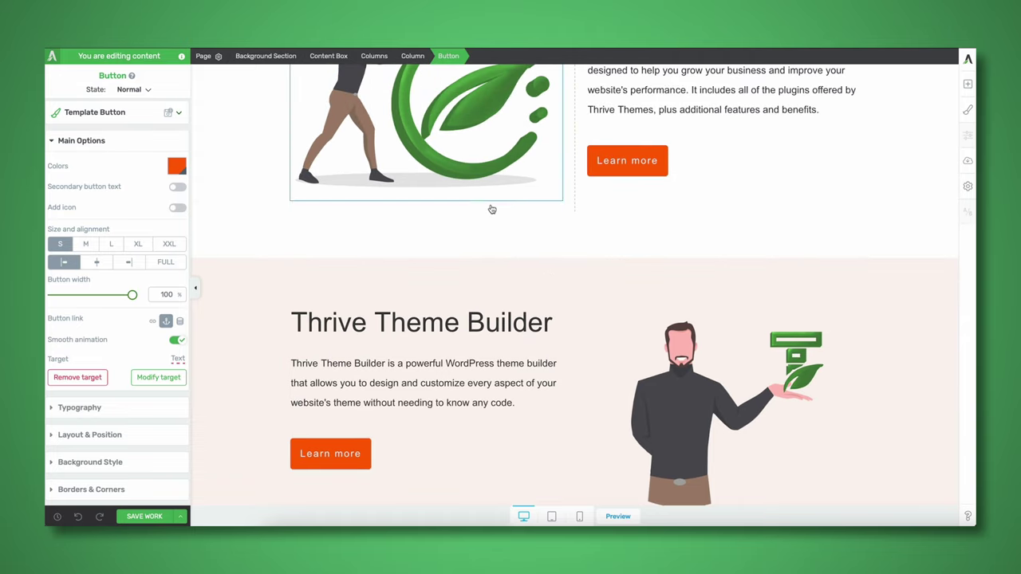
{"action": "scroll", "coordinate": [619, 235], "scroll_direction": "up", "scroll_amount": 3}
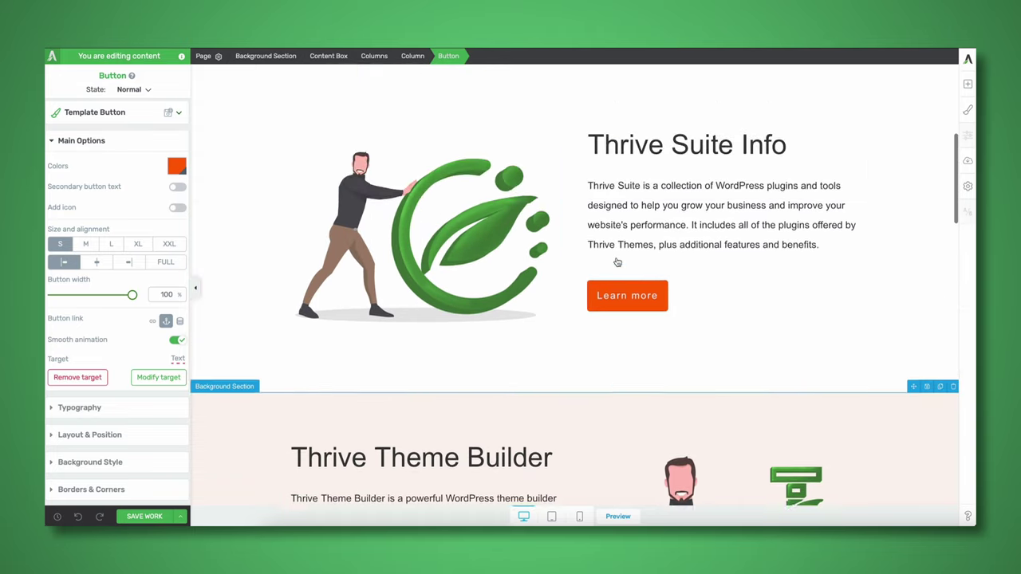
{"action": "scroll", "coordinate": [722, 351], "scroll_direction": "down", "scroll_amount": 4}
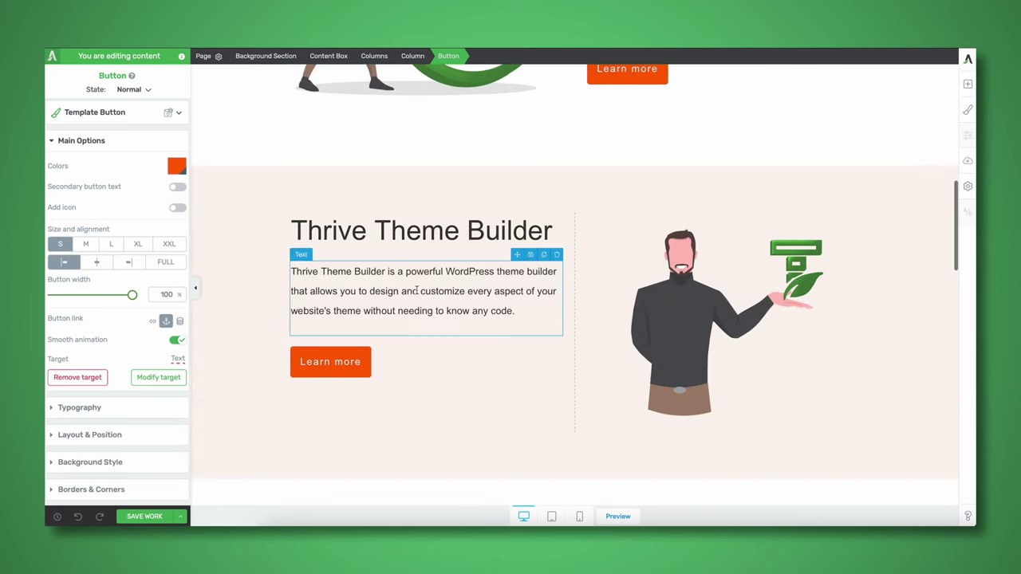
{"action": "scroll", "coordinate": [486, 274], "scroll_direction": "up", "scroll_amount": 3}
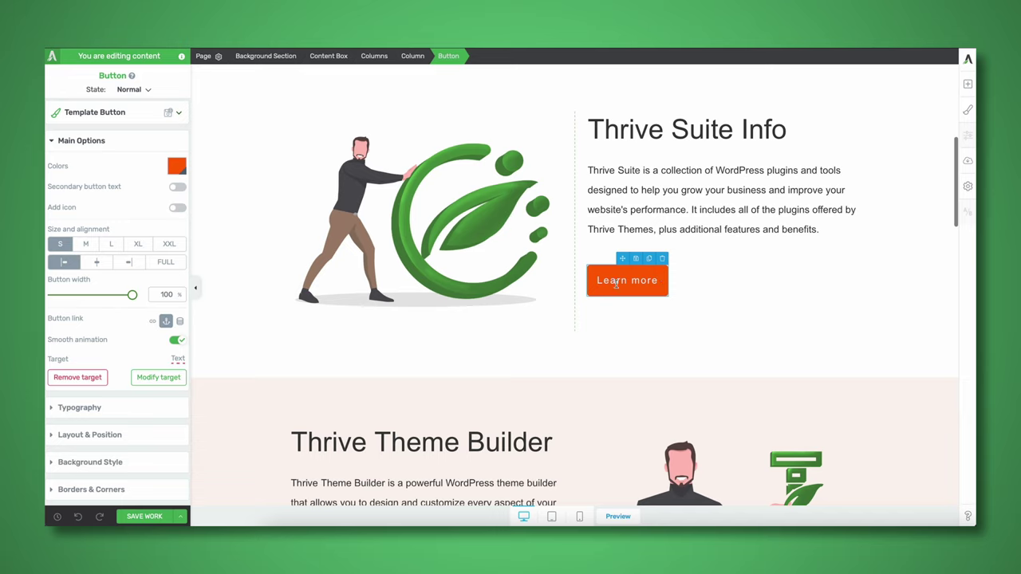
{"action": "triple_click", "coordinate": [594, 126]}
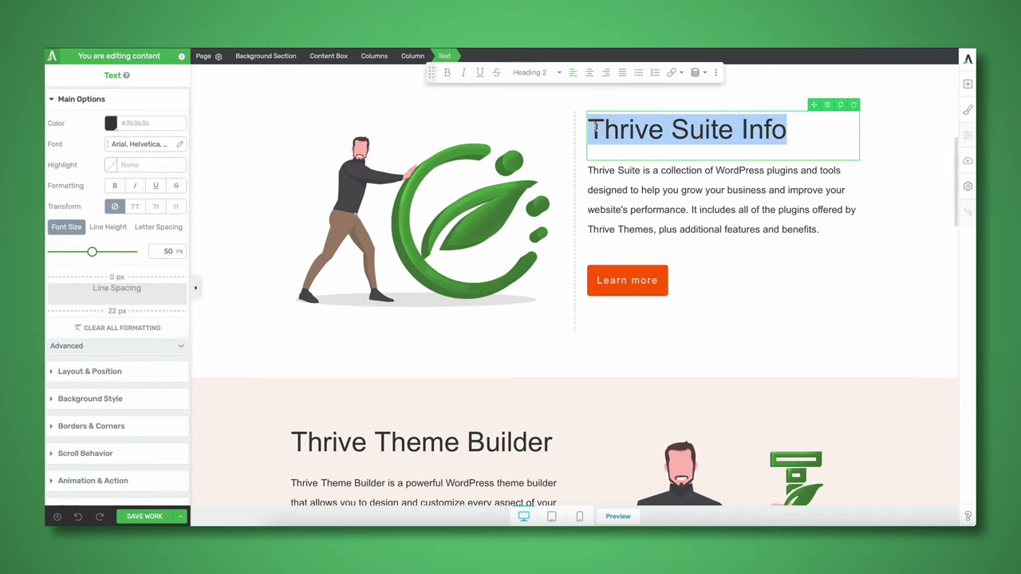
{"action": "key", "text": "Right"}
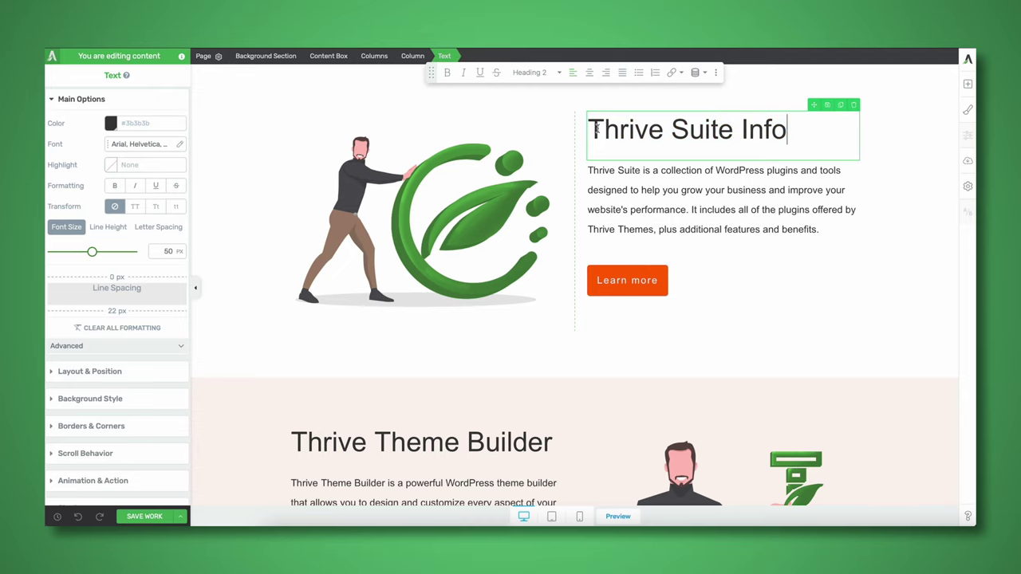
- Insert an FAQ page block with four collapsible questions below the Thrive Quiz Builder section
{"action": "scroll", "coordinate": [558, 223], "scroll_direction": "down", "scroll_amount": 4}
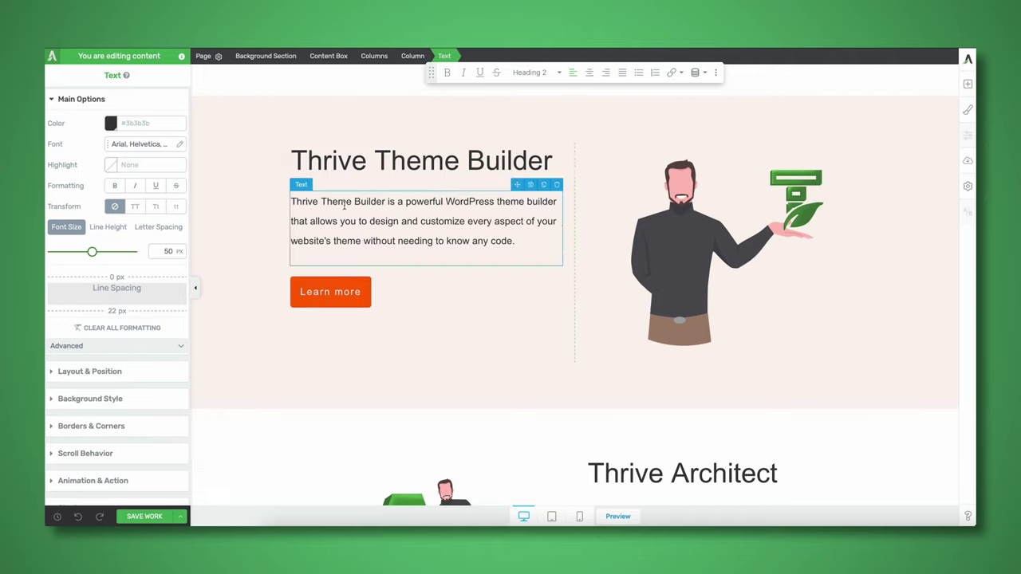
{"action": "scroll", "coordinate": [463, 195], "scroll_direction": "down", "scroll_amount": 15}
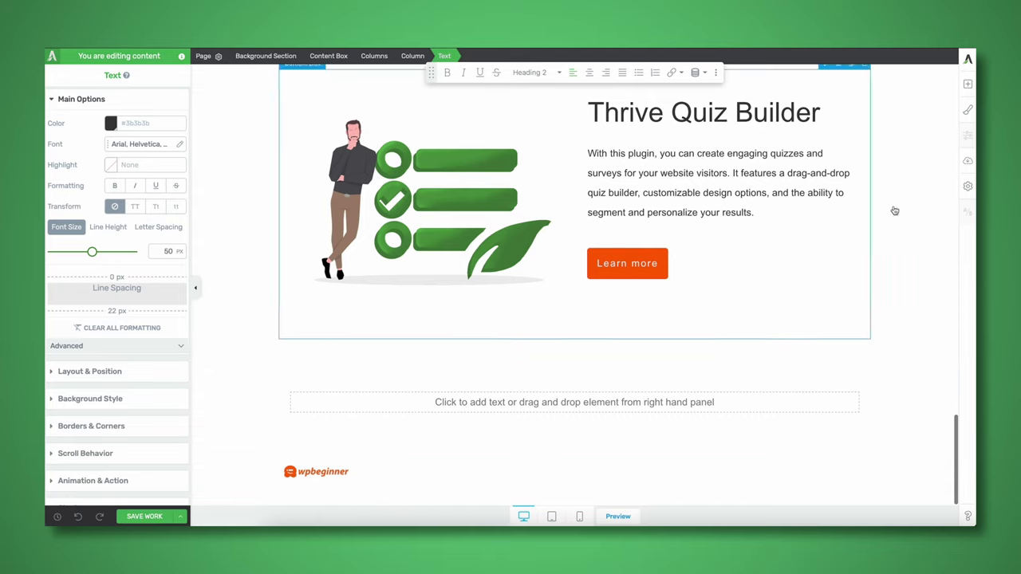
{"action": "left_click", "coordinate": [967, 84]}
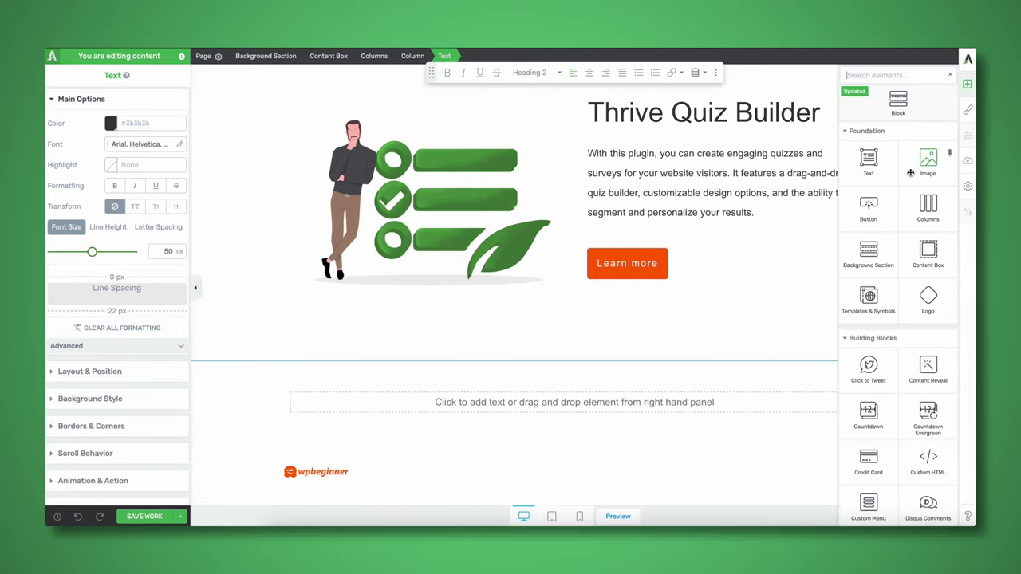
{"action": "left_click_drag", "start_coordinate": [903, 98], "coordinate": [554, 396]}
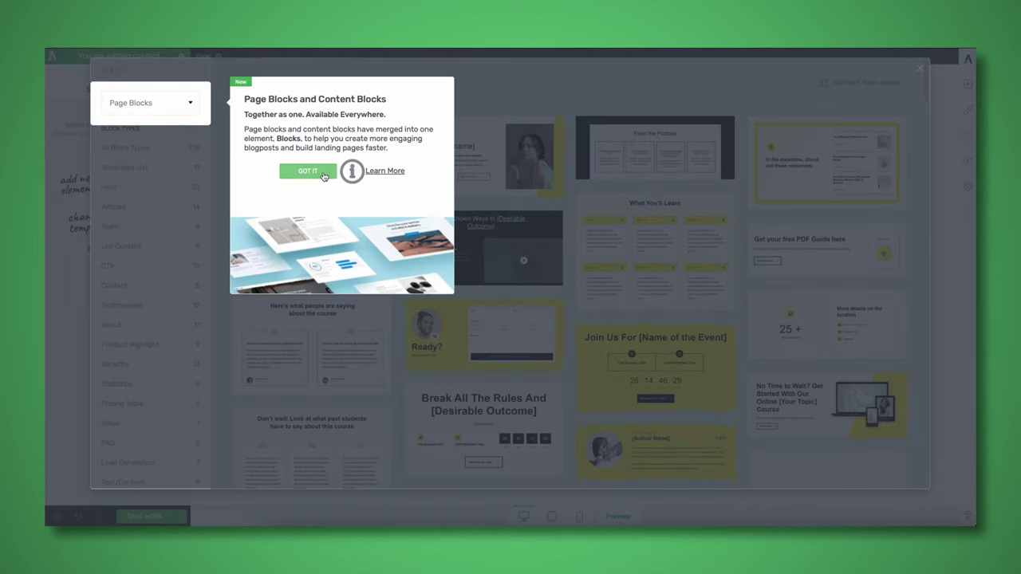
{"action": "left_click", "coordinate": [323, 173]}
{"action": "left_click", "coordinate": [144, 421]}
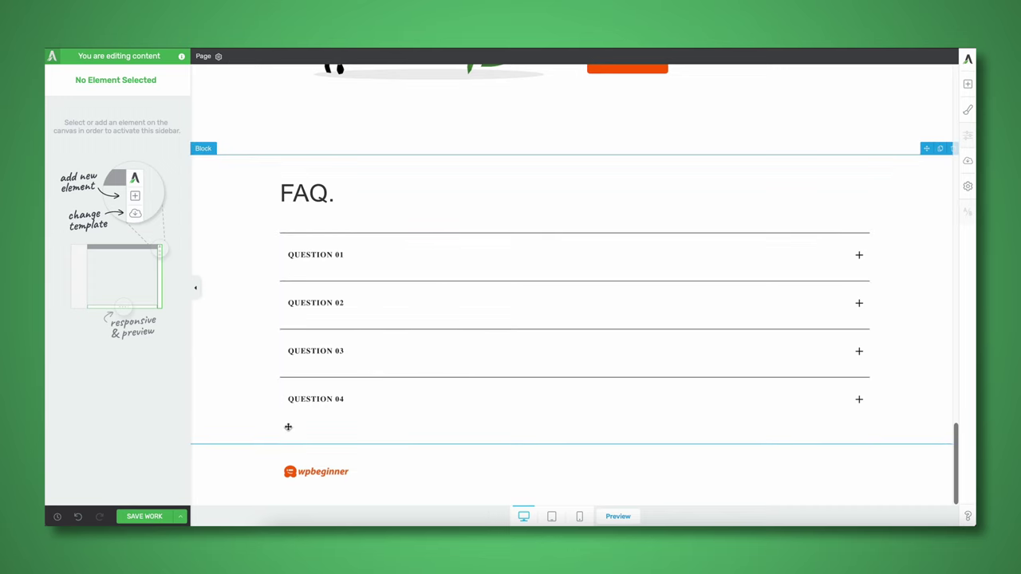
{"action": "scroll", "coordinate": [288, 427], "scroll_direction": "up", "scroll_amount": 5}
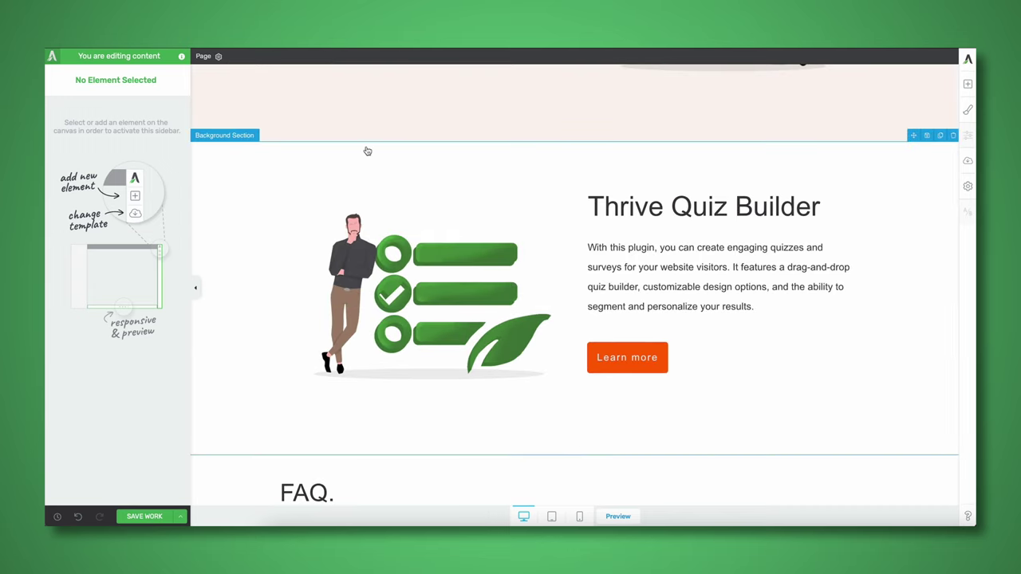
{"action": "scroll", "coordinate": [567, 303], "scroll_direction": "down", "scroll_amount": 3}
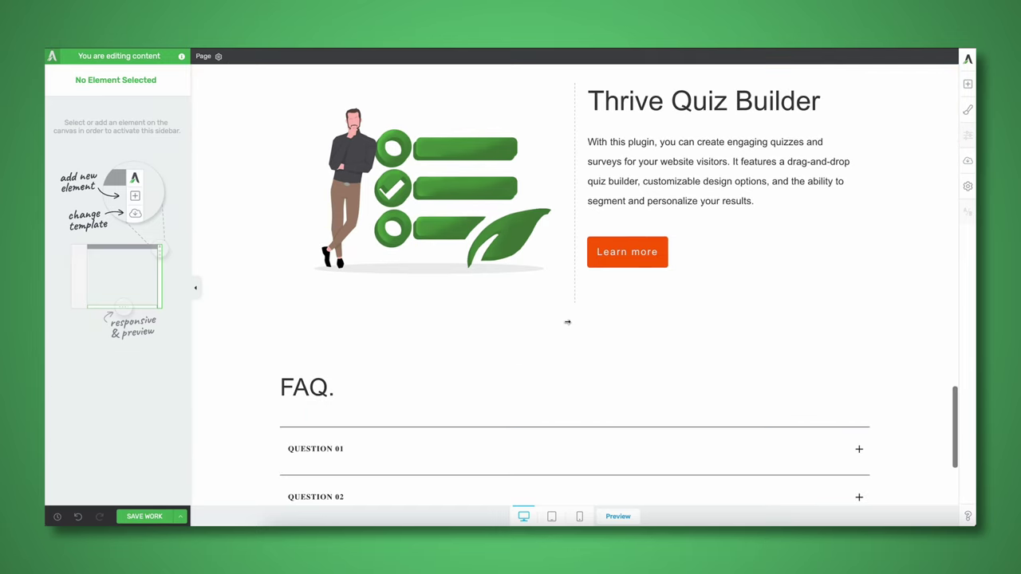
- Set the FAQ block's background colour to the pale theme colour #fbf3ef
{"action": "left_click", "coordinate": [240, 295]}
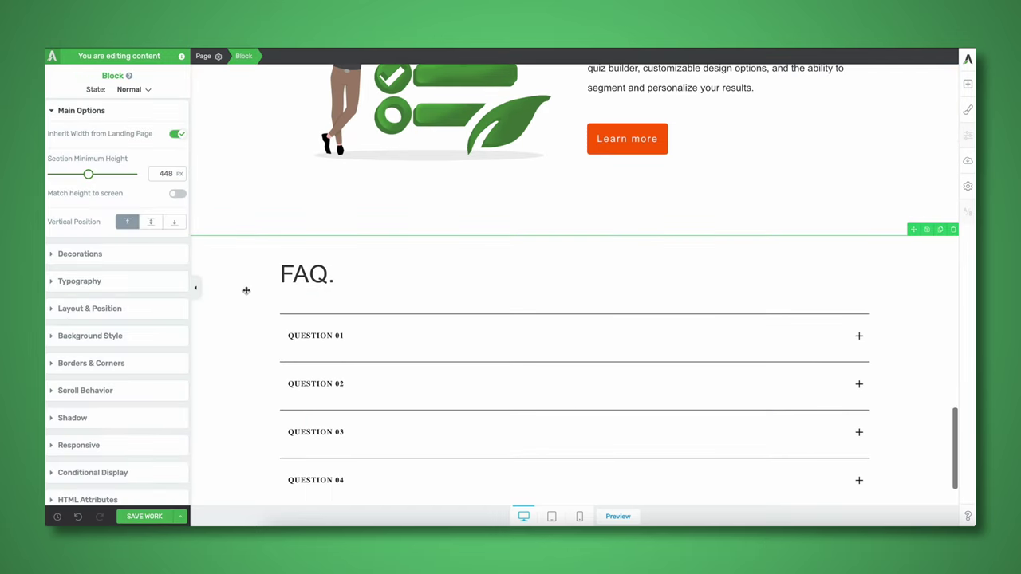
{"action": "left_click", "coordinate": [124, 342]}
{"action": "left_click", "coordinate": [53, 287]}
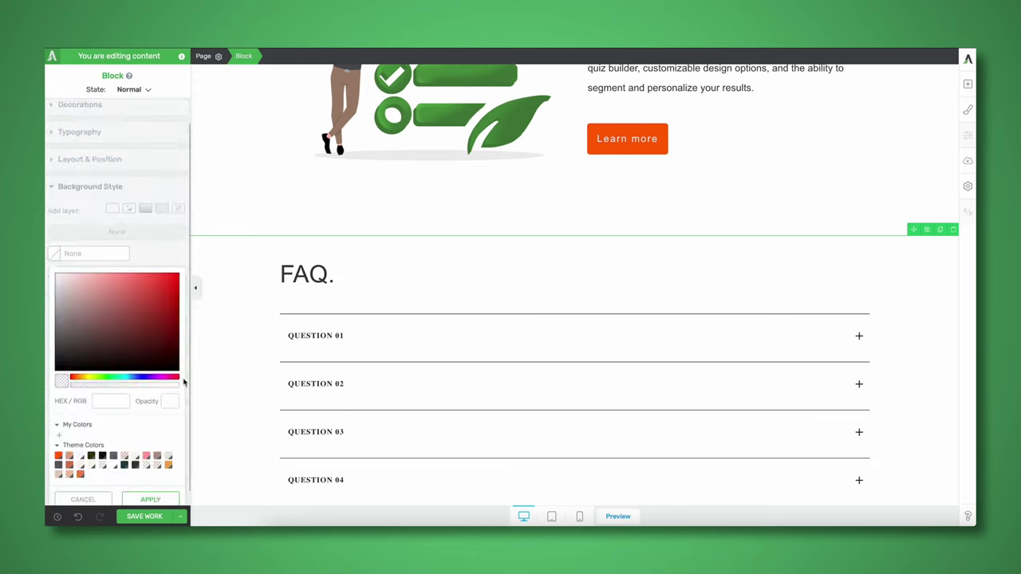
{"action": "left_click", "coordinate": [135, 453]}
{"action": "left_click", "coordinate": [149, 490]}
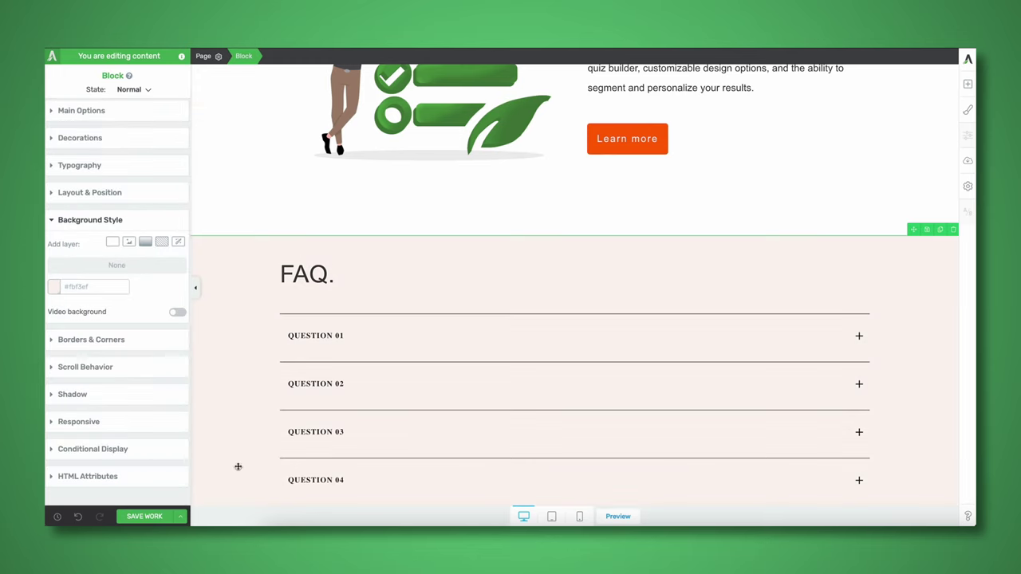
- Compare the margins and padding of the FAQ block and Thrive Quiz Builder section, and check the spacing of the sections above
{"action": "scroll", "coordinate": [239, 466], "scroll_direction": "up", "scroll_amount": 2}
{"action": "left_click", "coordinate": [111, 195]}
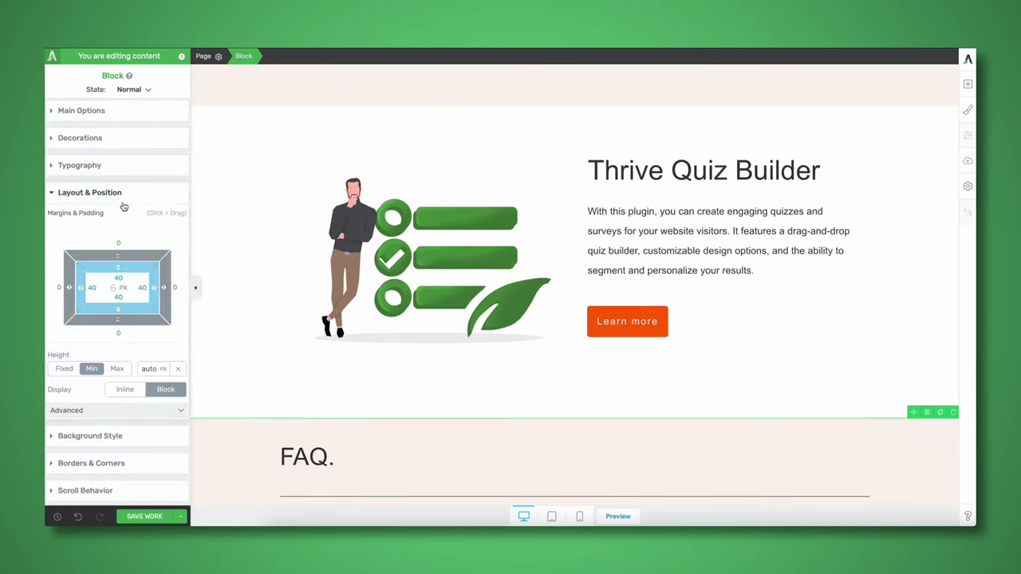
{"action": "scroll", "coordinate": [195, 433], "scroll_direction": "down", "scroll_amount": 1}
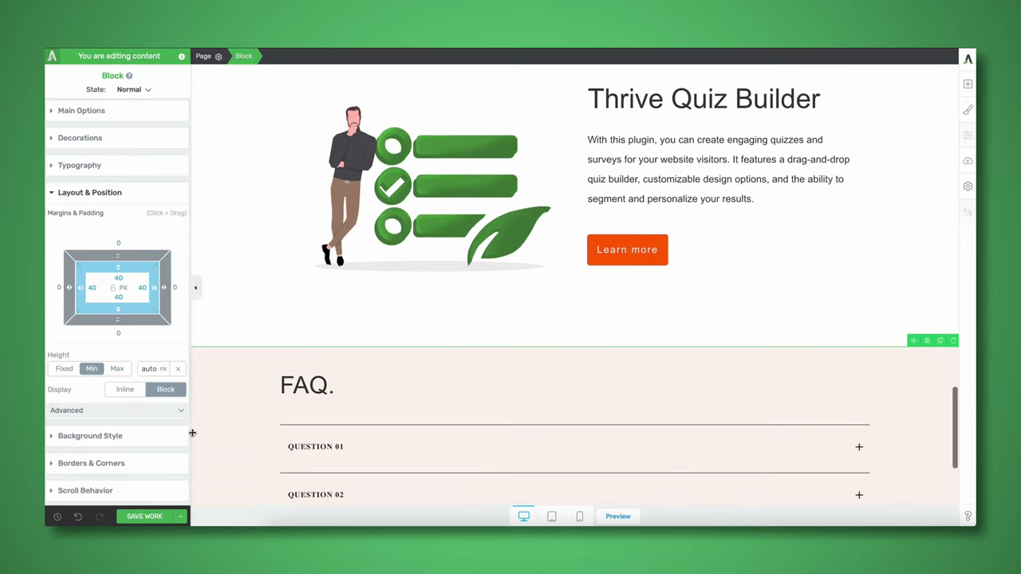
{"action": "scroll", "coordinate": [251, 413], "scroll_direction": "up", "scroll_amount": 3}
{"action": "left_click", "coordinate": [252, 292]}
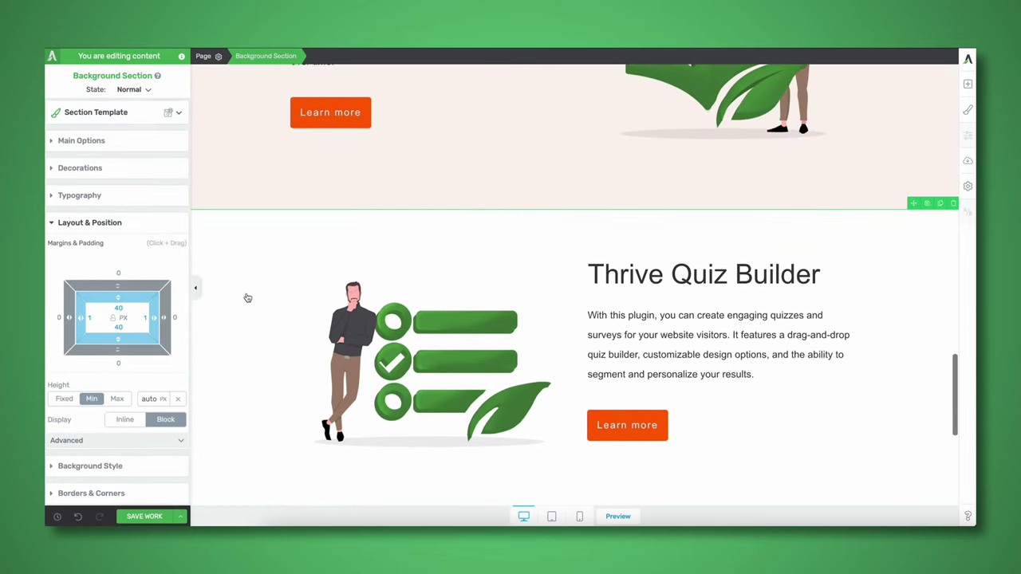
{"action": "scroll", "coordinate": [239, 348], "scroll_direction": "up", "scroll_amount": 3}
{"action": "scroll", "coordinate": [279, 351], "scroll_direction": "down", "scroll_amount": 5}
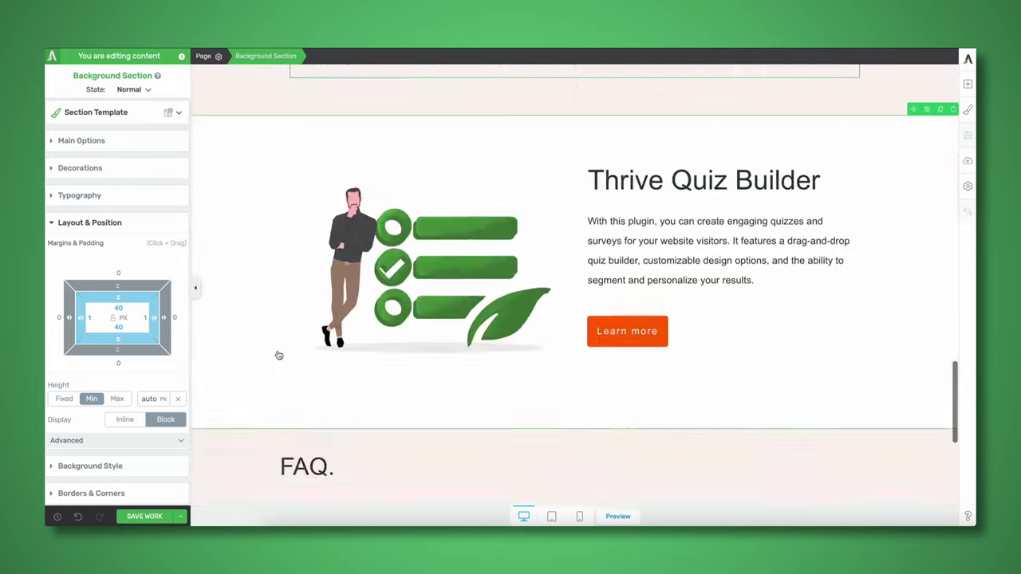
{"action": "scroll", "coordinate": [278, 352], "scroll_direction": "up", "scroll_amount": 8}
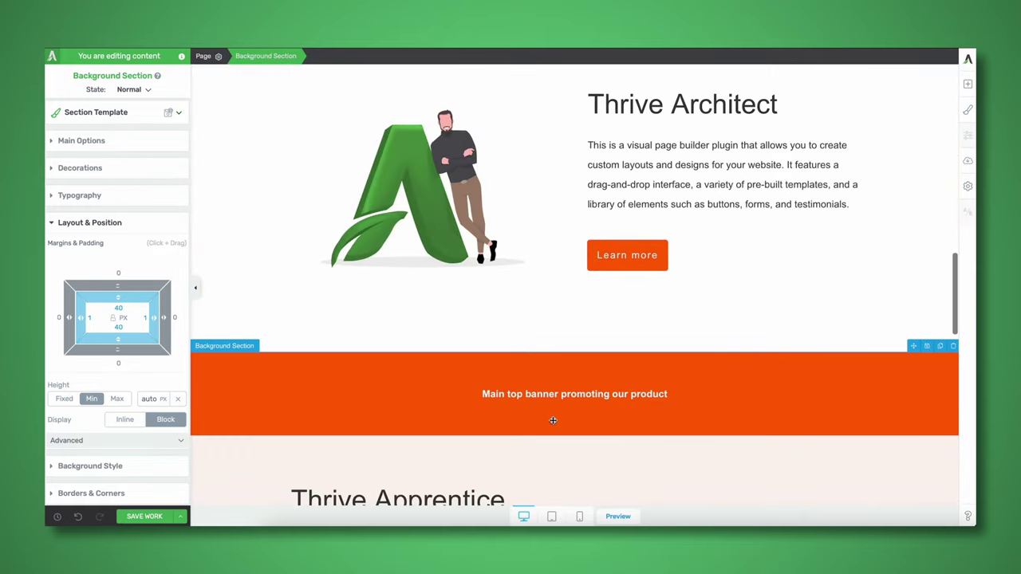
{"action": "scroll", "coordinate": [551, 422], "scroll_direction": "up", "scroll_amount": 1}
{"action": "scroll", "coordinate": [551, 422], "scroll_direction": "down", "scroll_amount": 1}
{"action": "scroll", "coordinate": [420, 396], "scroll_direction": "up", "scroll_amount": 2}
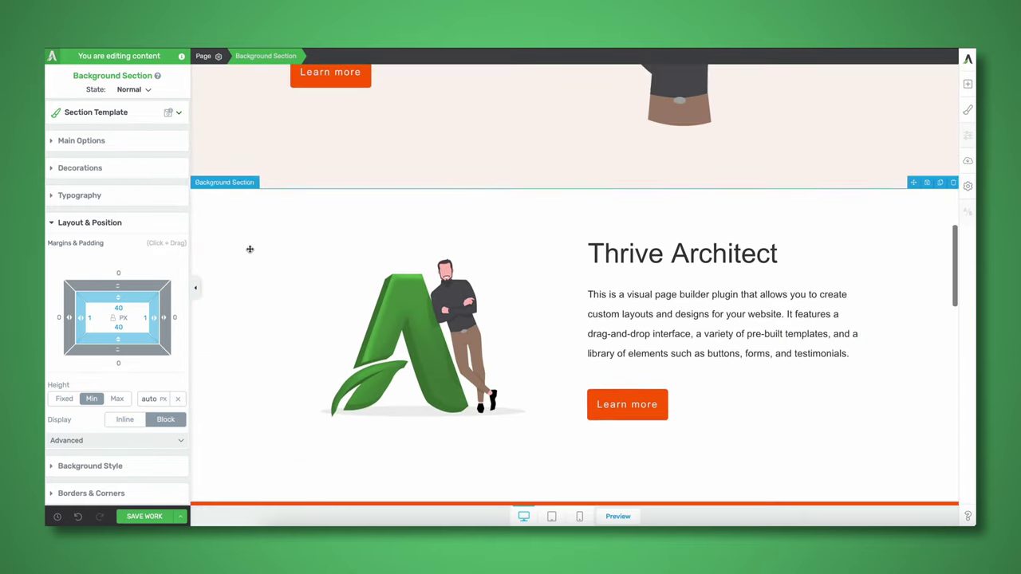
{"action": "scroll", "coordinate": [358, 280], "scroll_direction": "up", "scroll_amount": 7}
{"action": "scroll", "coordinate": [359, 280], "scroll_direction": "up", "scroll_amount": 4}
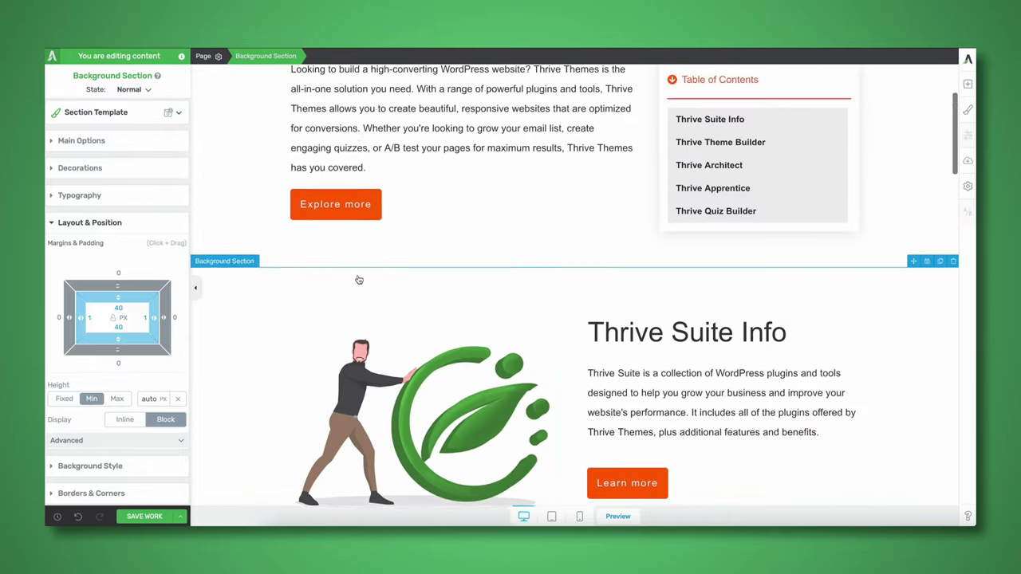
- Set the gutter width between the introduction text and the table of contents columns to 120 px
{"action": "left_click", "coordinate": [615, 320]}
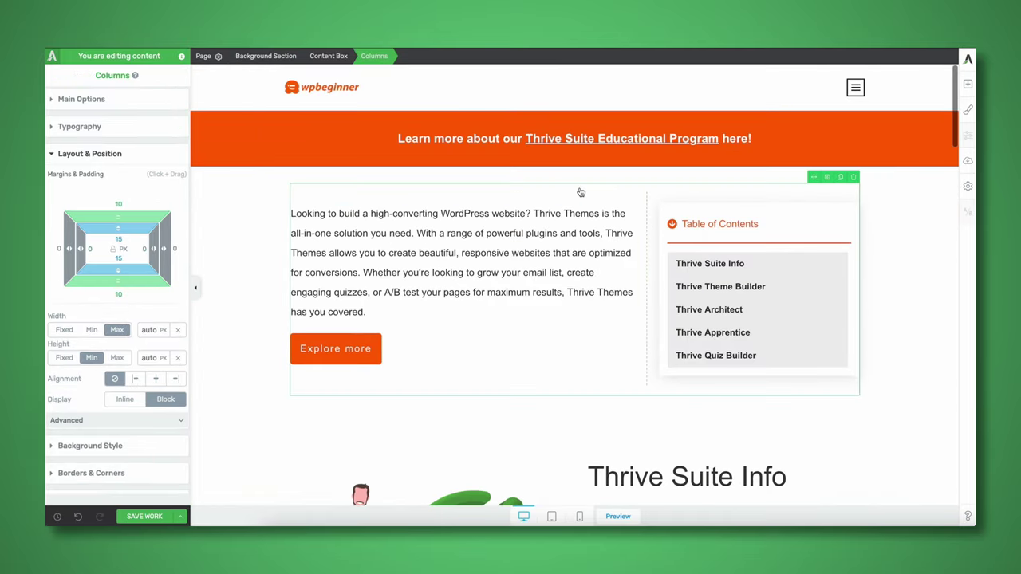
{"action": "left_click", "coordinate": [161, 109]}
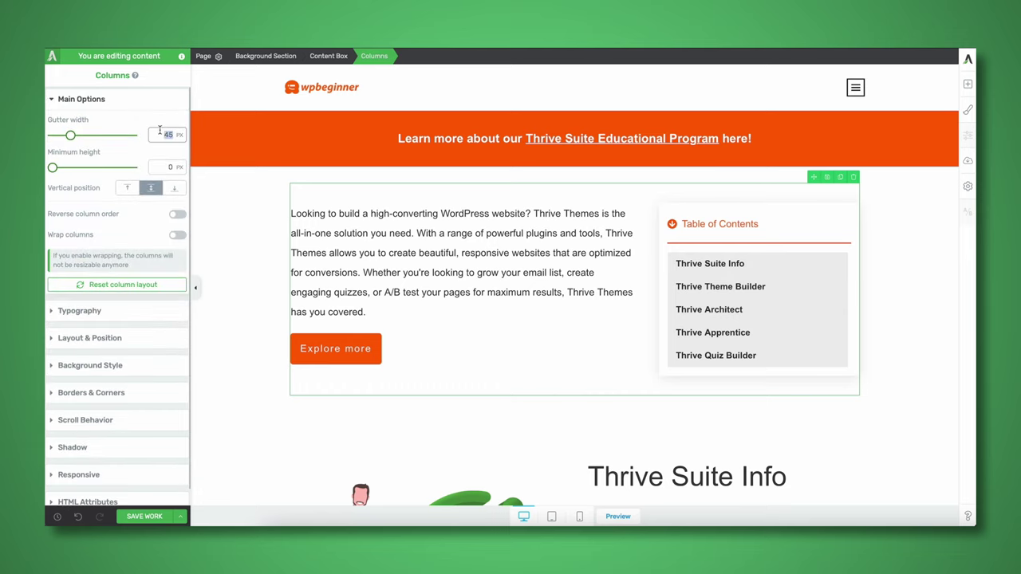
{"action": "type", "text": "60"}
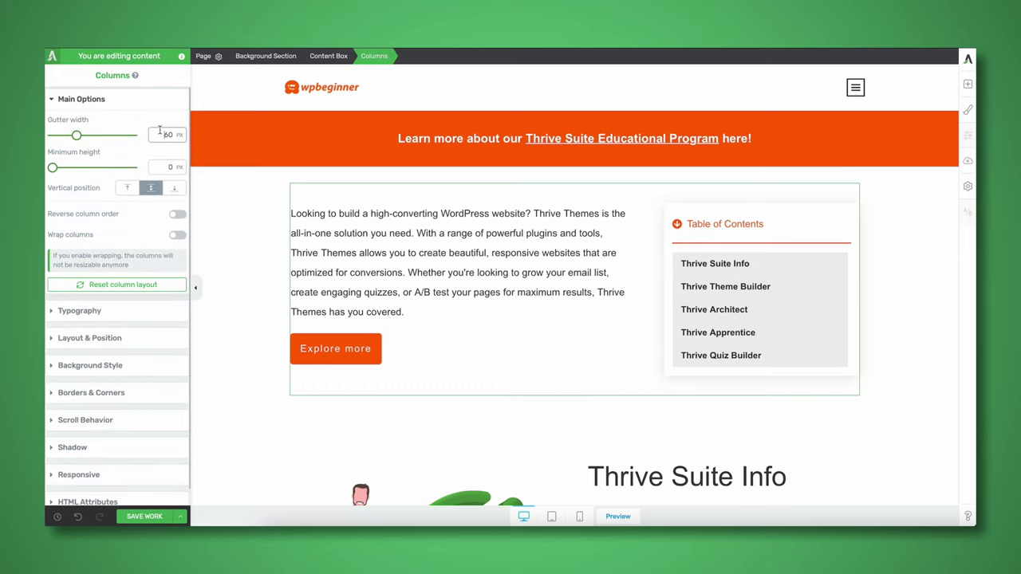
{"action": "type", "text": "100"}
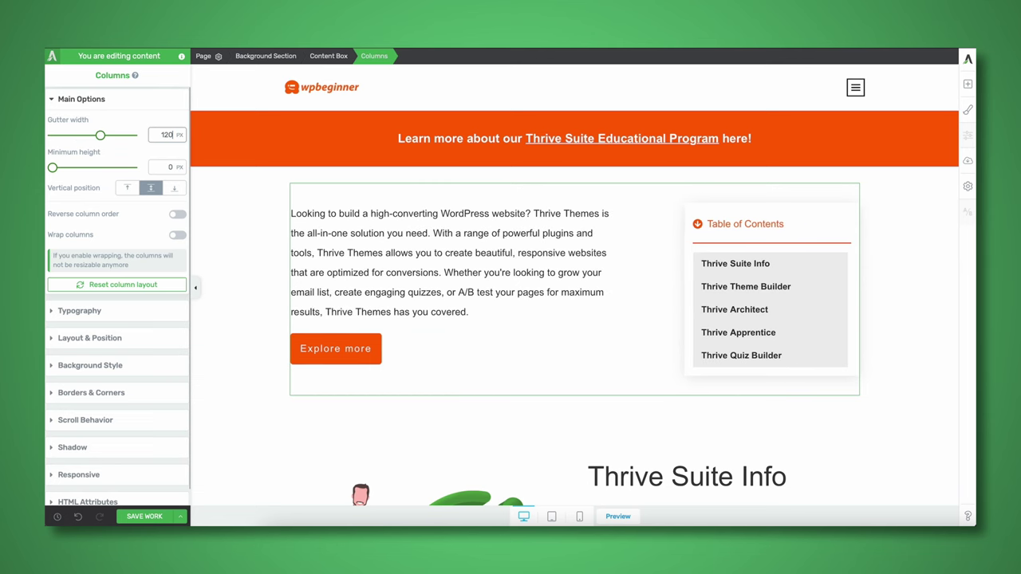
{"action": "left_click", "coordinate": [523, 410]}
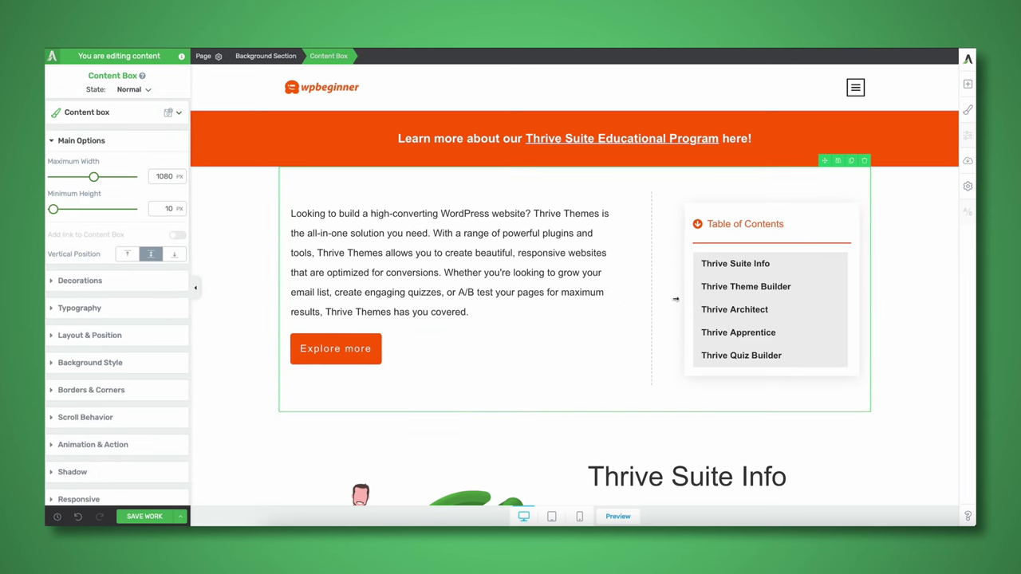
- Make "Thrive Themes allows you to create beautiful, responsive websites that are optimized for conversions" bold in the introduction text
{"action": "left_click", "coordinate": [335, 253]}
{"action": "left_click_drag", "start_coordinate": [336, 253], "coordinate": [479, 271]}
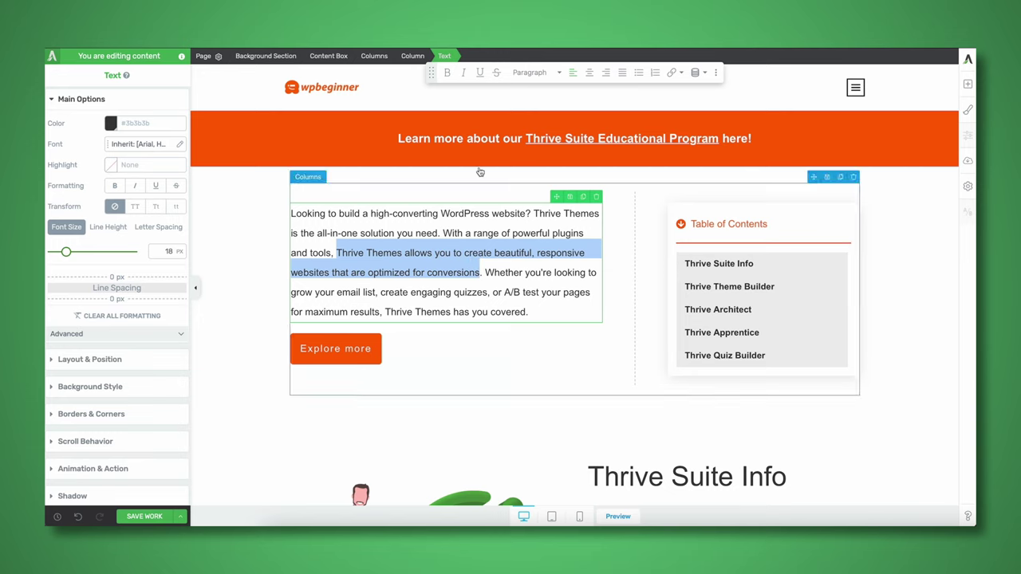
{"action": "left_click", "coordinate": [444, 73]}
{"action": "left_click", "coordinate": [266, 251]}
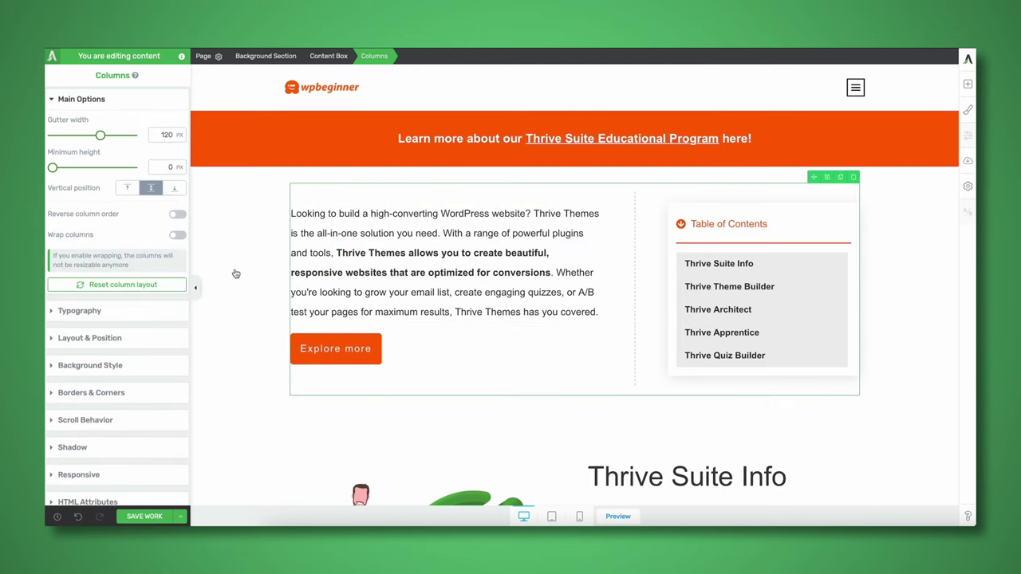
- Review the page layout from the introduction through all product sections to the FAQ block and footer
{"action": "left_click", "coordinate": [276, 285]}
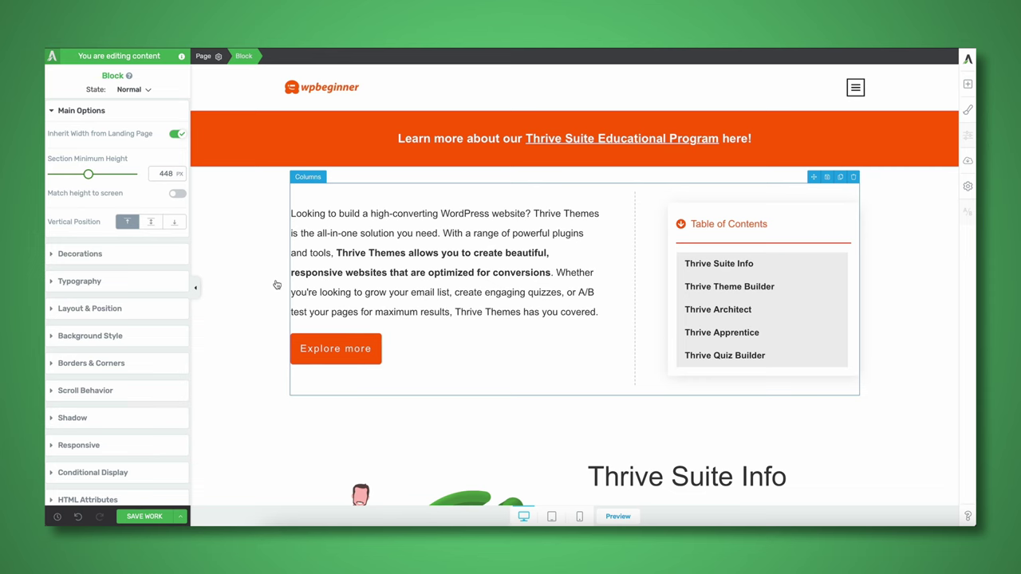
{"action": "scroll", "coordinate": [276, 284], "scroll_direction": "down", "scroll_amount": 1}
{"action": "scroll", "coordinate": [276, 285], "scroll_direction": "up", "scroll_amount": 1}
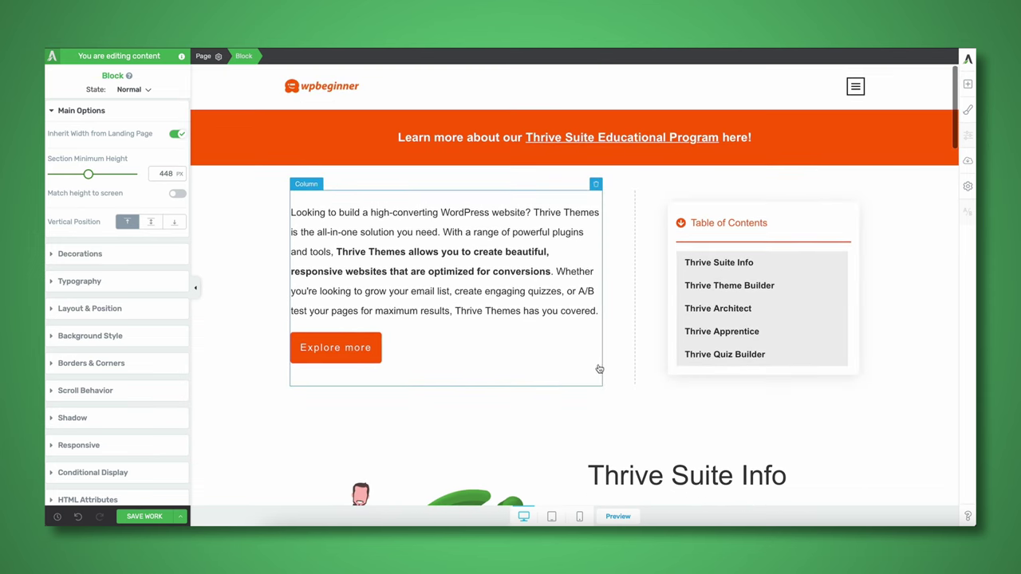
{"action": "scroll", "coordinate": [599, 364], "scroll_direction": "down", "scroll_amount": 3}
{"action": "scroll", "coordinate": [599, 363], "scroll_direction": "down", "scroll_amount": 4}
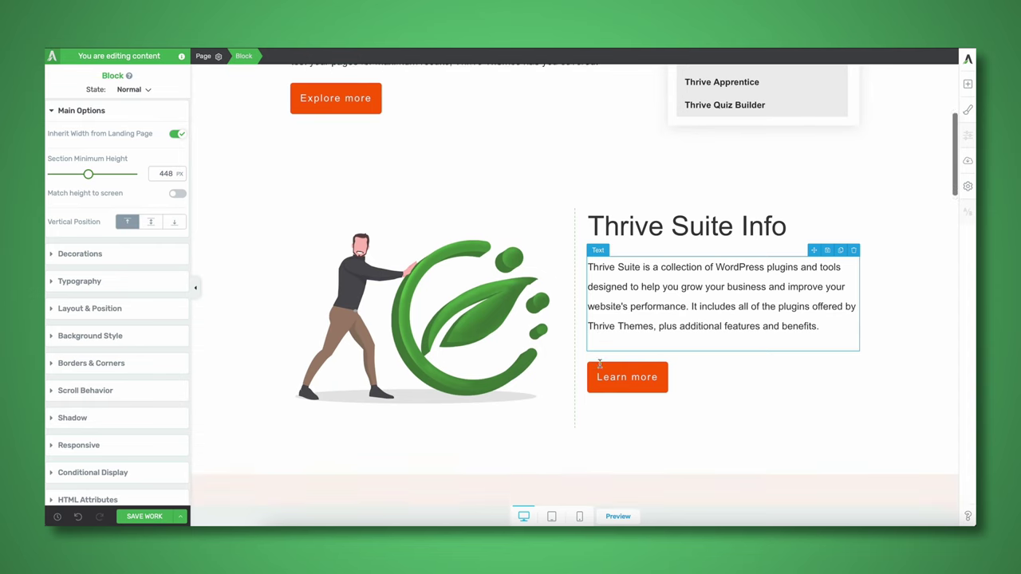
{"action": "scroll", "coordinate": [599, 363], "scroll_direction": "down", "scroll_amount": 8}
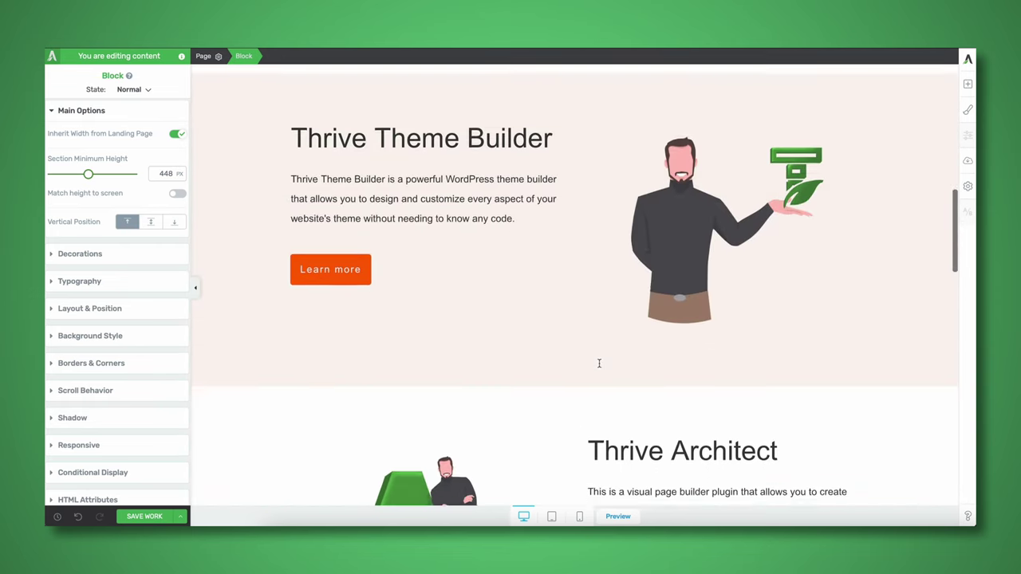
{"action": "scroll", "coordinate": [599, 364], "scroll_direction": "down", "scroll_amount": 9}
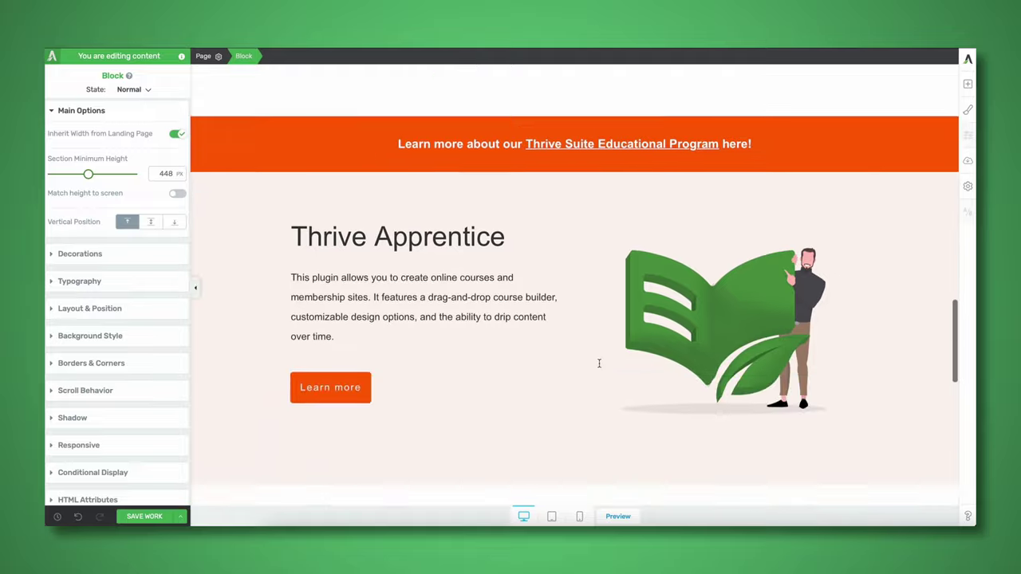
{"action": "scroll", "coordinate": [599, 363], "scroll_direction": "up", "scroll_amount": 4}
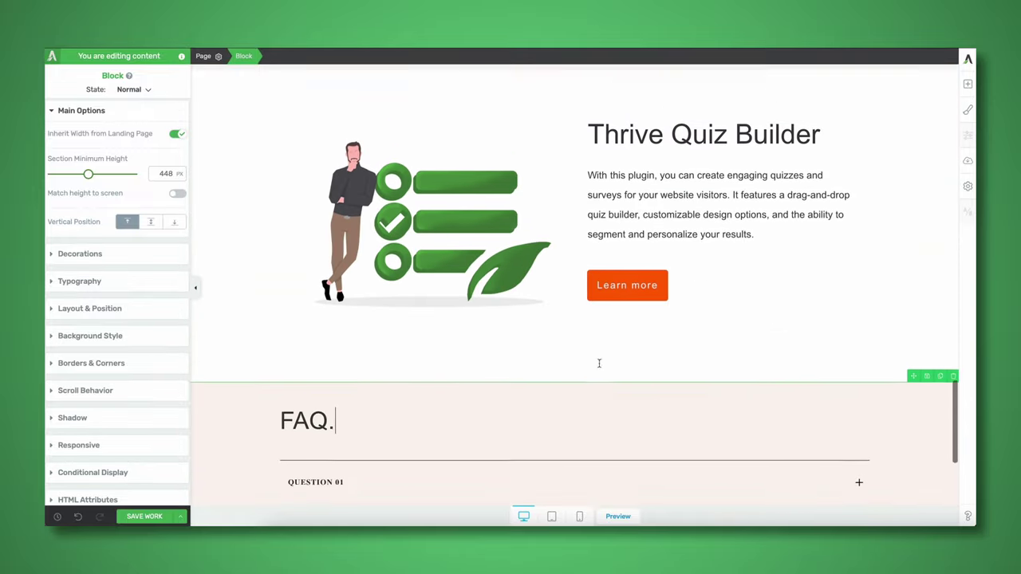
{"action": "scroll", "coordinate": [599, 363], "scroll_direction": "down", "scroll_amount": 4}
{"action": "scroll", "coordinate": [598, 363], "scroll_direction": "down", "scroll_amount": 3}
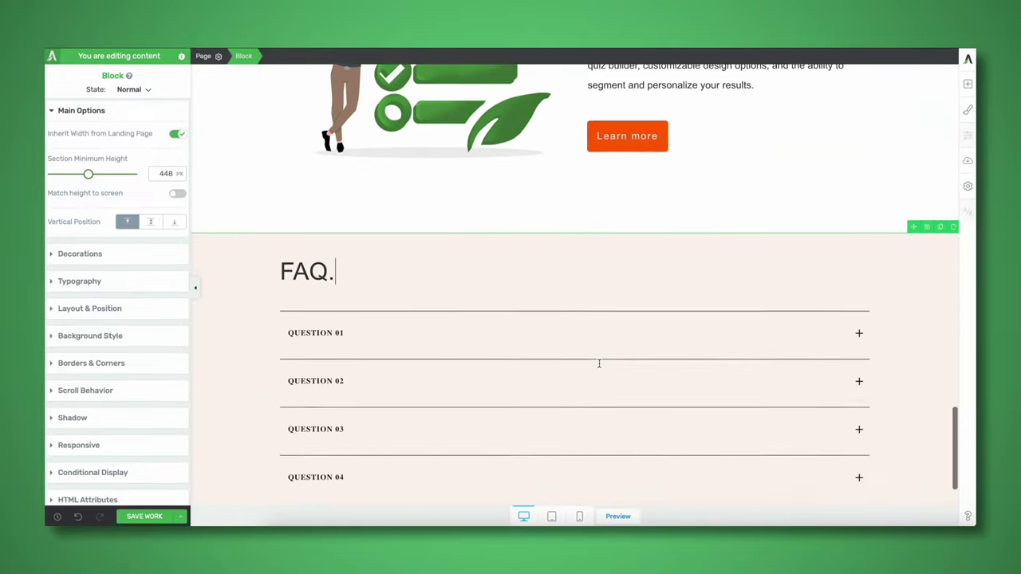
{"action": "left_click", "coordinate": [486, 234]}
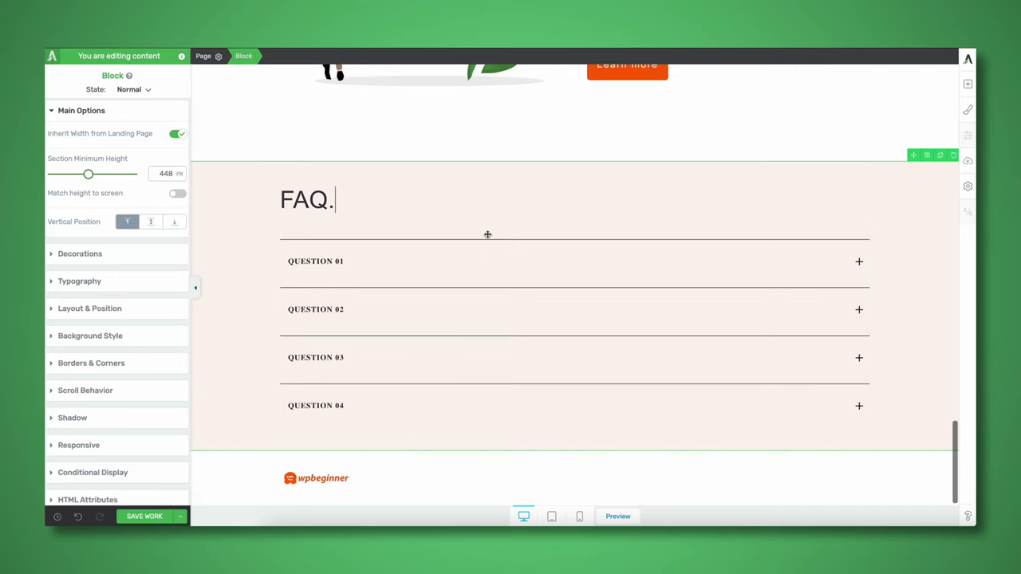
{"action": "scroll", "coordinate": [486, 233], "scroll_direction": "up", "scroll_amount": 5}
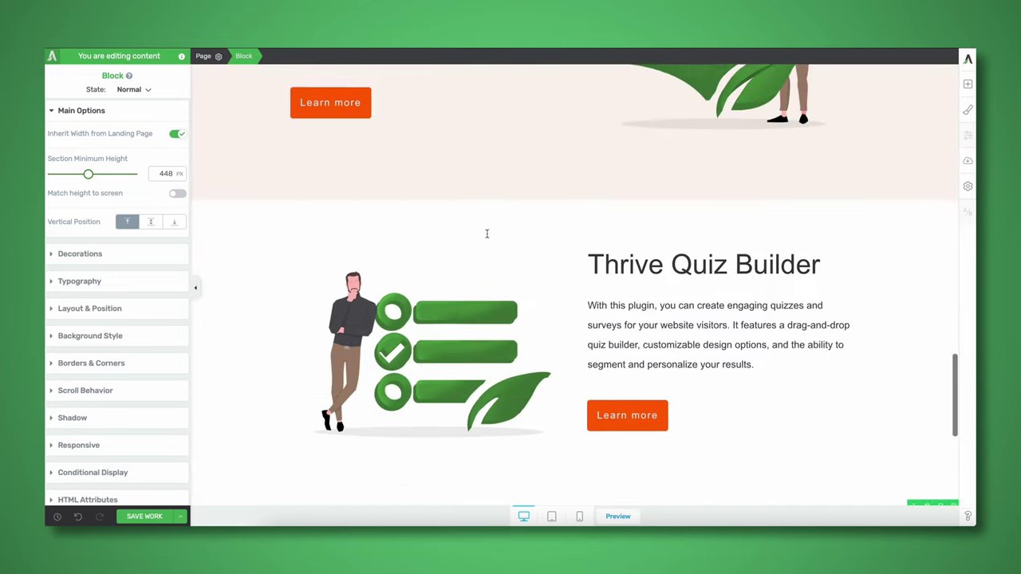
{"action": "scroll", "coordinate": [257, 256], "scroll_direction": "down", "scroll_amount": 5}
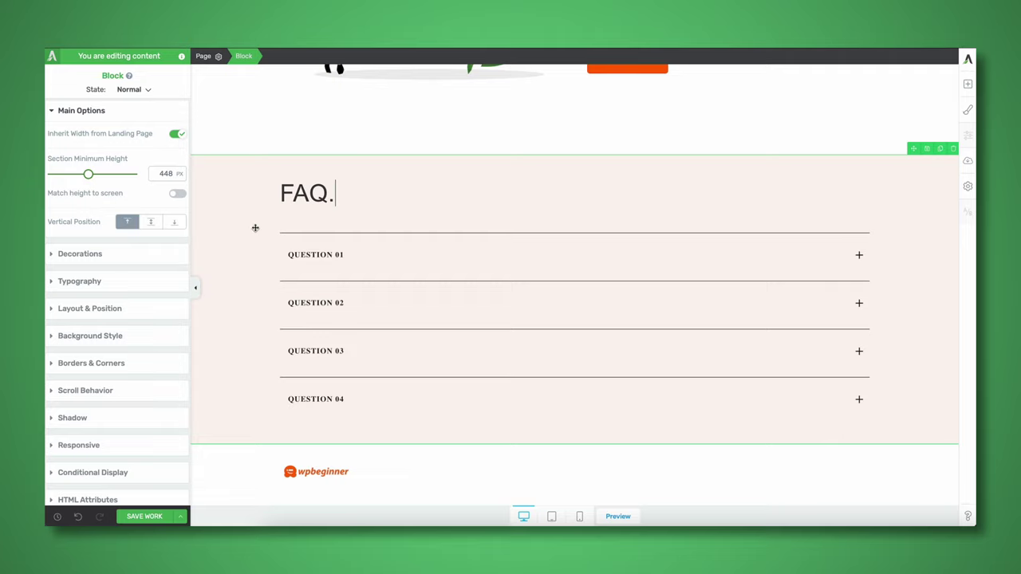
- Expand the first FAQ question to view its answer text, and look over the product sections above it
{"action": "left_click", "coordinate": [338, 271]}
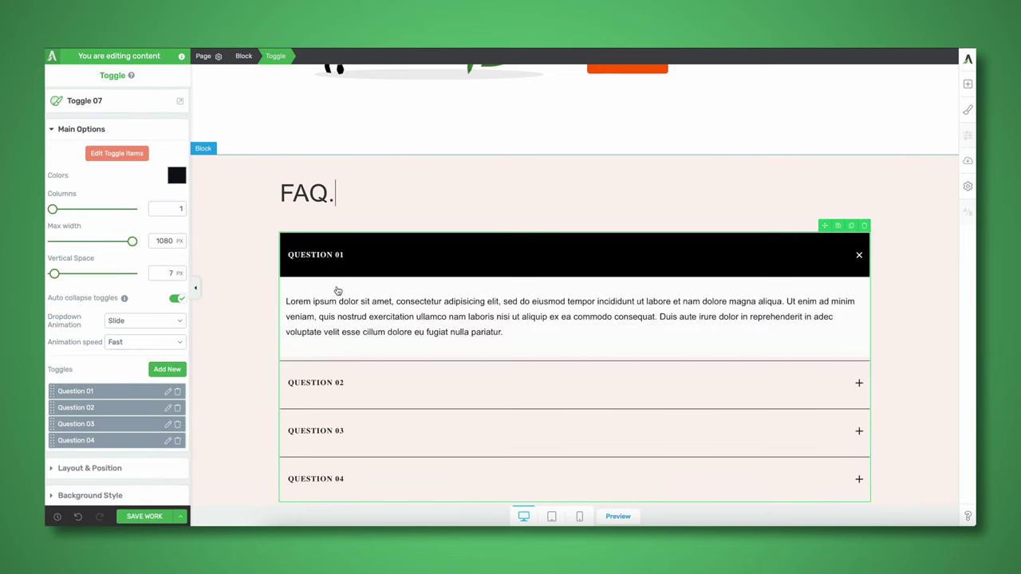
{"action": "scroll", "coordinate": [338, 291], "scroll_direction": "up", "scroll_amount": 8}
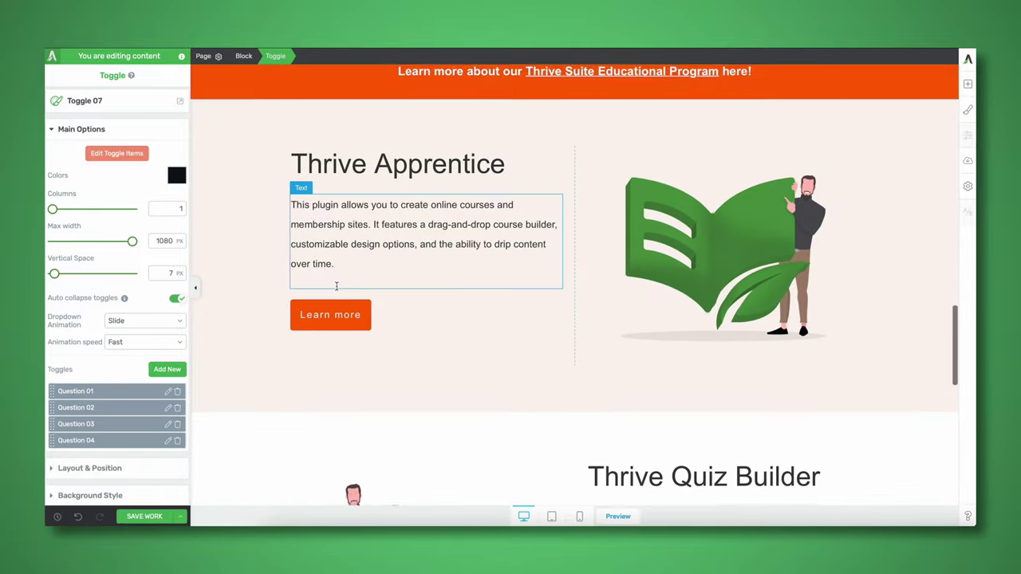
{"action": "scroll", "coordinate": [339, 284], "scroll_direction": "up", "scroll_amount": 5}
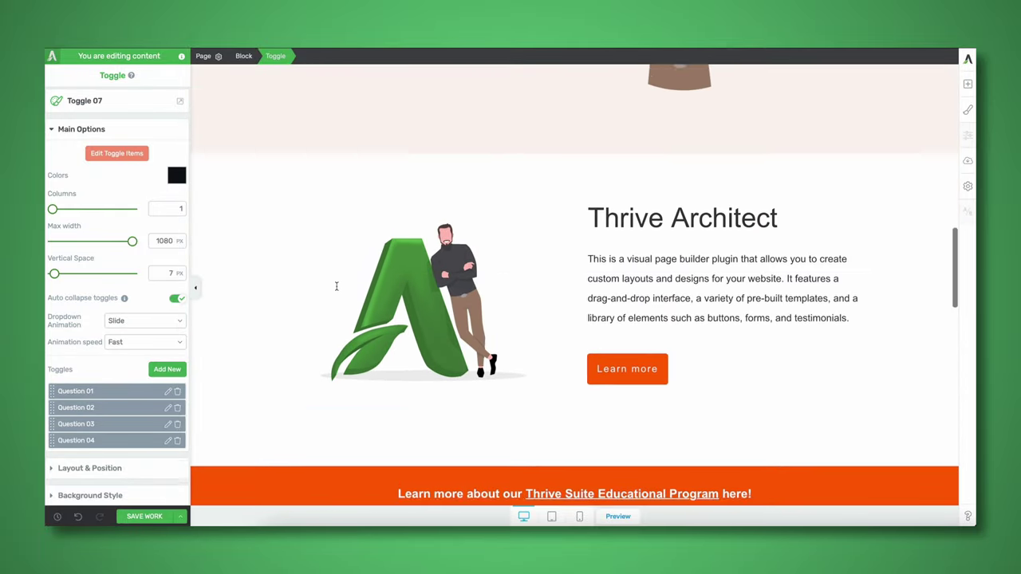
{"action": "scroll", "coordinate": [336, 286], "scroll_direction": "up", "scroll_amount": 4}
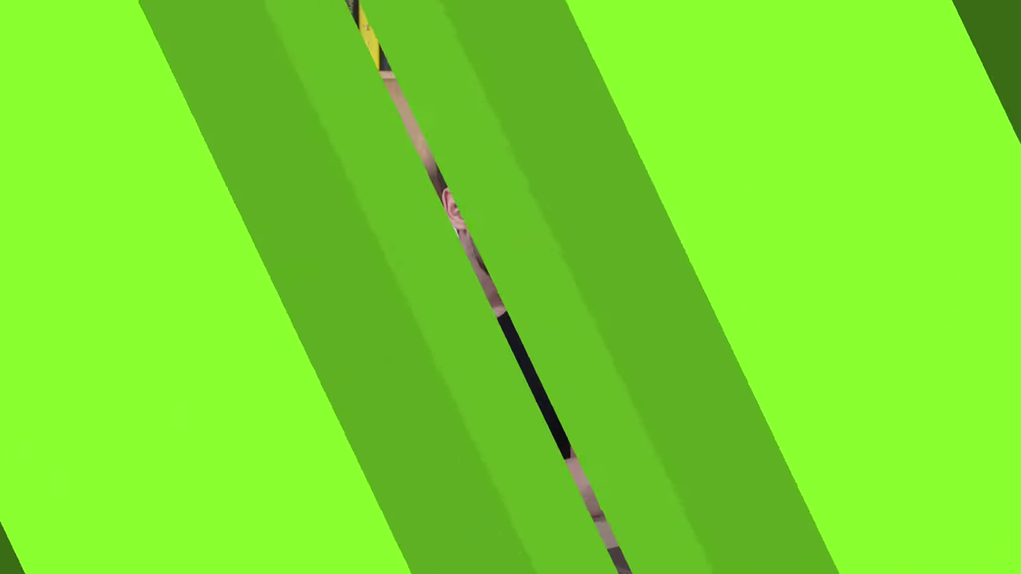